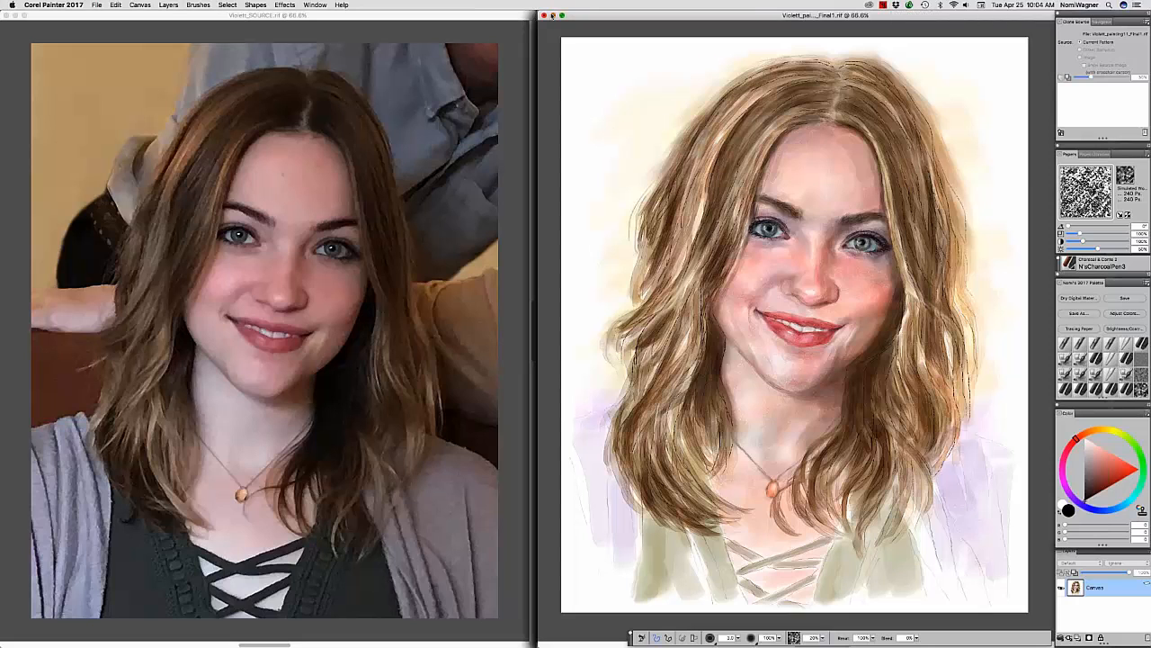
View the finished artworks one after another, minimizing each painting until the California Strawberry Festival poster is shown.
{"action": "left_click", "coordinate": [552, 15]}
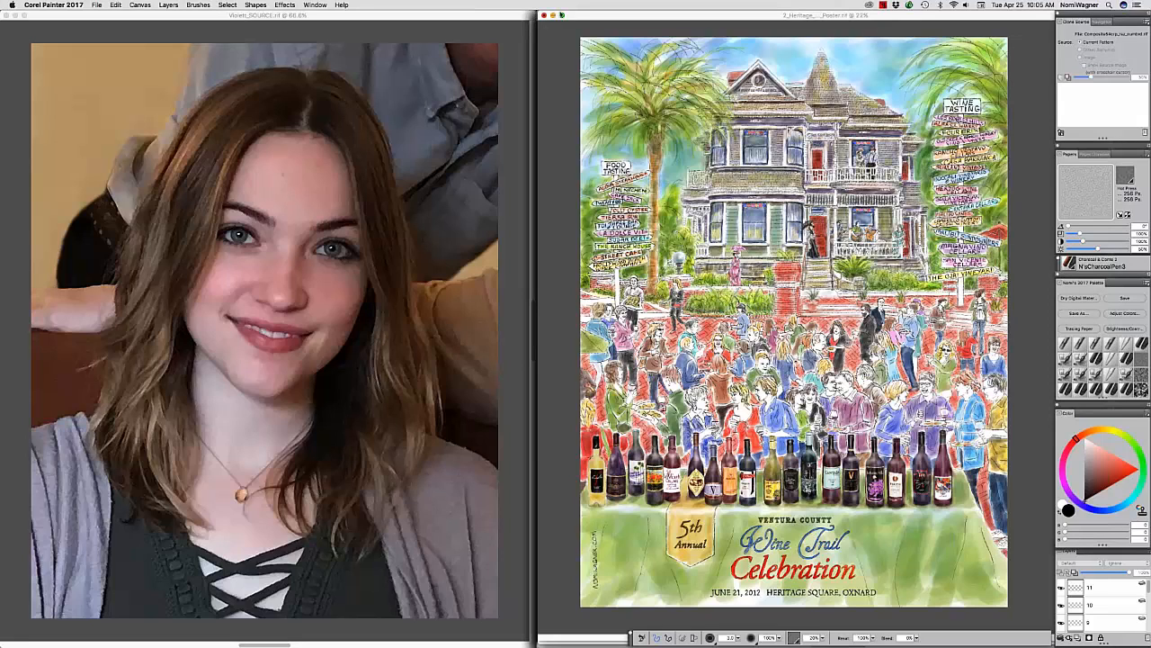
{"action": "left_click", "coordinate": [545, 16]}
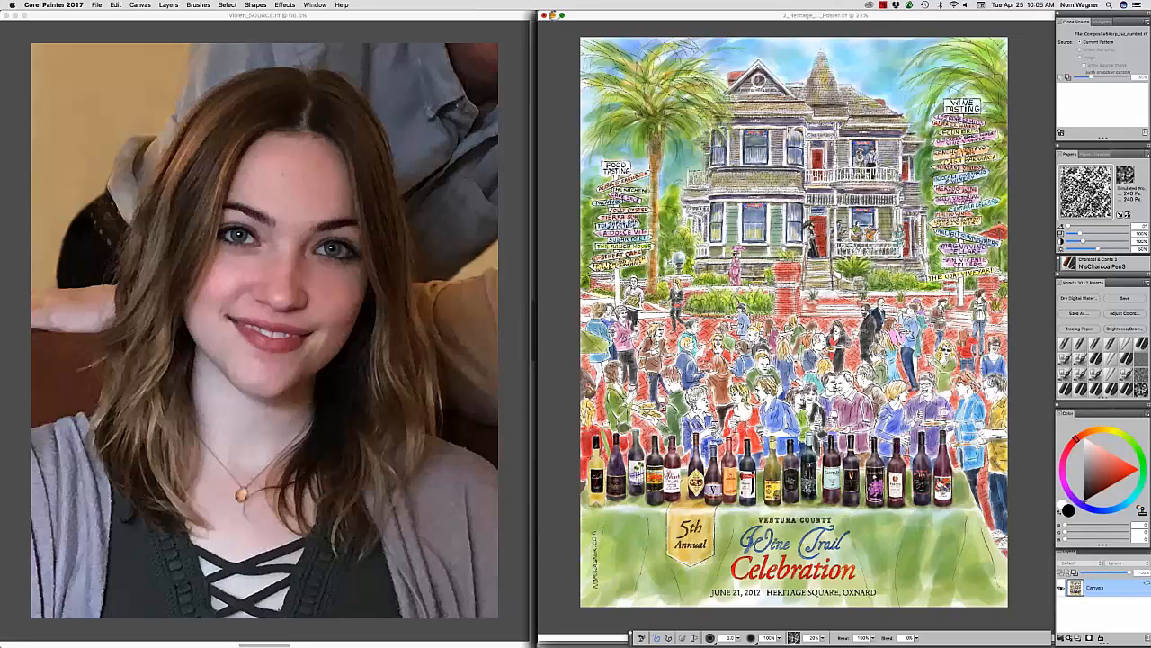
{"action": "left_click", "coordinate": [553, 15]}
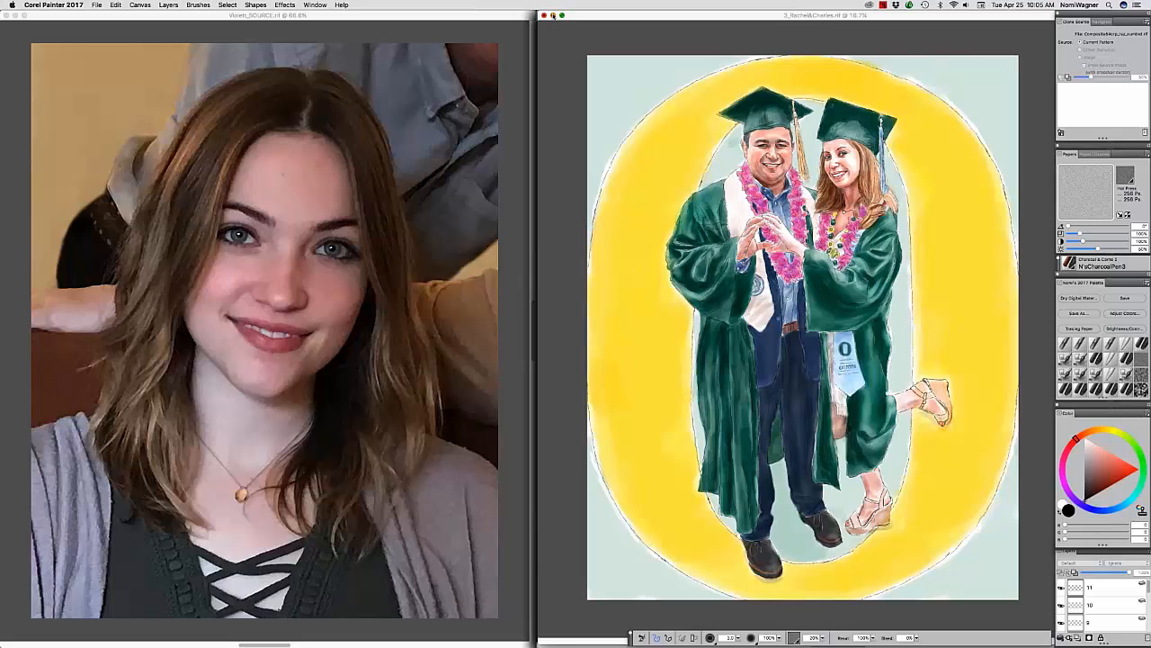
{"action": "left_click", "coordinate": [552, 15]}
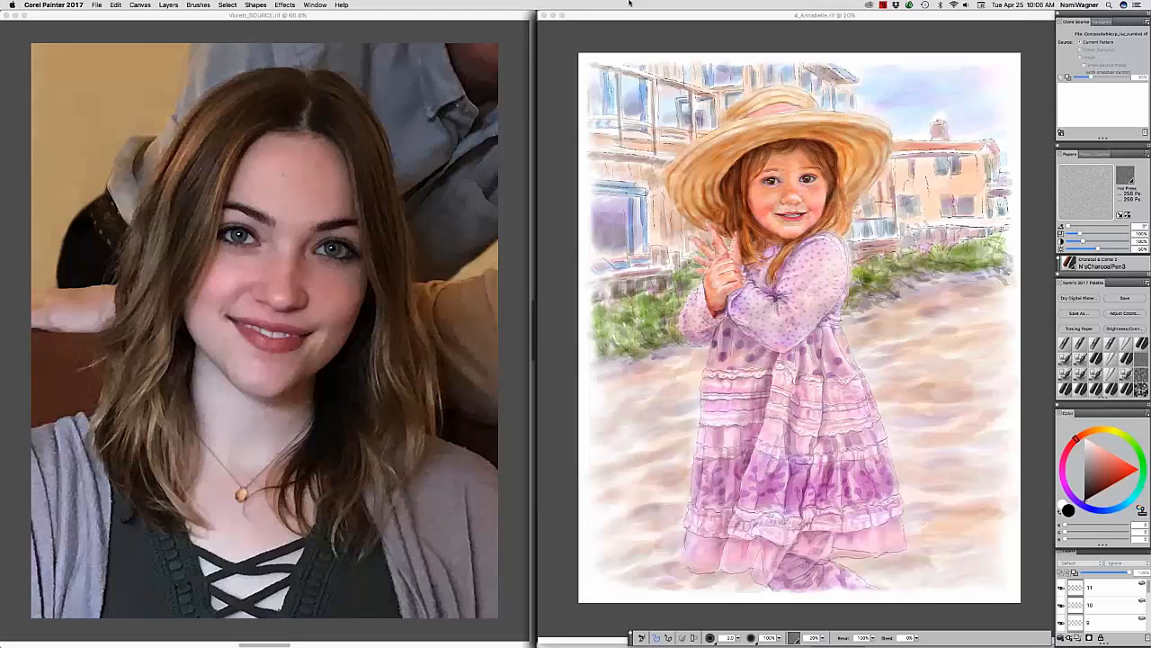
{"action": "left_click", "coordinate": [551, 16]}
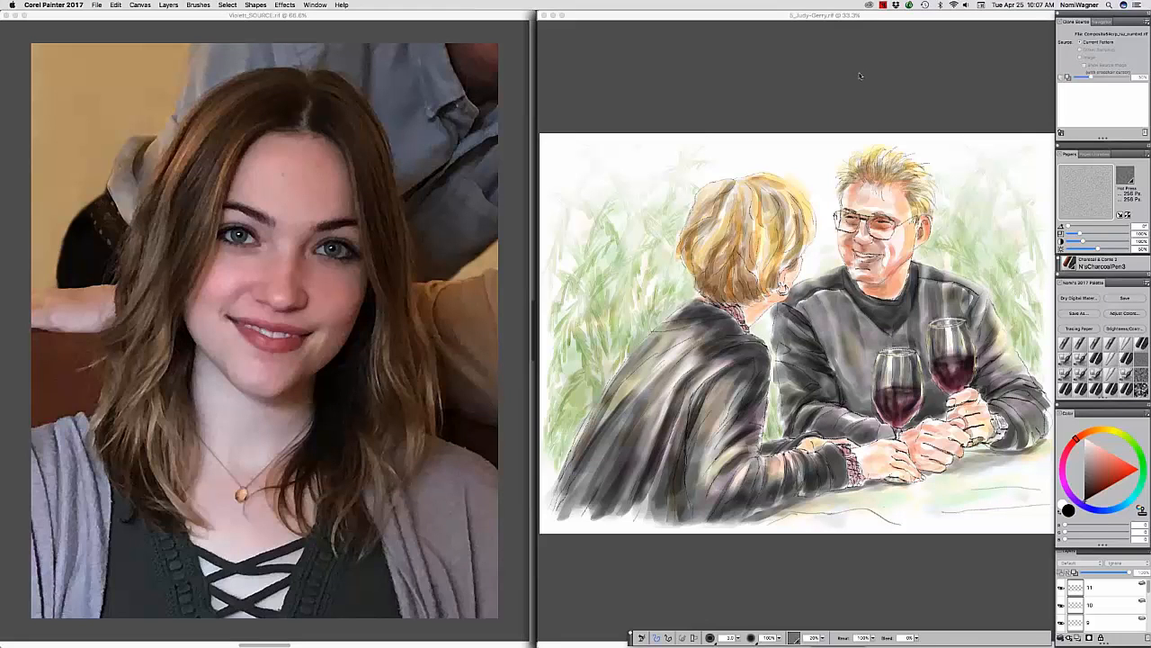
{"action": "left_click", "coordinate": [552, 16]}
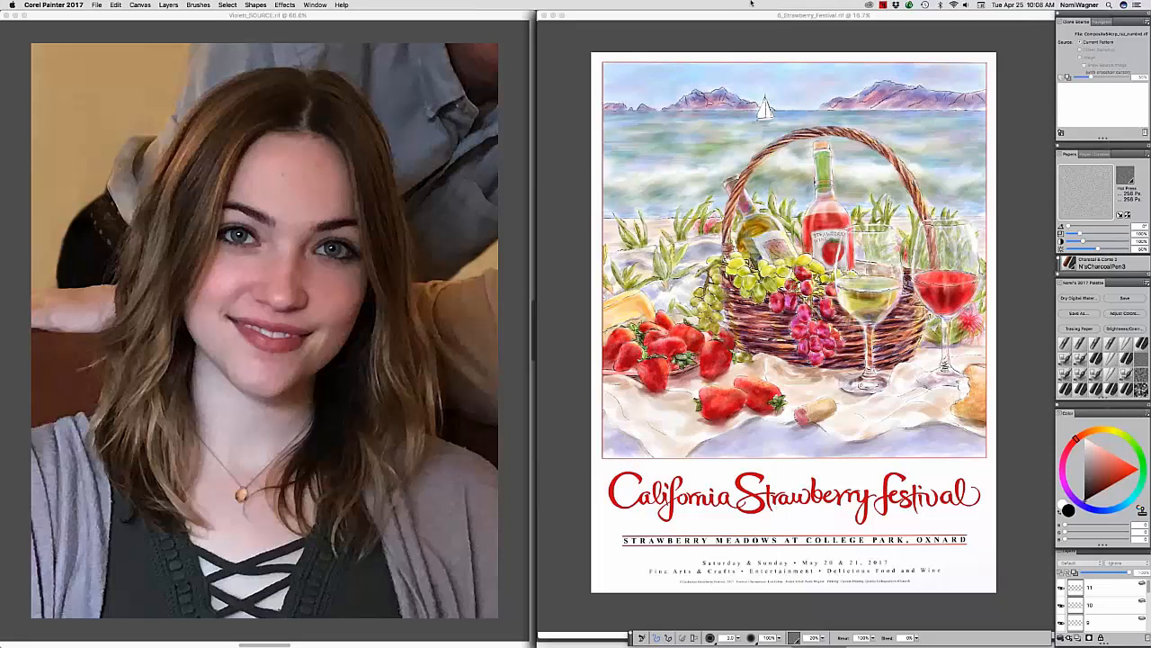
Create a Quick Clone of Violett_SOURCE, place it beside the source photo, and minimize the Strawberry Festival poster behind it.
{"action": "left_click", "coordinate": [396, 19]}
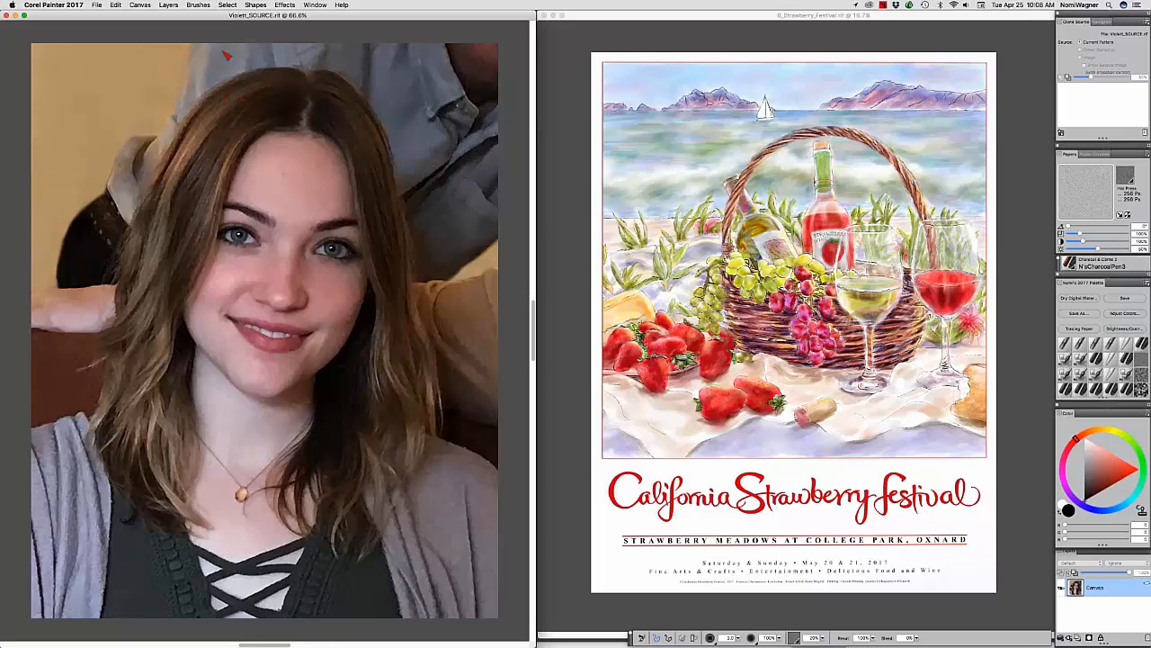
{"action": "left_click", "coordinate": [96, 4]}
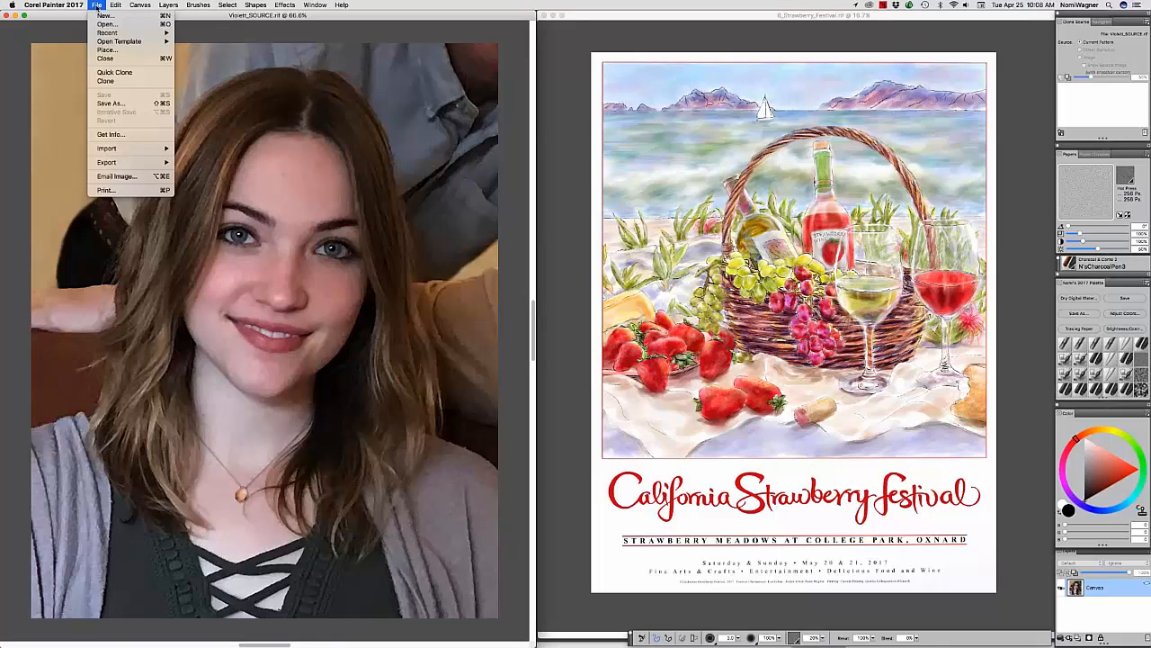
{"action": "left_click", "coordinate": [111, 72]}
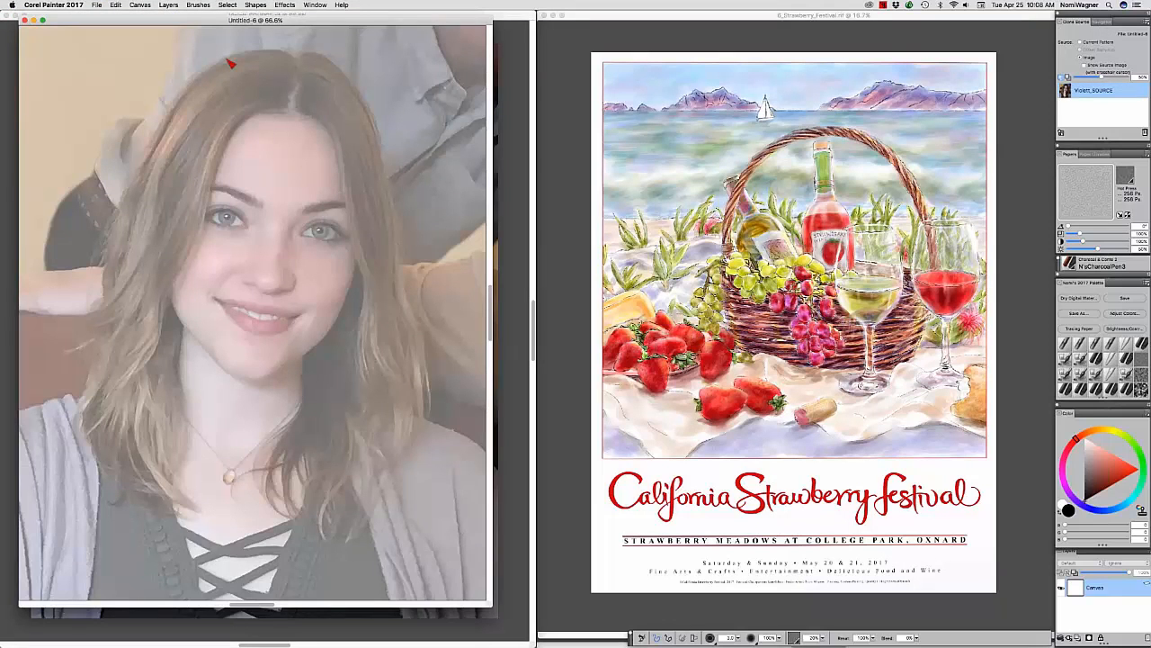
{"action": "mouse_move", "coordinate": [216, 20]}
{"action": "left_mouse_down"}
{"action": "mouse_move", "coordinate": [403, 93]}
{"action": "mouse_move", "coordinate": [735, 26]}
{"action": "left_mouse_up"}
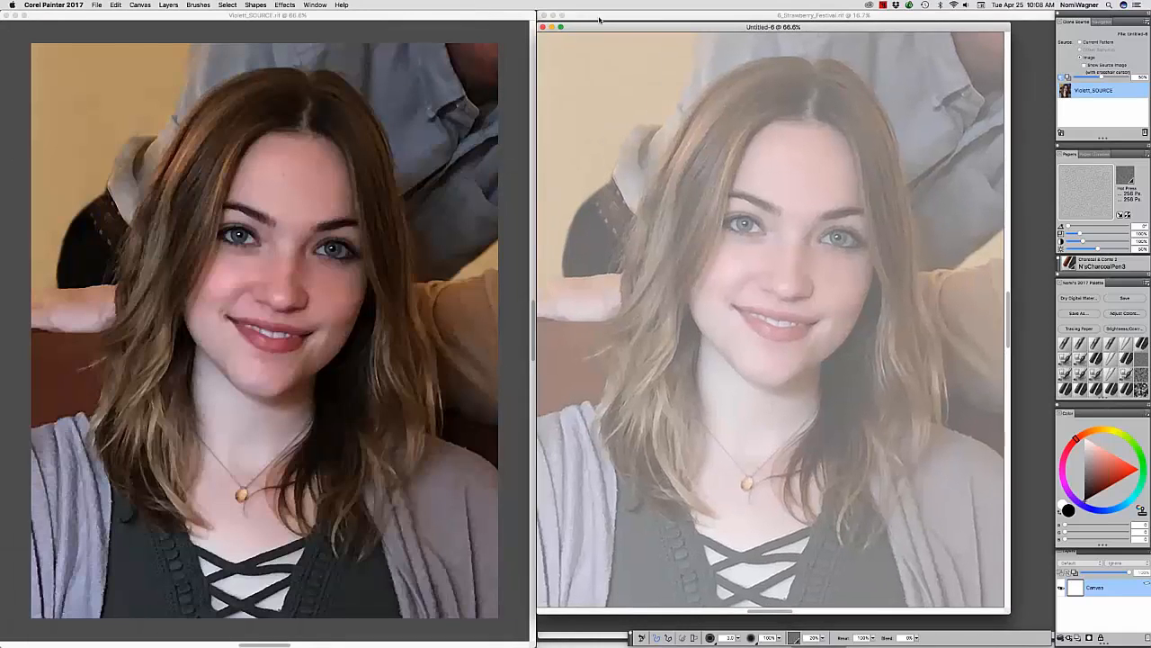
{"action": "left_click", "coordinate": [553, 15]}
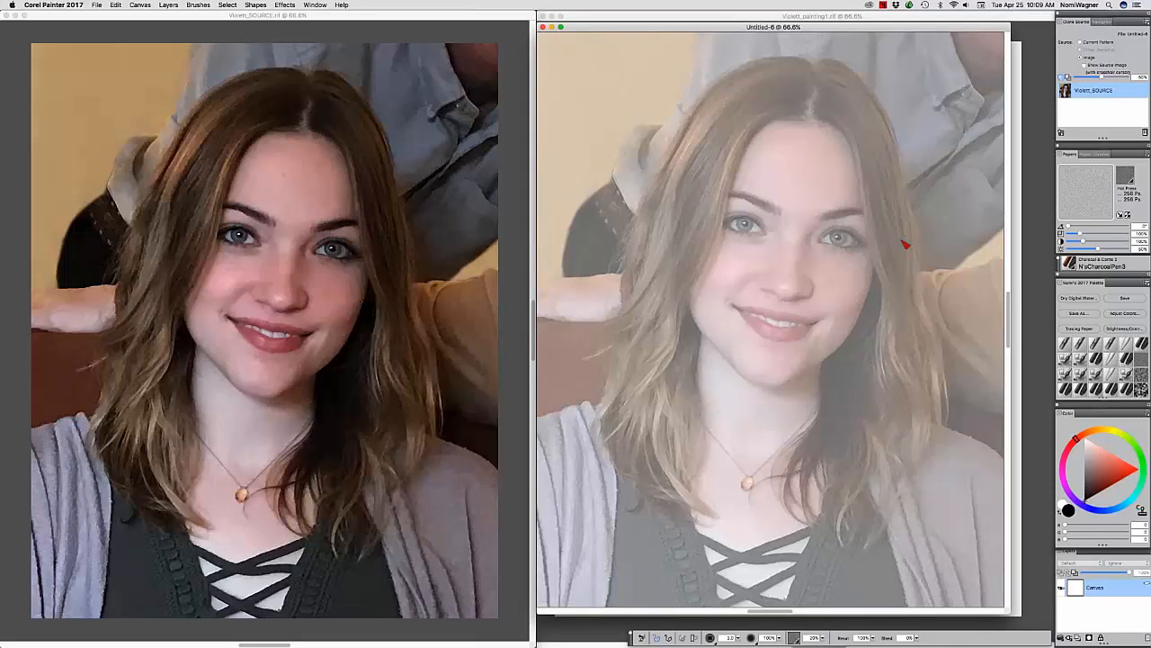
Sketch black hair strokes along the hair beside the forehead on the clone, using the Simulated Woodgrain paper texture.
{"action": "left_click", "coordinate": [1141, 391]}
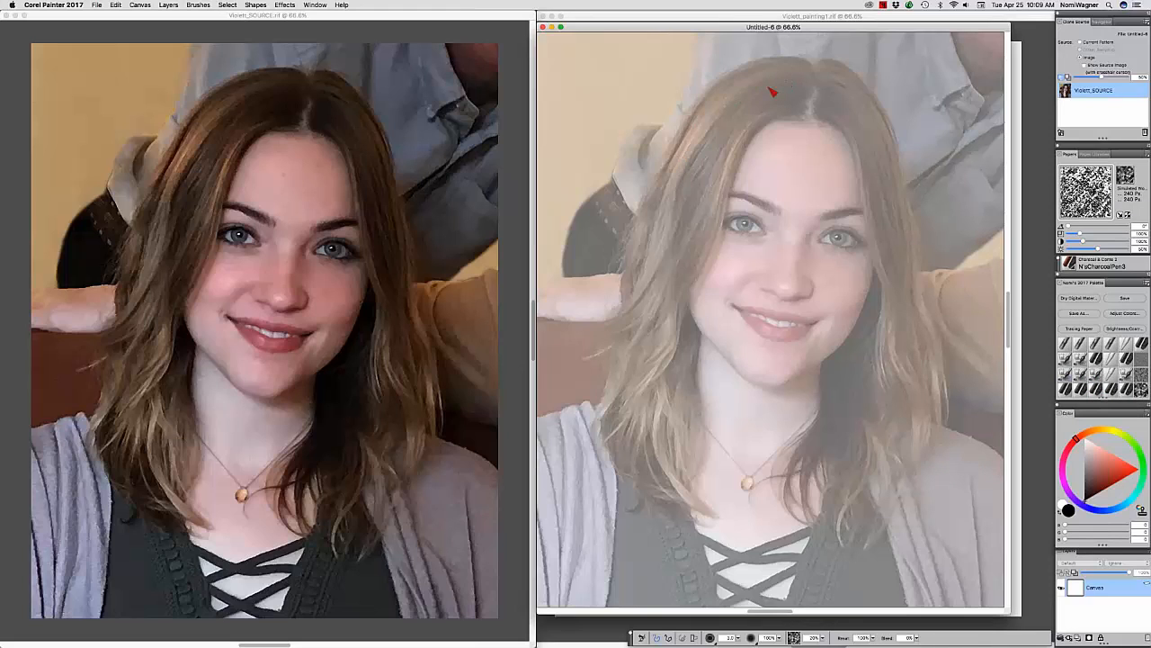
{"action": "left_click_drag", "start_coordinate": [783, 82], "coordinate": [713, 176]}
{"action": "left_click_drag", "start_coordinate": [731, 109], "coordinate": [672, 207]}
{"action": "mouse_move", "coordinate": [775, 122]}
{"action": "left_mouse_down"}
{"action": "mouse_move", "coordinate": [746, 152]}
{"action": "mouse_move", "coordinate": [724, 238]}
{"action": "left_mouse_up"}
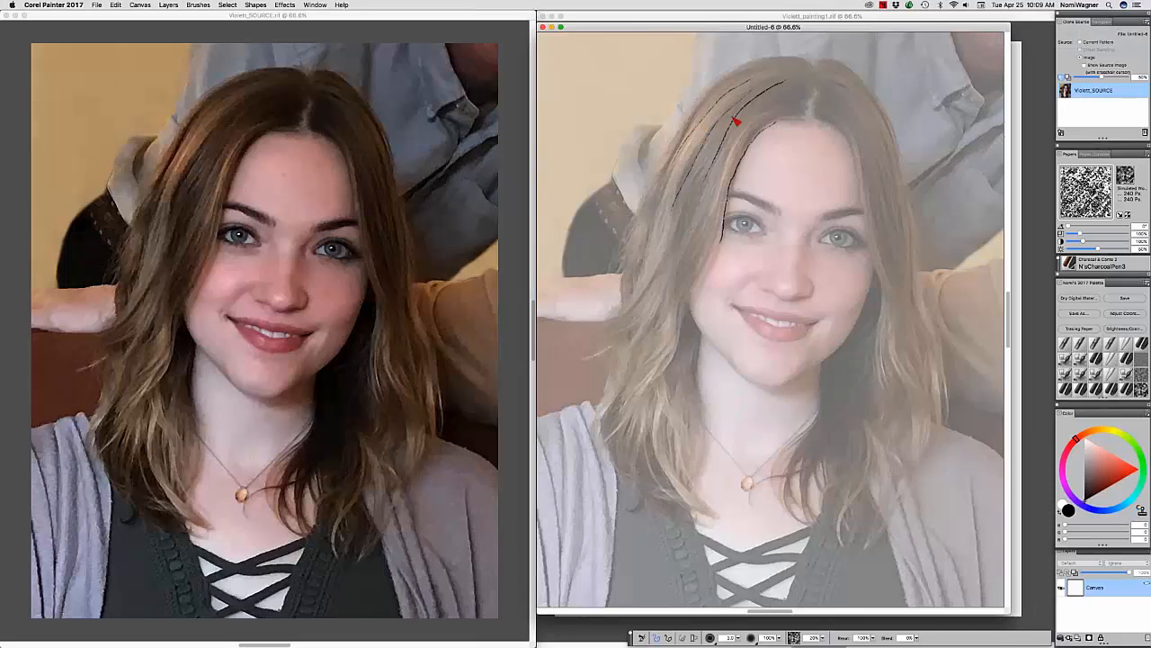
{"action": "left_click_drag", "start_coordinate": [753, 112], "coordinate": [727, 180]}
Draw test strokes across the clone's forehead with the different N'sCharcoalPen variants, ending with N'sCharcoalPen5.
{"action": "left_click", "coordinate": [1065, 389]}
{"action": "left_click_drag", "start_coordinate": [803, 147], "coordinate": [766, 198]}
{"action": "left_click", "coordinate": [1096, 390]}
{"action": "left_click_drag", "start_coordinate": [808, 156], "coordinate": [794, 211]}
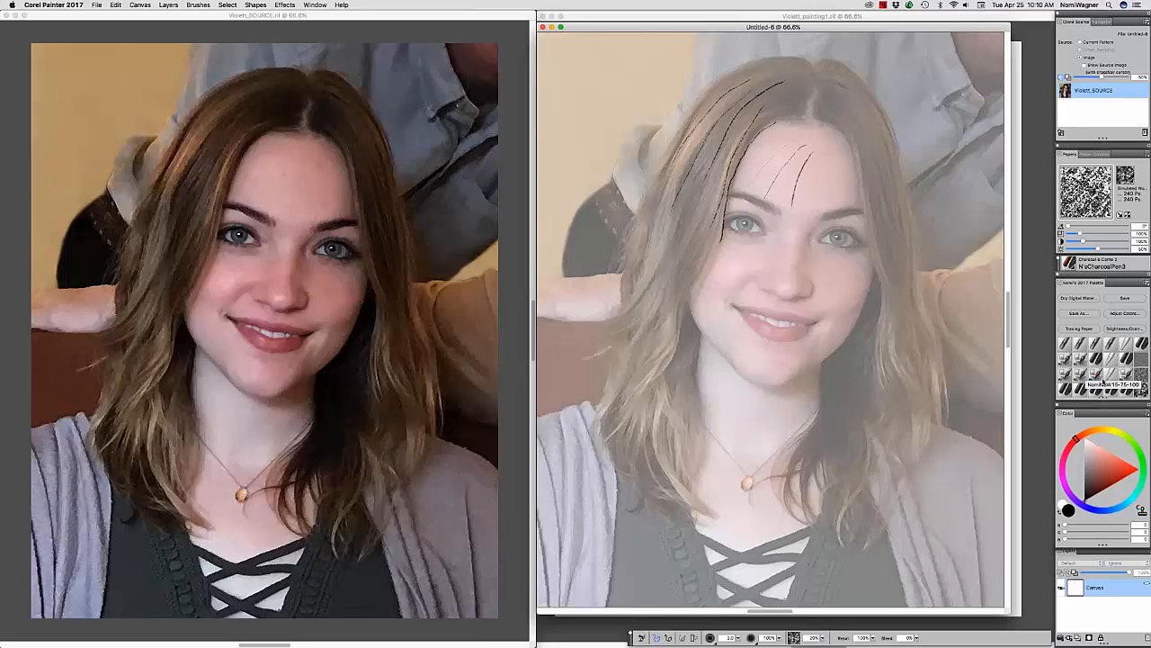
{"action": "left_click_drag", "start_coordinate": [830, 153], "coordinate": [814, 214]}
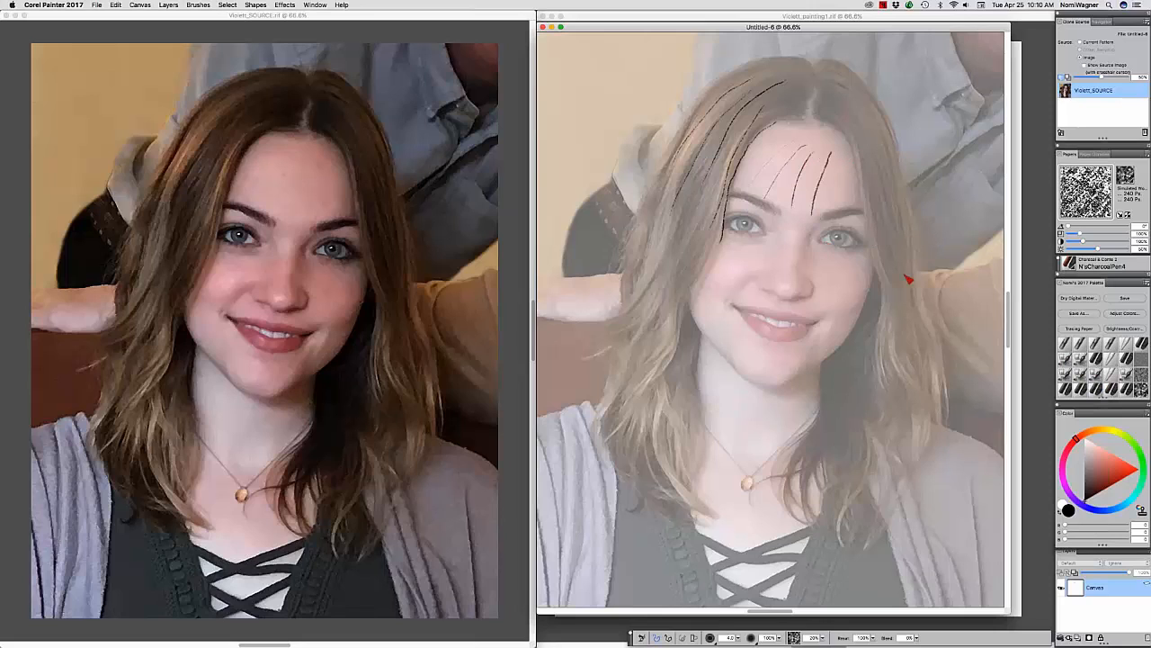
{"action": "left_click", "coordinate": [1127, 390]}
{"action": "left_click_drag", "start_coordinate": [842, 158], "coordinate": [836, 212]}
{"action": "mouse_move", "coordinate": [803, 133]}
{"action": "left_mouse_down"}
{"action": "mouse_move", "coordinate": [761, 168]}
{"action": "mouse_move", "coordinate": [771, 177]}
{"action": "mouse_move", "coordinate": [808, 155]}
{"action": "mouse_move", "coordinate": [791, 178]}
{"action": "left_mouse_up"}
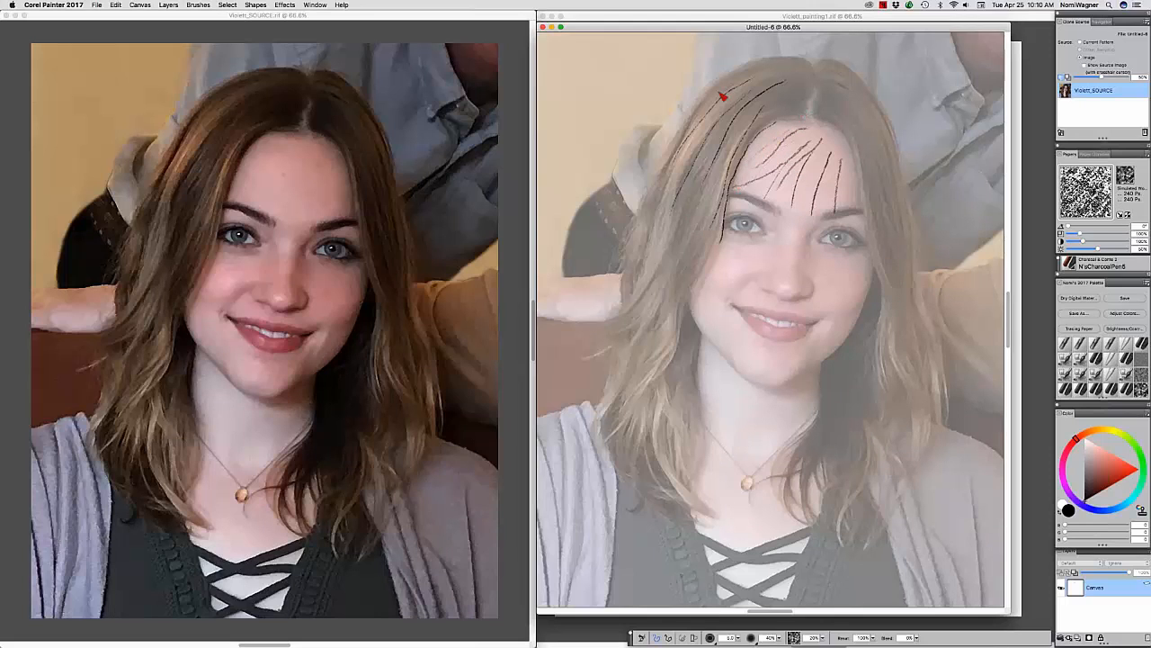
Minimize the test clone, select the Simulated Woodgrain paper, and show tracing paper over Violett_painting1.
{"action": "left_click", "coordinate": [551, 27]}
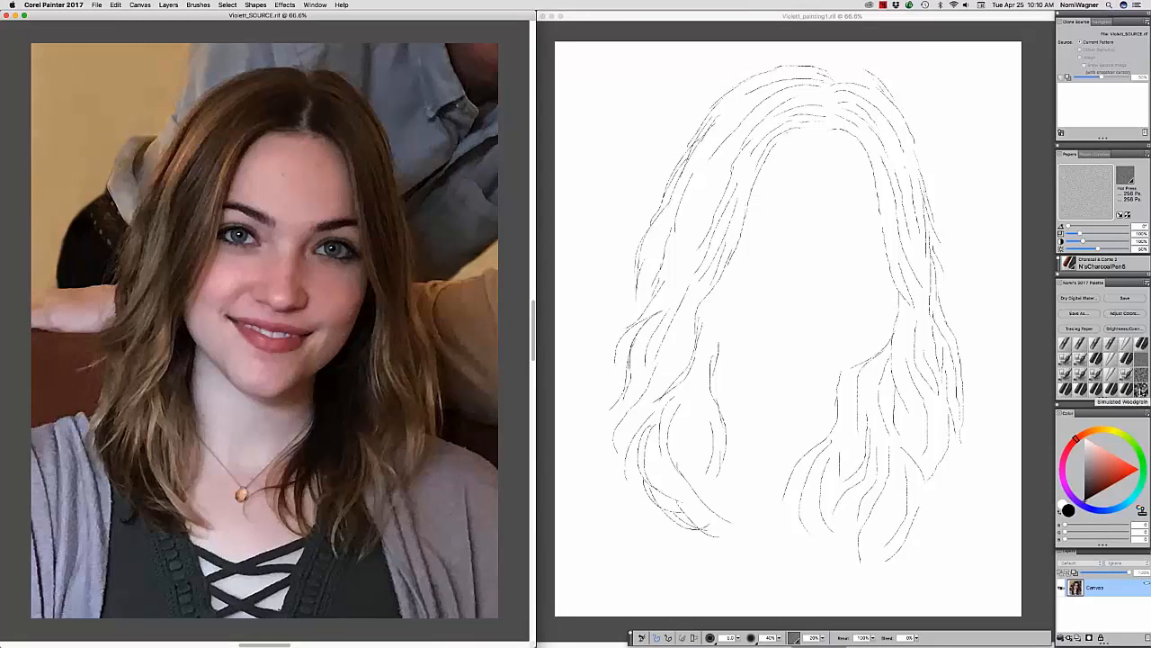
{"action": "left_click", "coordinate": [1141, 391]}
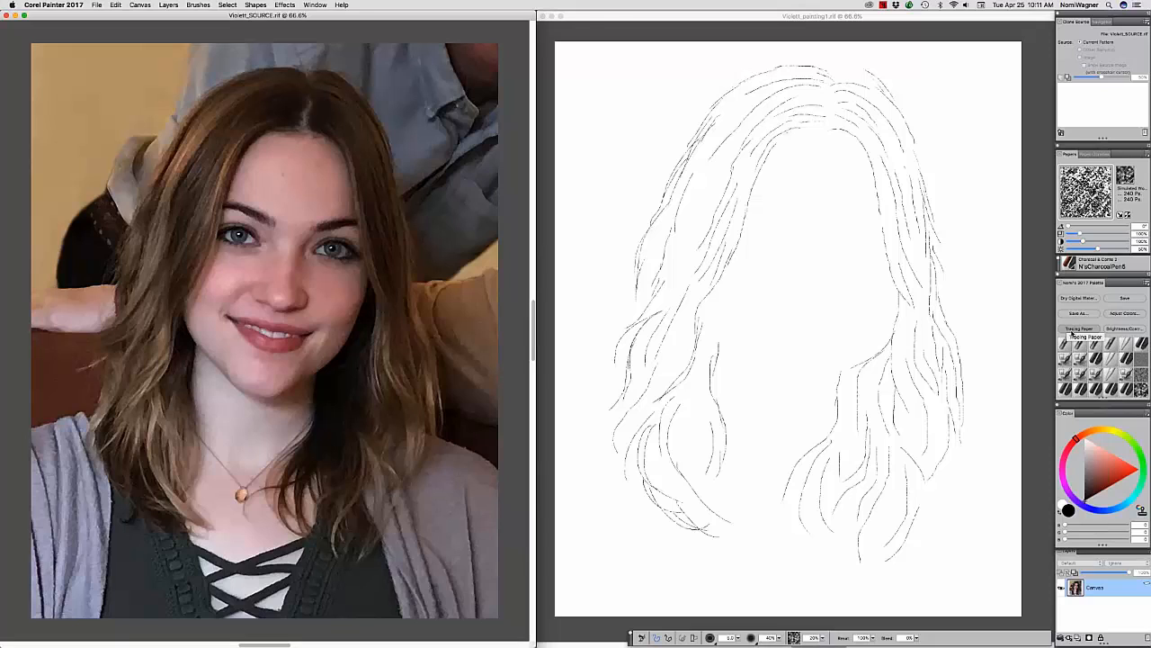
{"action": "left_click", "coordinate": [1070, 330]}
{"action": "left_click", "coordinate": [926, 17]}
{"action": "left_click", "coordinate": [1075, 329]}
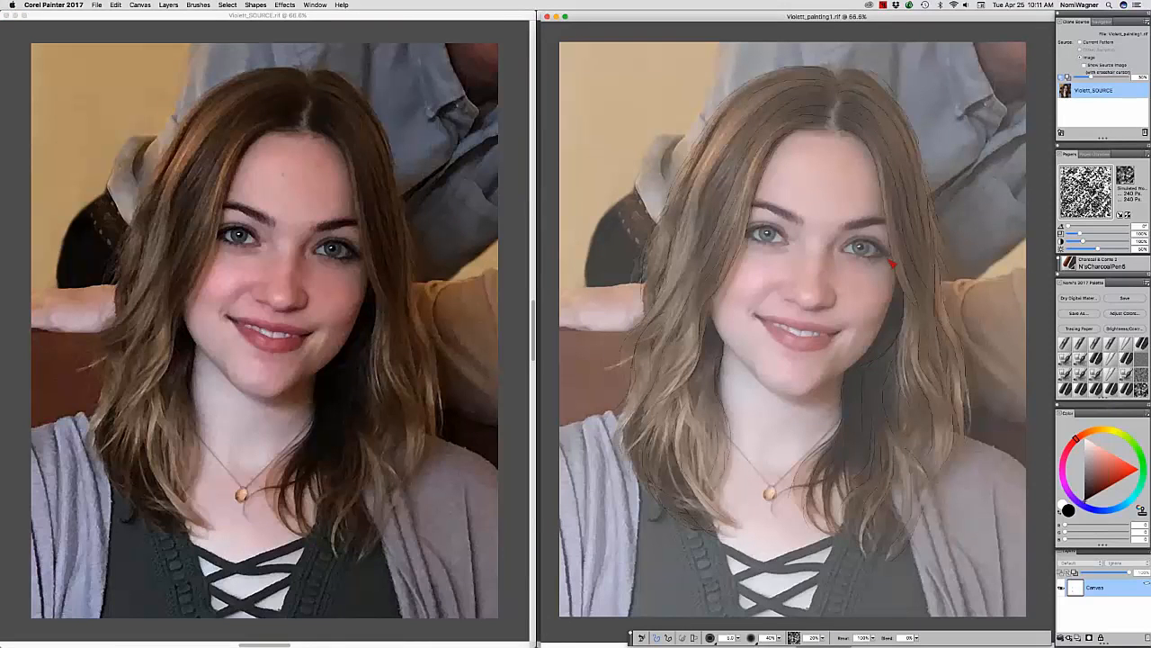
Check the hair sketch without tracing paper, restore the overlay, choose N'sCharcoalPen2, and make the traced photo fainter.
{"action": "left_click", "coordinate": [1079, 328]}
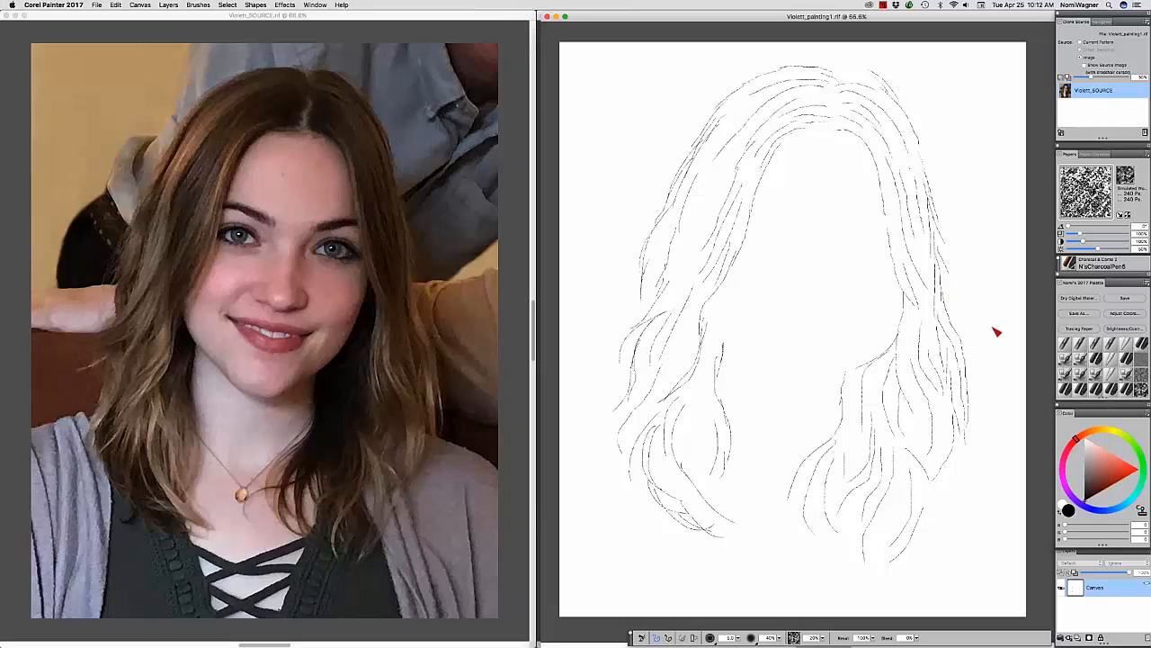
{"action": "left_click", "coordinate": [1076, 330]}
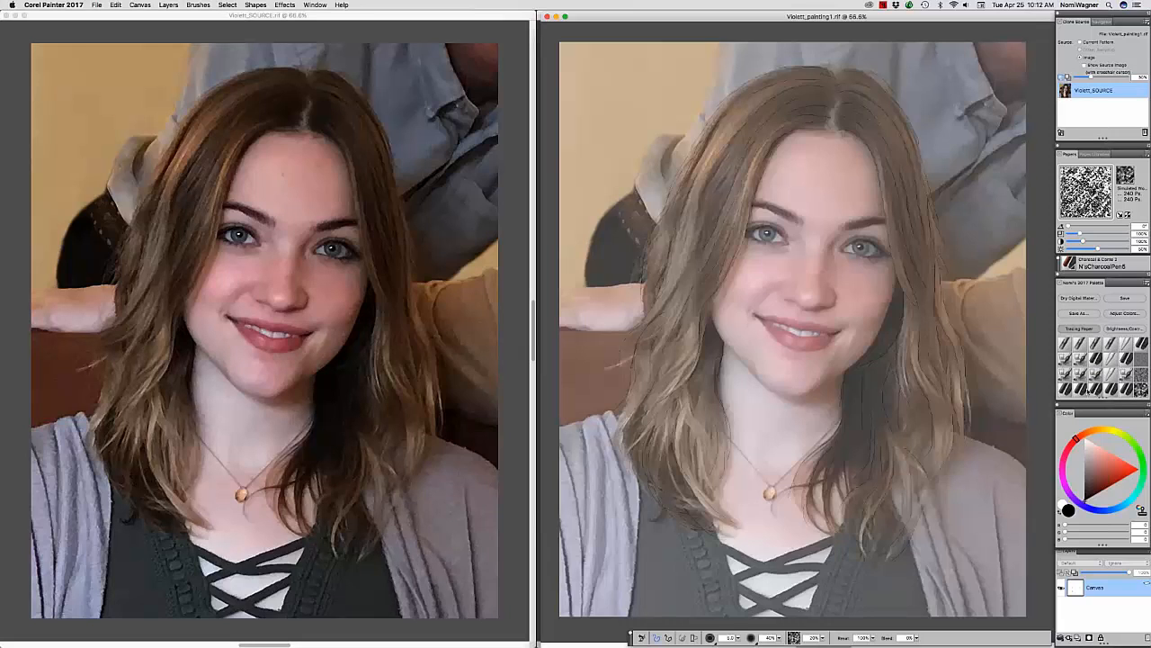
{"action": "left_click", "coordinate": [1080, 389]}
{"action": "left_click_drag", "start_coordinate": [1103, 76], "coordinate": [1103, 82]}
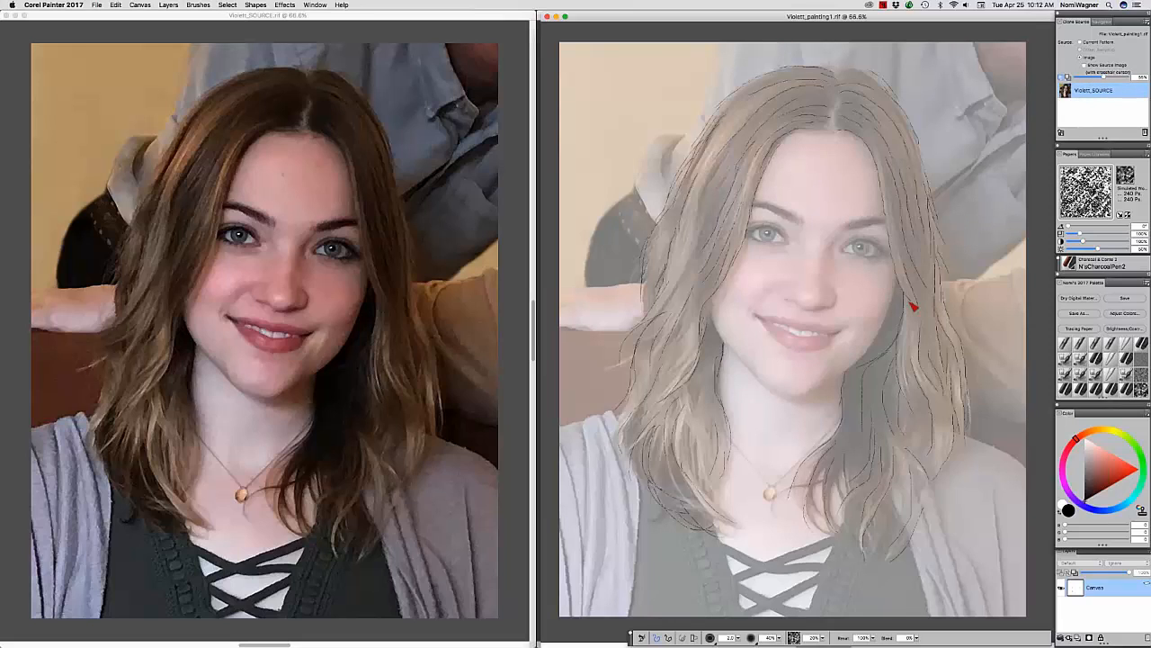
Sketch the contour of the nose over the traced photo at 150% zoom, undoing the first attempt.
{"action": "key", "text": "super+space"}
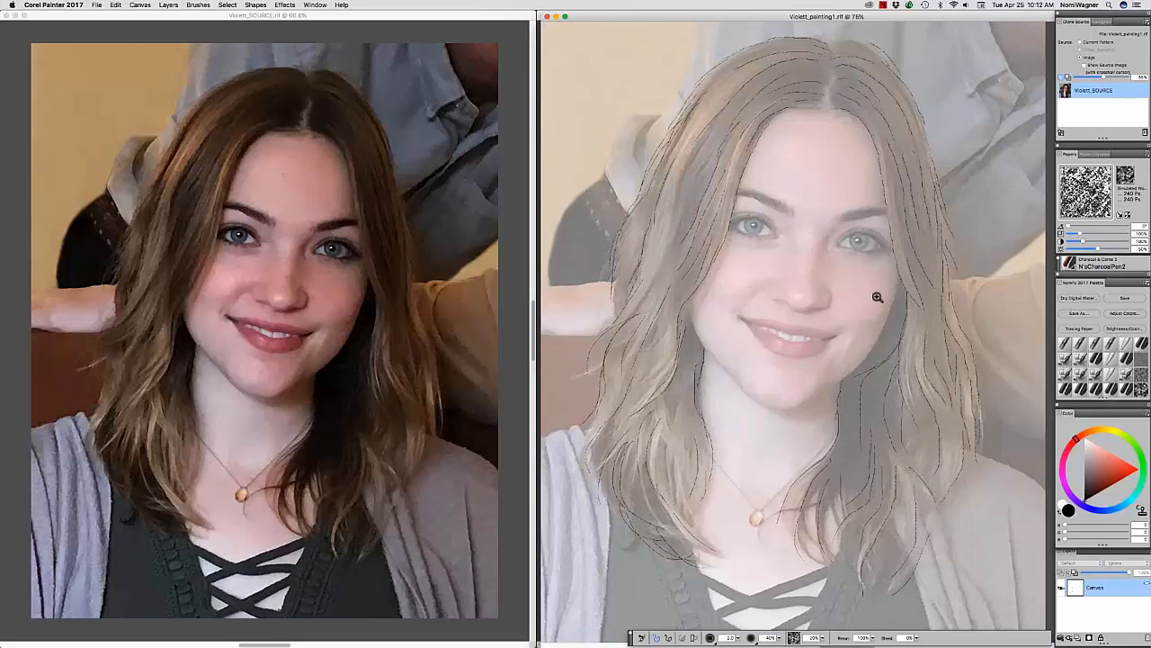
{"action": "left_click", "coordinate": [874, 296]}
{"action": "left_click", "coordinate": [873, 296]}
{"action": "left_click_drag", "start_coordinate": [851, 296], "coordinate": [956, 273]}
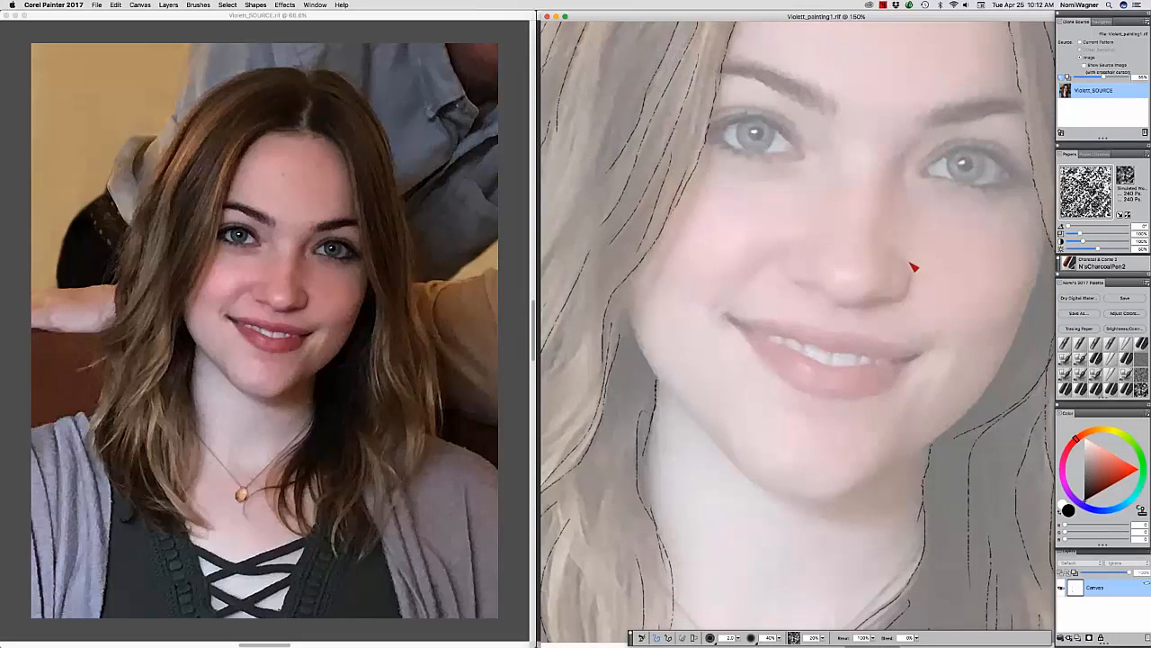
{"action": "mouse_move", "coordinate": [901, 256]}
{"action": "left_mouse_down"}
{"action": "mouse_move", "coordinate": [904, 264]}
{"action": "mouse_move", "coordinate": [903, 306]}
{"action": "mouse_move", "coordinate": [859, 314]}
{"action": "left_mouse_up"}
{"action": "key", "text": "super+z"}
{"action": "key", "text": "super+z"}
{"action": "mouse_move", "coordinate": [905, 260]}
{"action": "left_mouse_down"}
{"action": "mouse_move", "coordinate": [903, 304]}
{"action": "mouse_move", "coordinate": [853, 310]}
{"action": "mouse_move", "coordinate": [791, 282]}
{"action": "mouse_move", "coordinate": [782, 257]}
{"action": "left_mouse_up"}
Minimize the earlier line-drawing stages and make Violett_painting4 the active document.
{"action": "left_click", "coordinate": [556, 17]}
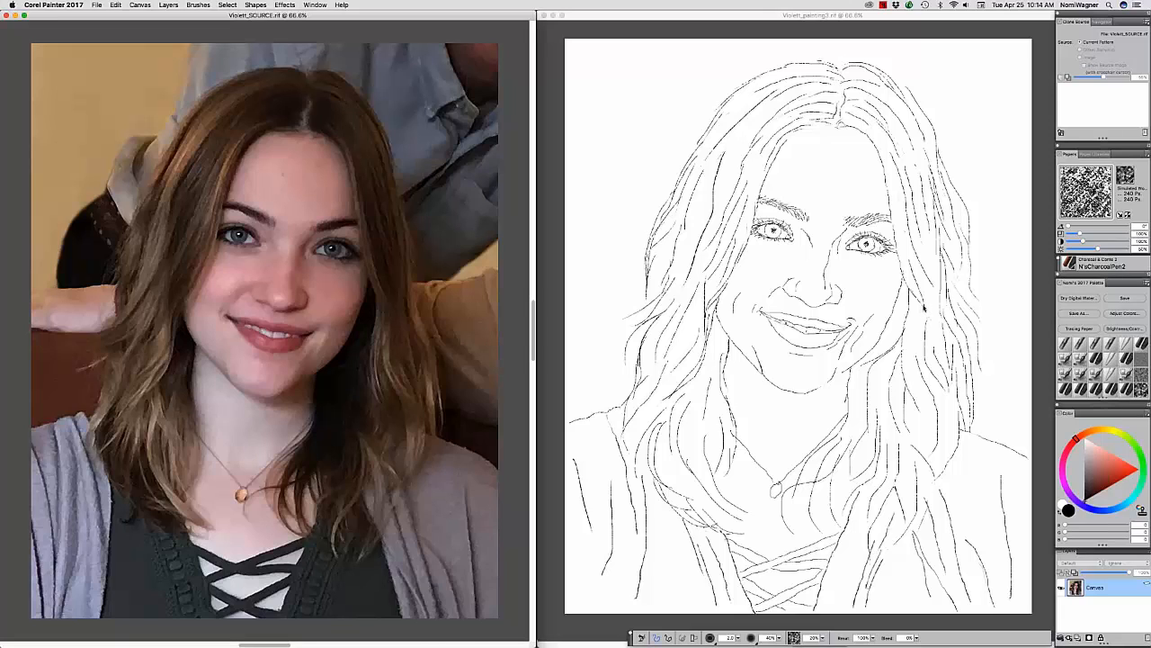
{"action": "left_click", "coordinate": [553, 16]}
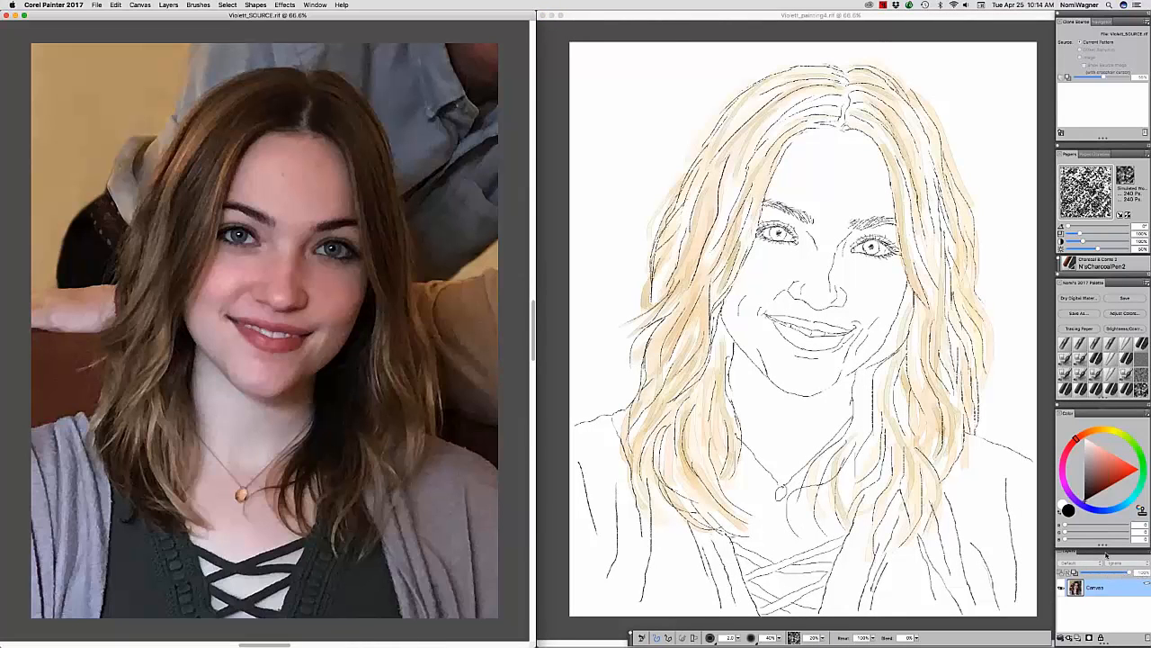
{"action": "left_click", "coordinate": [673, 17]}
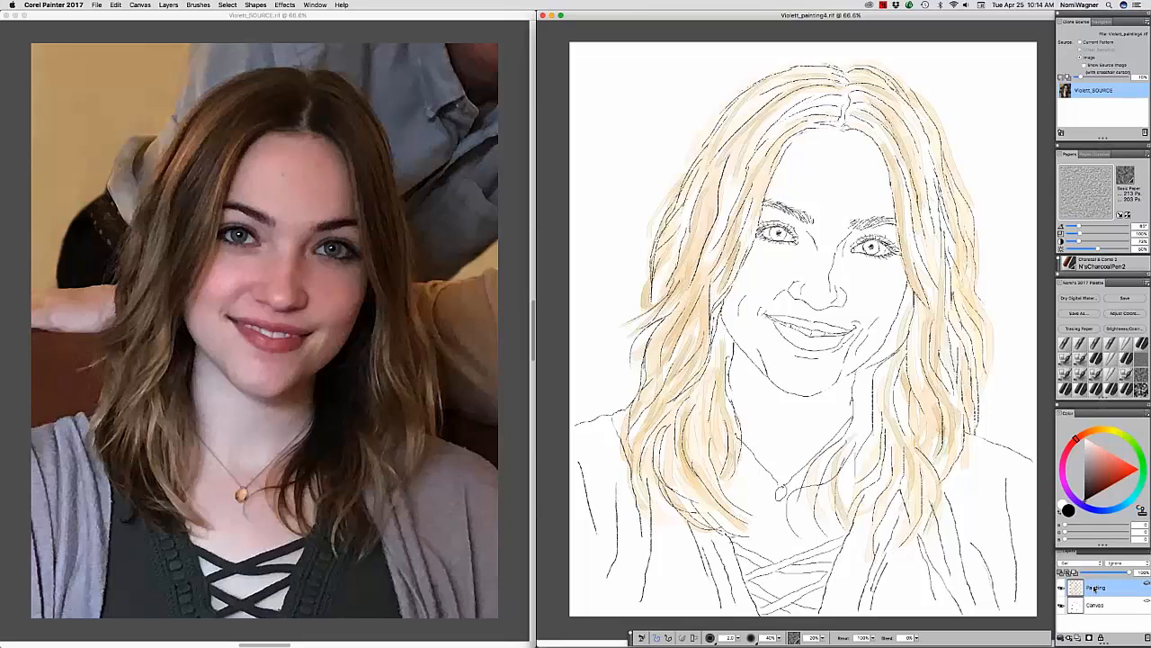
Add a new layer beneath the Painting layer in Violett_painting4 and set the main colour to white.
{"action": "left_click", "coordinate": [1078, 637]}
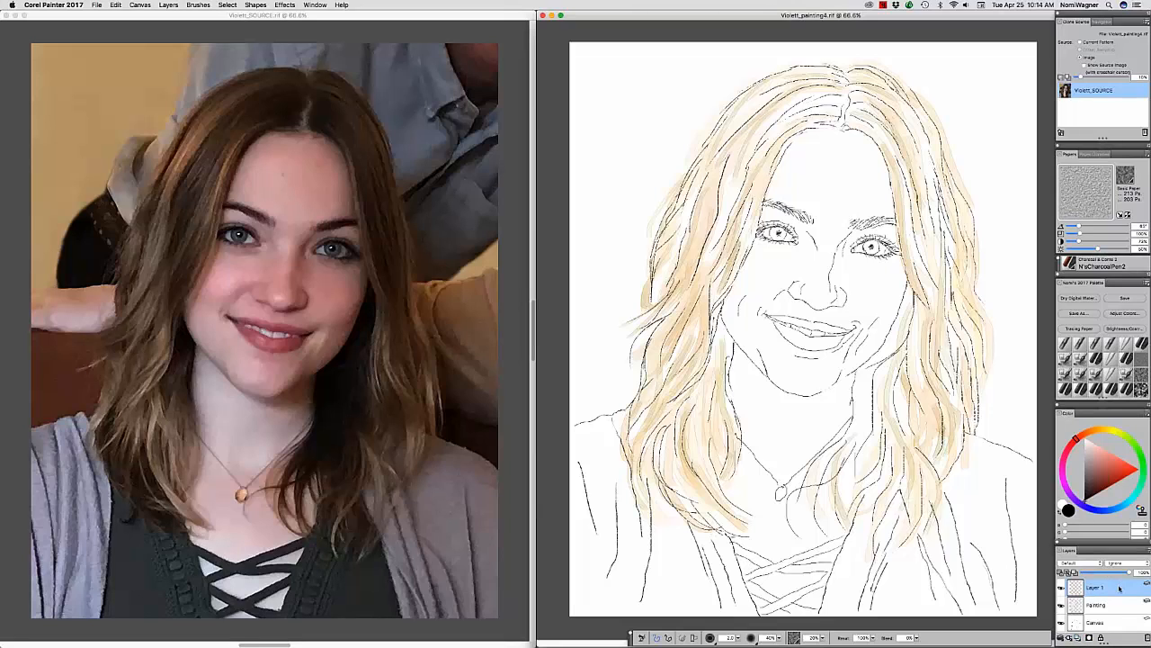
{"action": "left_click_drag", "start_coordinate": [1119, 587], "coordinate": [1119, 615]}
{"action": "left_click_drag", "start_coordinate": [1098, 478], "coordinate": [1083, 438]}
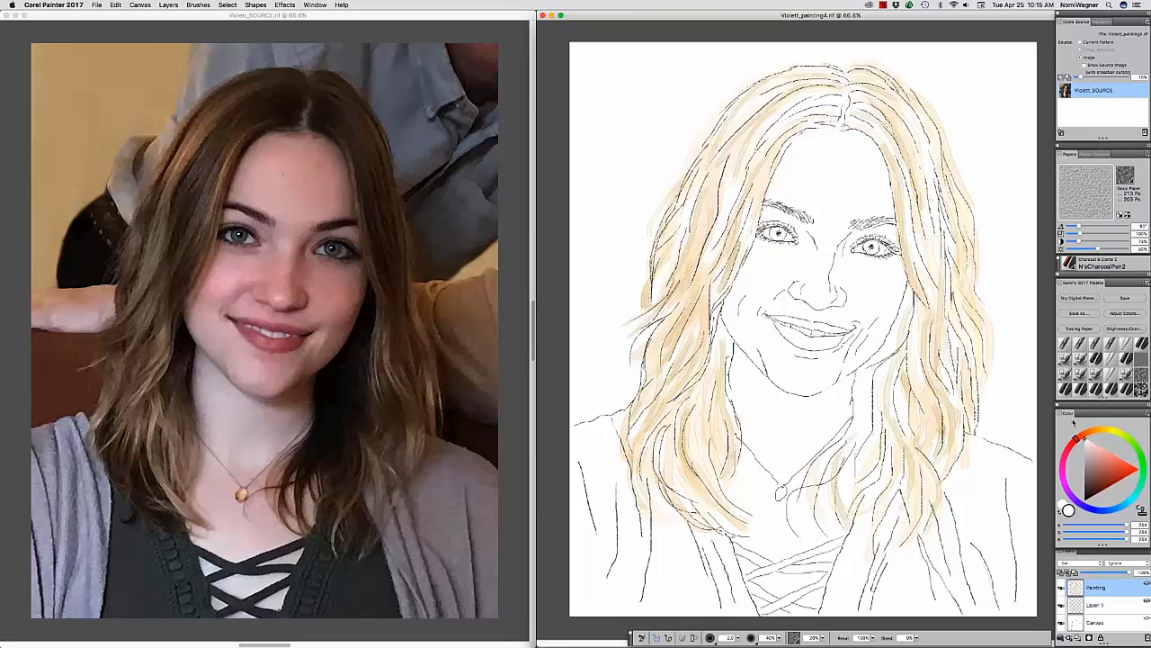
{"action": "left_click", "coordinate": [116, 5]}
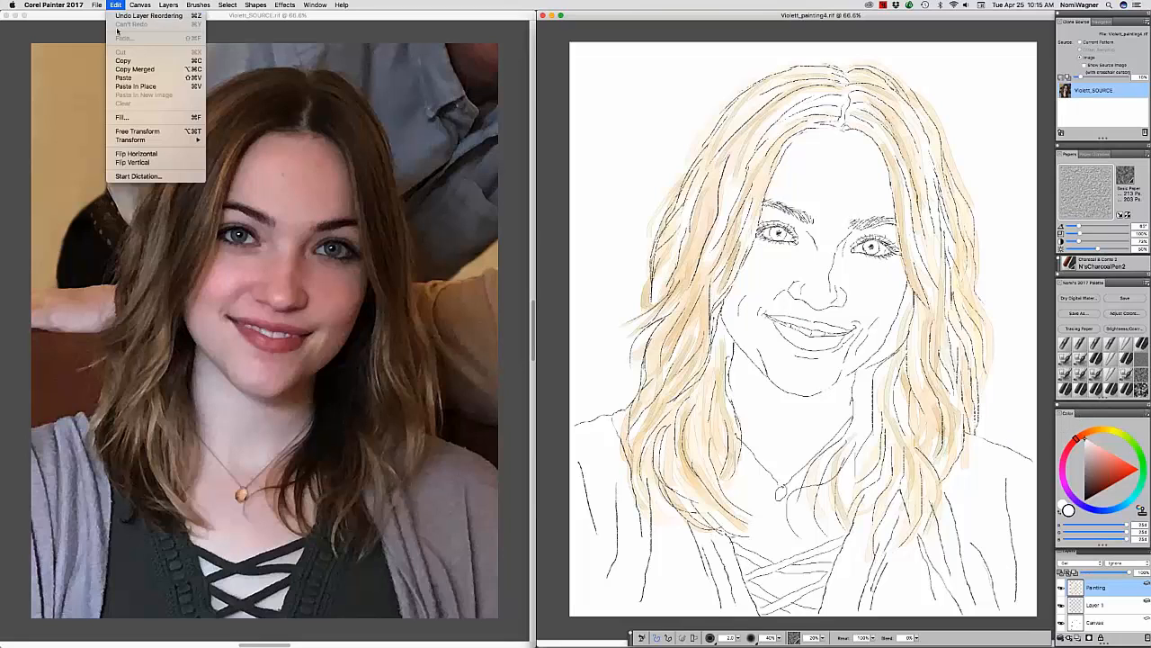
{"action": "left_click", "coordinate": [119, 118]}
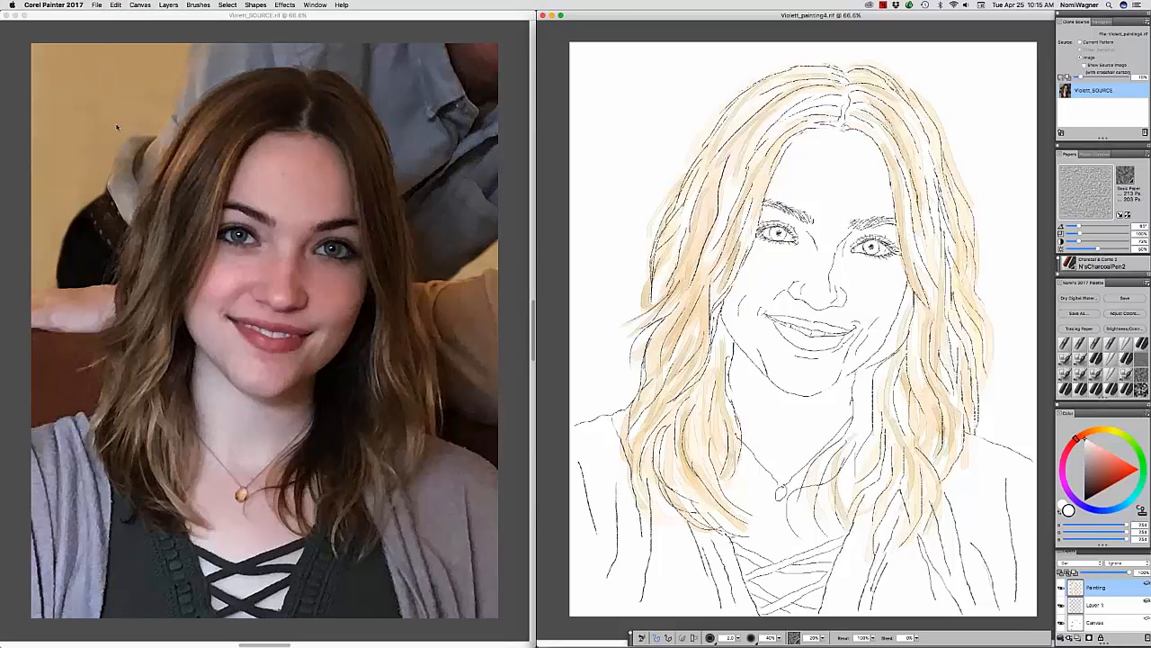
{"action": "left_click", "coordinate": [642, 229]}
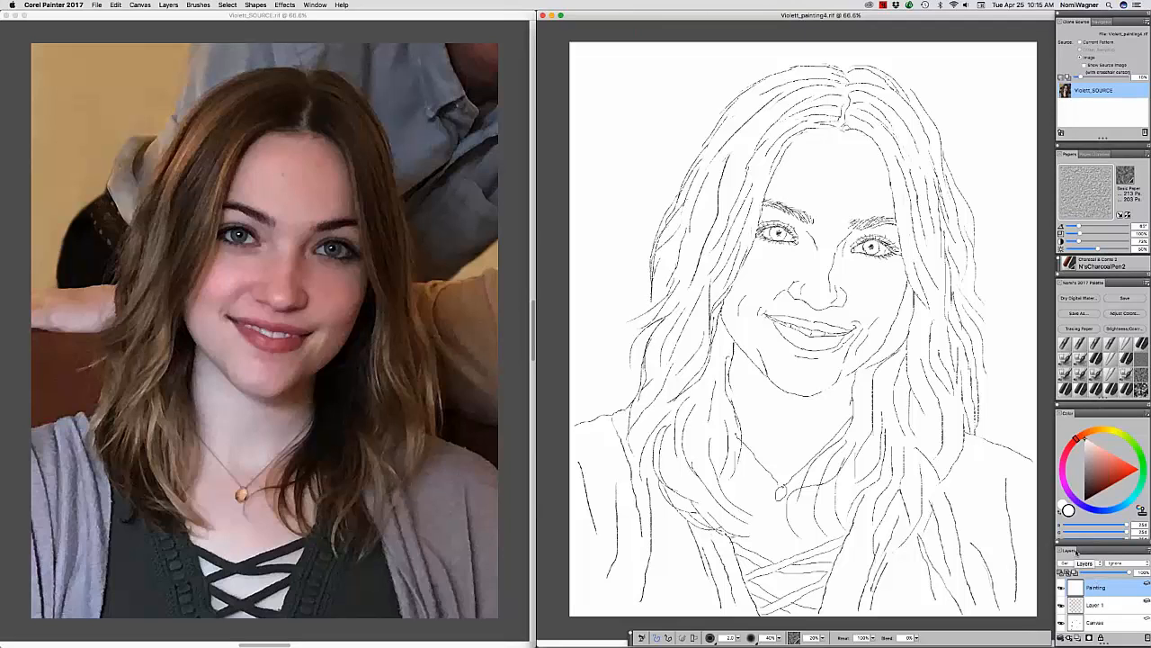
{"action": "key", "text": "super+z"}
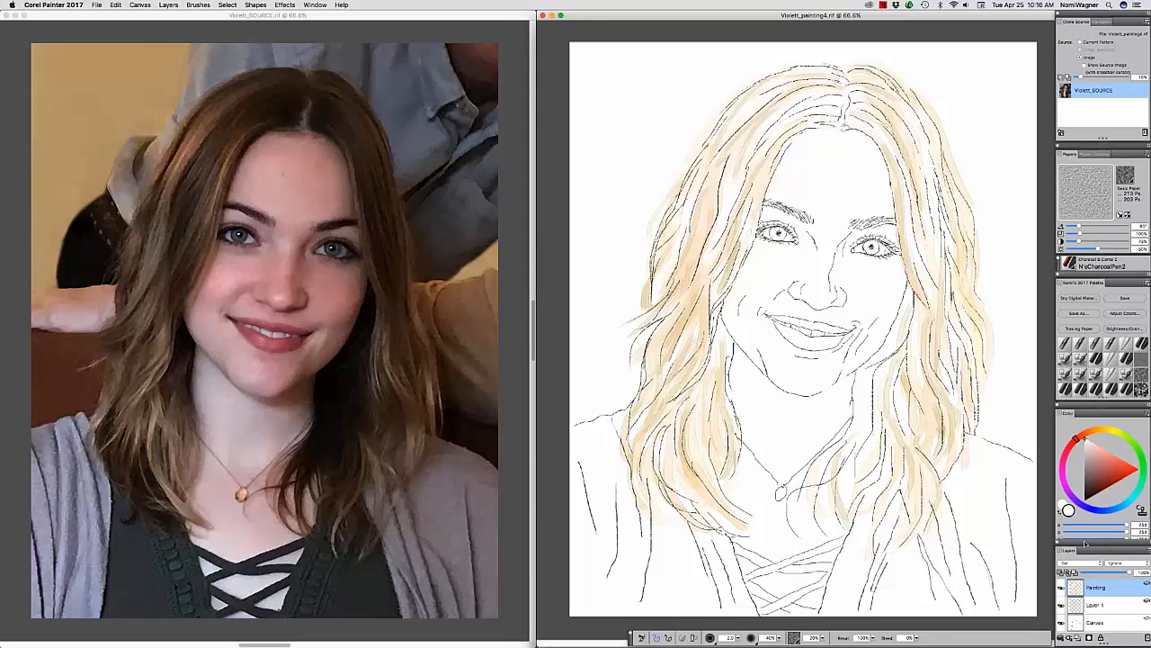
Fill Layer 1 of Violett_painting4 with the white main colour.
{"action": "left_click", "coordinate": [1101, 606]}
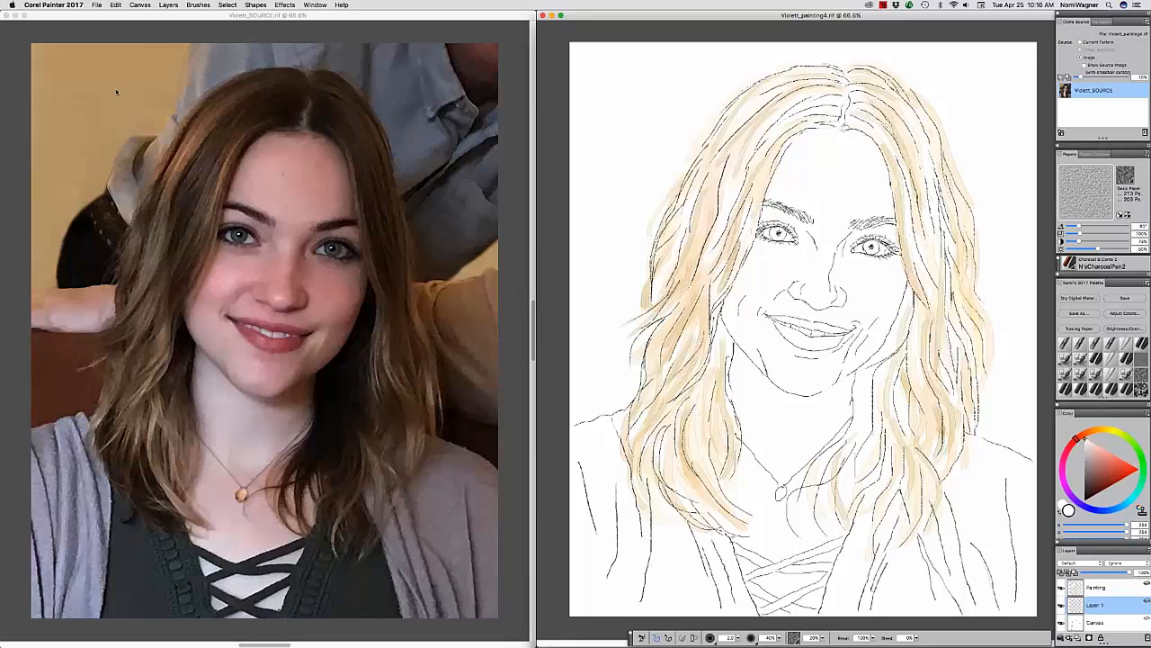
{"action": "left_click", "coordinate": [116, 5]}
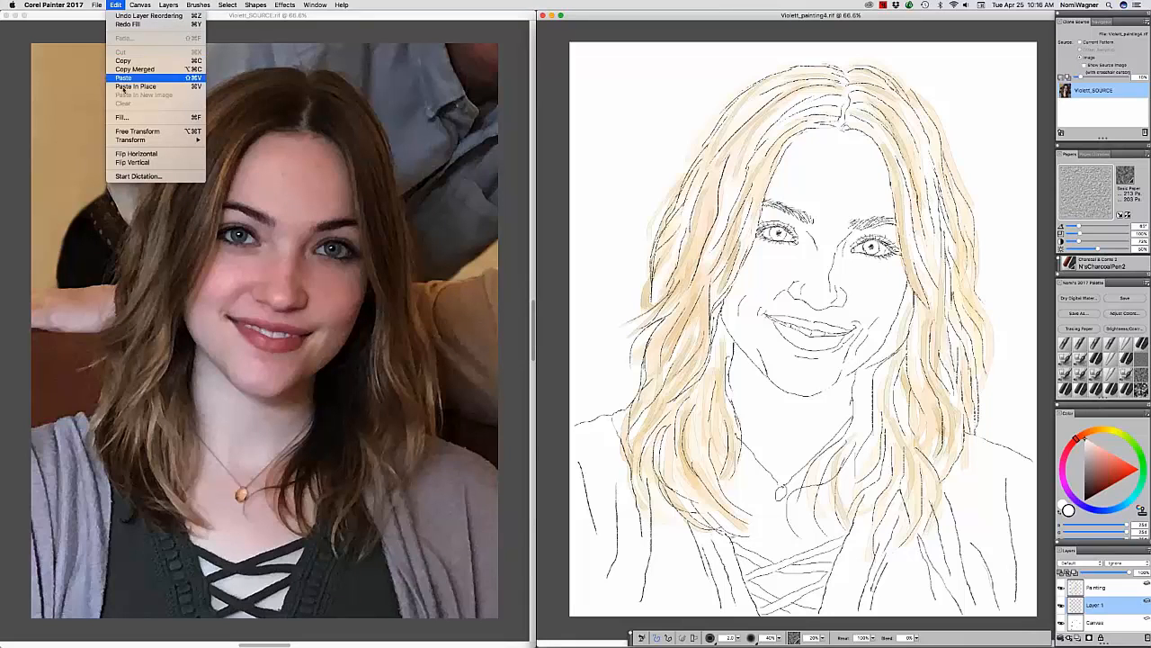
{"action": "left_click", "coordinate": [121, 118]}
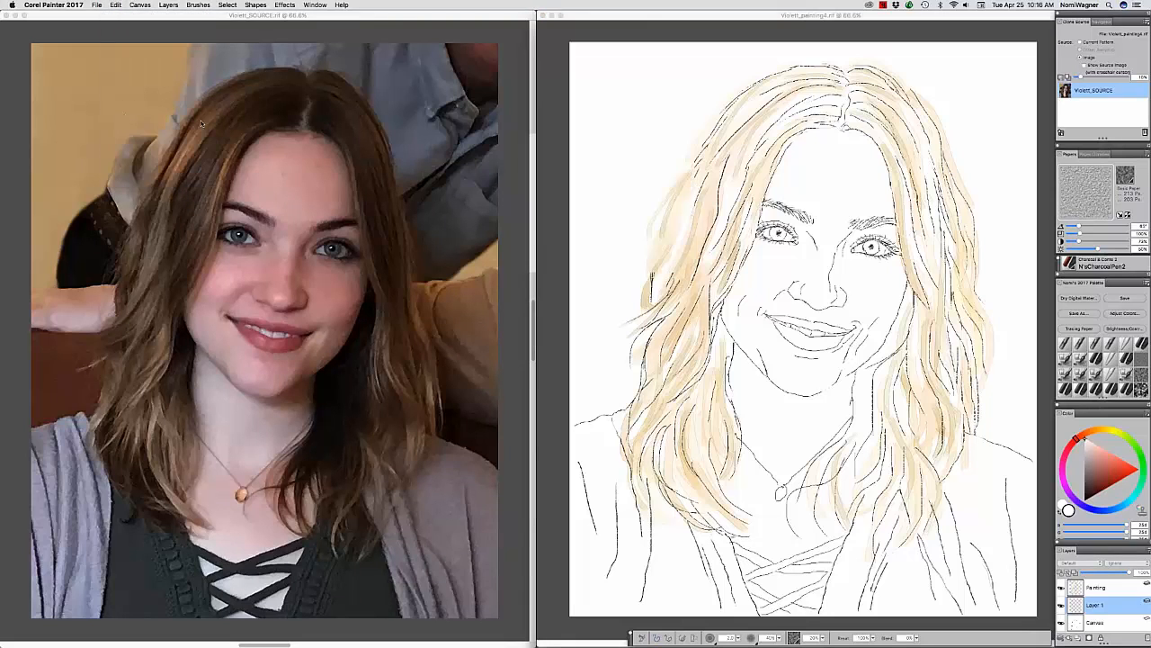
{"action": "left_click", "coordinate": [646, 230]}
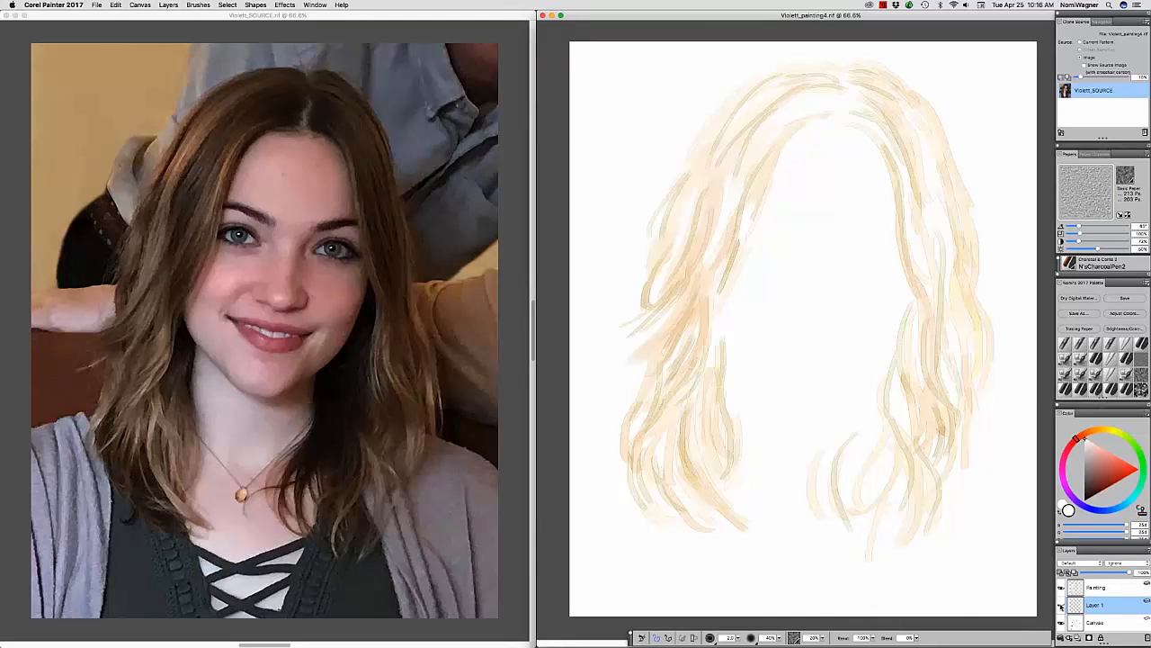
Toggle the white layer's visibility to compare the colour with and without the sketch, leaving the layer hidden.
{"action": "left_click", "coordinate": [1061, 606]}
{"action": "left_click", "coordinate": [1062, 606]}
{"action": "left_click", "coordinate": [1062, 606]}
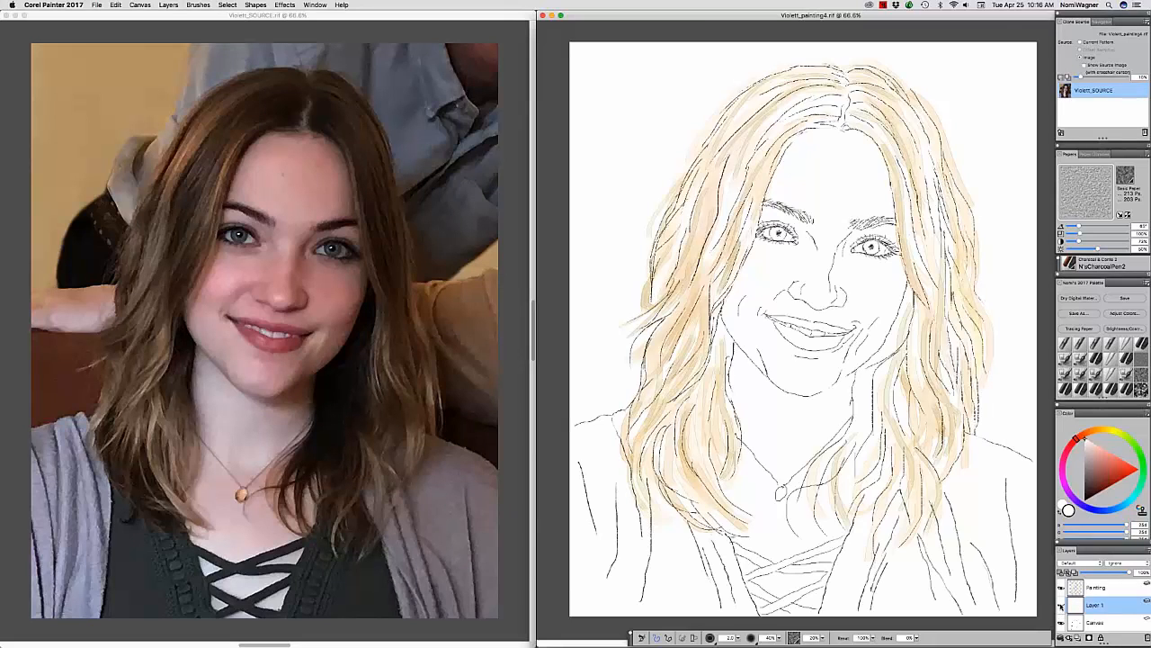
{"action": "left_click", "coordinate": [1061, 606]}
{"action": "left_click", "coordinate": [1061, 606]}
Paint dark brown NomiNSW15-75-100 strokes on the Painting layer, from near the hair parting down beside the face, and minimize Violett_painting4.
{"action": "left_click", "coordinate": [1081, 374]}
{"action": "left_click", "coordinate": [1088, 432]}
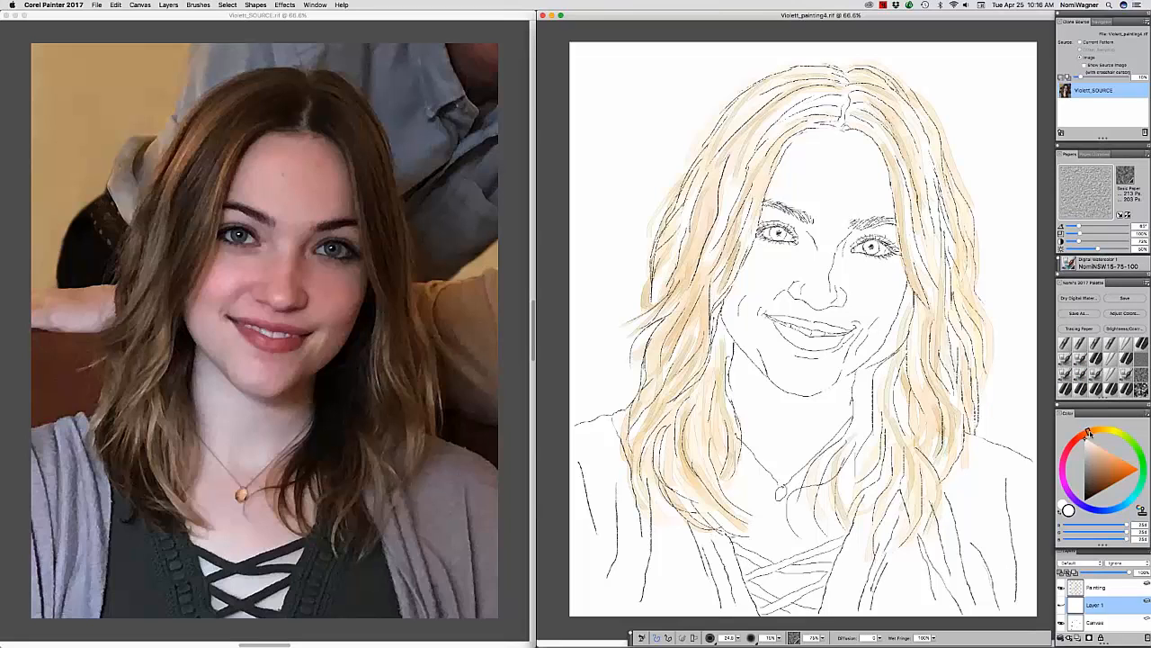
{"action": "left_click", "coordinate": [1101, 483]}
{"action": "left_click", "coordinate": [1103, 590]}
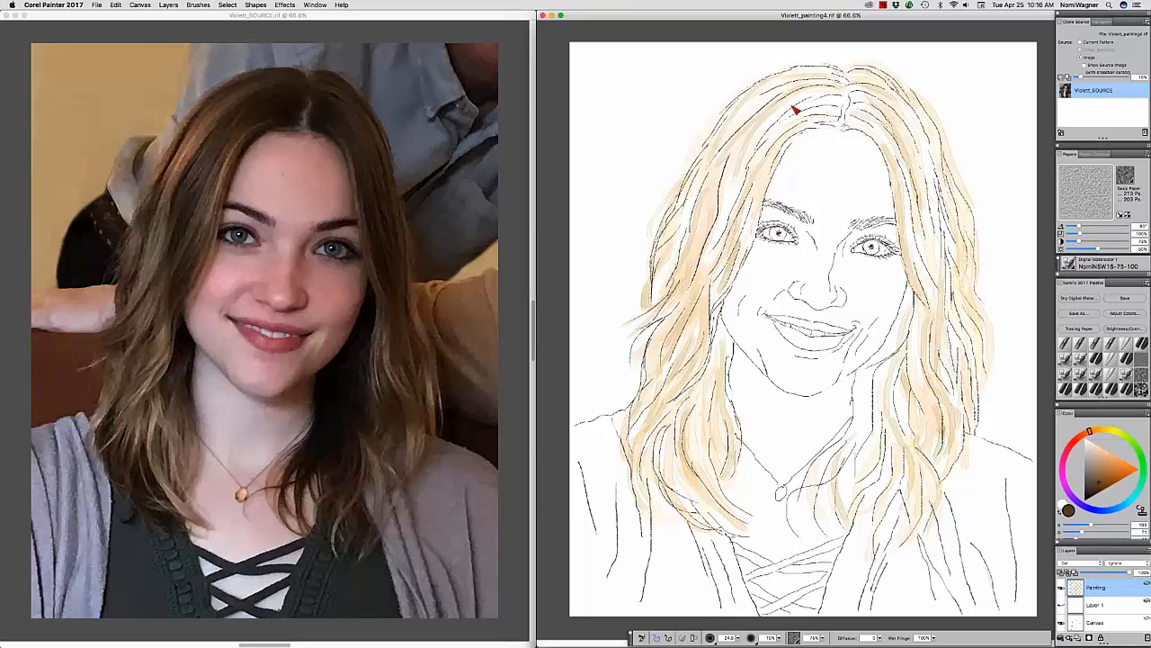
{"action": "left_click_drag", "start_coordinate": [795, 109], "coordinate": [748, 147]}
{"action": "mouse_move", "coordinate": [800, 108]}
{"action": "left_mouse_down"}
{"action": "mouse_move", "coordinate": [725, 198]}
{"action": "mouse_move", "coordinate": [746, 155]}
{"action": "mouse_move", "coordinate": [721, 210]}
{"action": "left_mouse_up"}
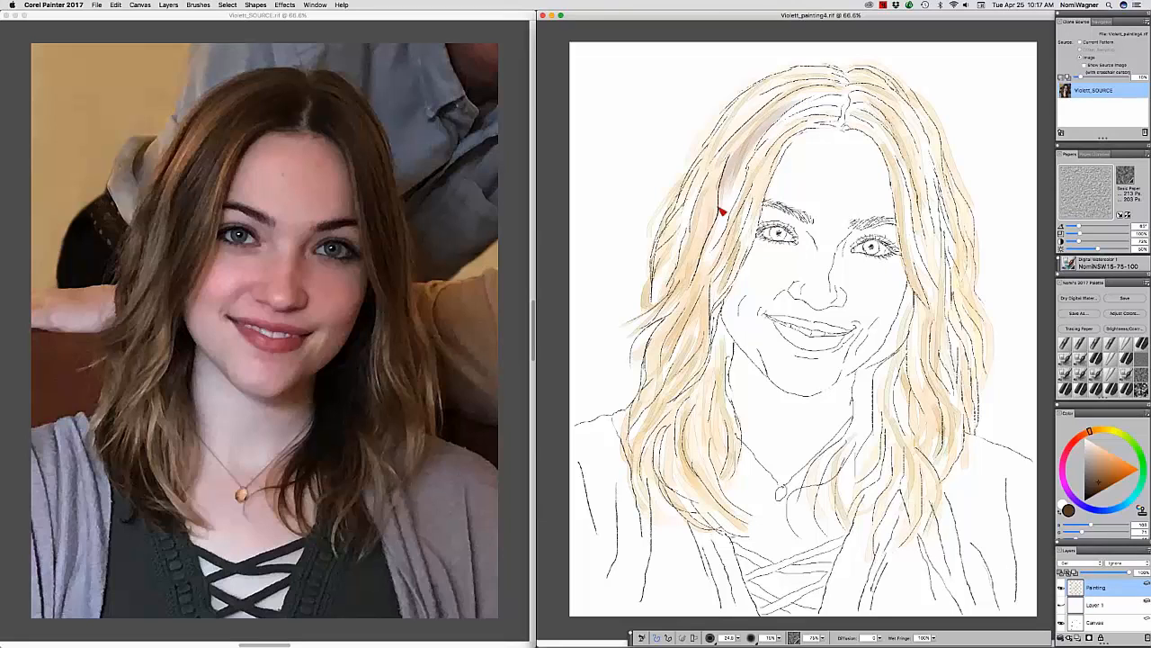
{"action": "left_click_drag", "start_coordinate": [757, 142], "coordinate": [710, 242]}
{"action": "left_click_drag", "start_coordinate": [749, 163], "coordinate": [705, 256]}
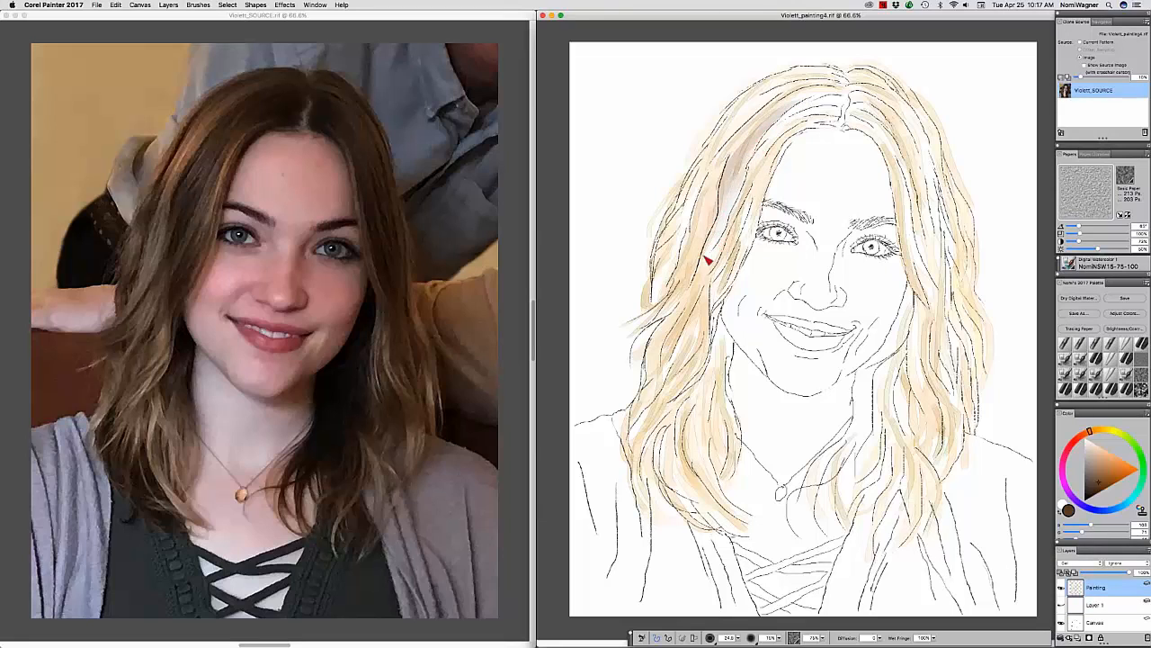
{"action": "left_click_drag", "start_coordinate": [747, 164], "coordinate": [698, 259]}
{"action": "mouse_move", "coordinate": [721, 202]}
{"action": "left_mouse_down"}
{"action": "mouse_move", "coordinate": [720, 232]}
{"action": "mouse_move", "coordinate": [697, 257]}
{"action": "mouse_move", "coordinate": [727, 238]}
{"action": "mouse_move", "coordinate": [691, 283]}
{"action": "mouse_move", "coordinate": [729, 240]}
{"action": "mouse_move", "coordinate": [695, 297]}
{"action": "left_mouse_up"}
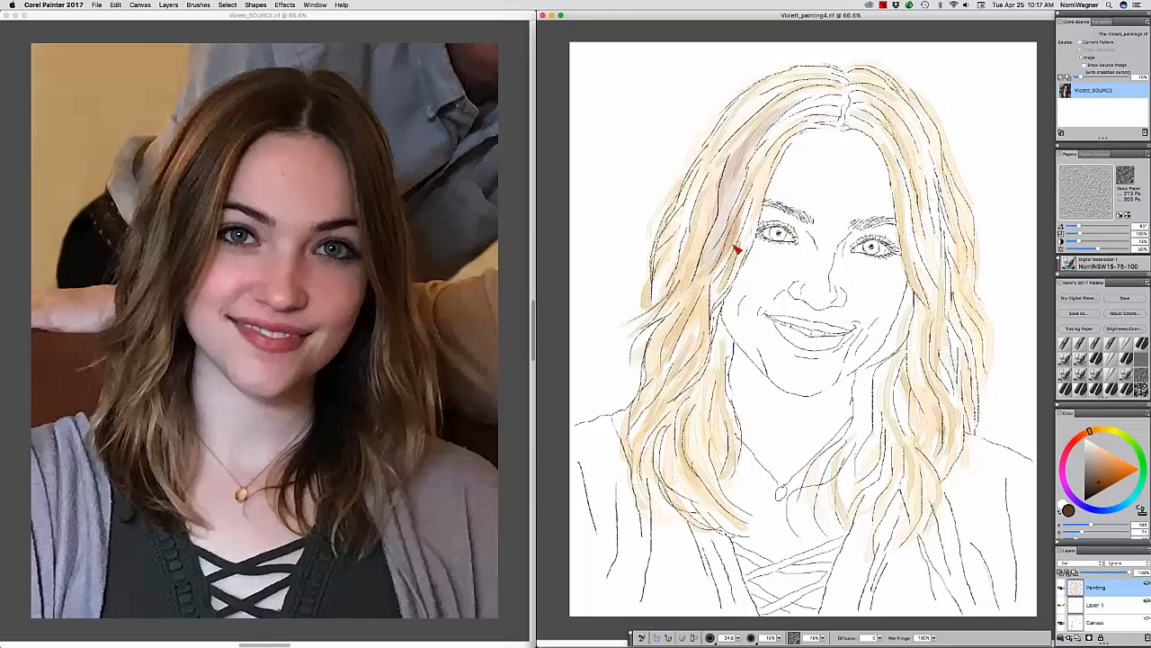
{"action": "left_click_drag", "start_coordinate": [735, 214], "coordinate": [712, 261]}
{"action": "left_click", "coordinate": [551, 15]}
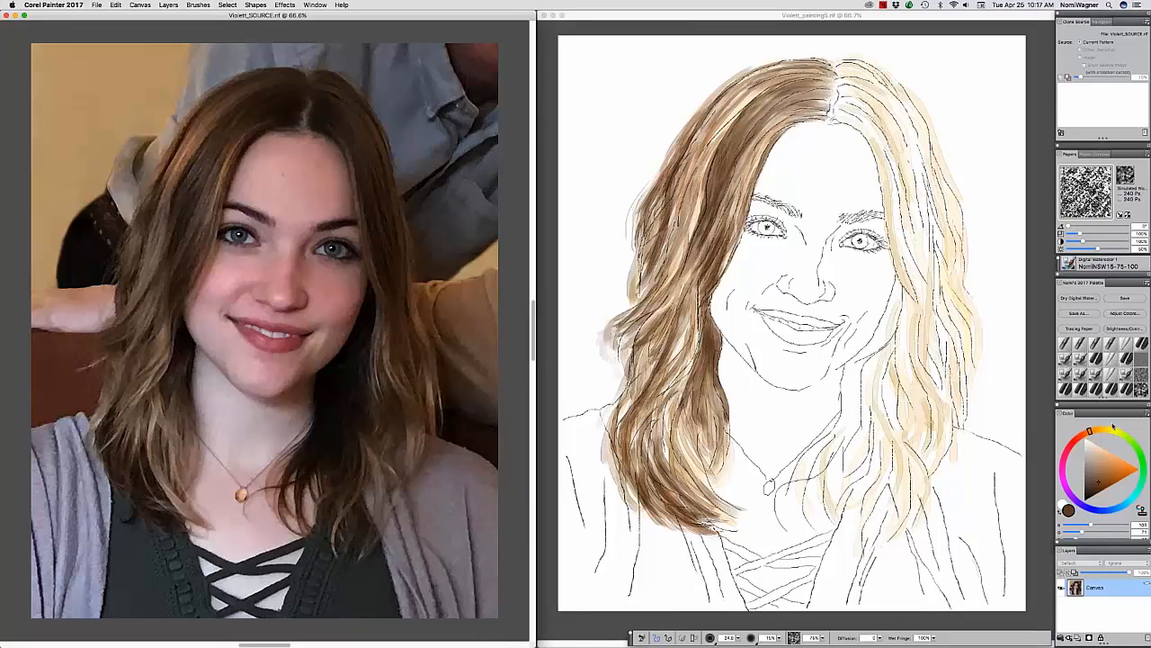
Float the Color wheel over the portrait and choose a medium yellow-green after trying dark, saturated and pale variants.
{"action": "left_click_drag", "start_coordinate": [1111, 413], "coordinate": [835, 376]}
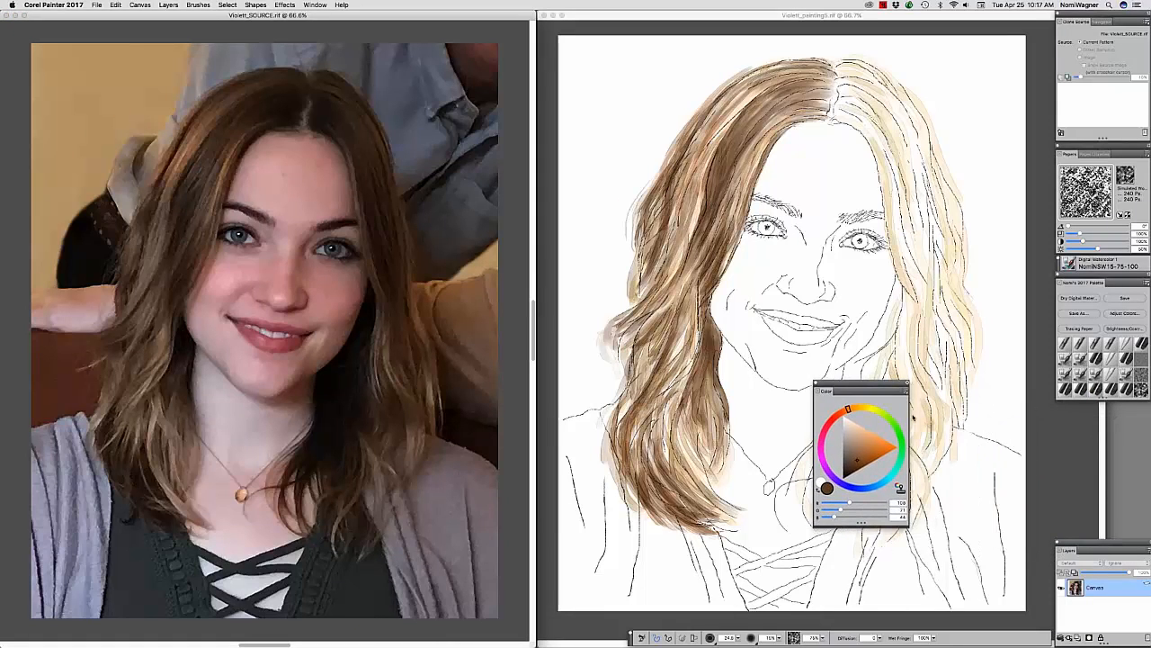
{"action": "mouse_move", "coordinate": [859, 411]}
{"action": "left_mouse_down"}
{"action": "mouse_move", "coordinate": [900, 449]}
{"action": "mouse_move", "coordinate": [850, 486]}
{"action": "mouse_move", "coordinate": [835, 479]}
{"action": "mouse_move", "coordinate": [823, 437]}
{"action": "mouse_move", "coordinate": [836, 421]}
{"action": "mouse_move", "coordinate": [875, 429]}
{"action": "left_mouse_up"}
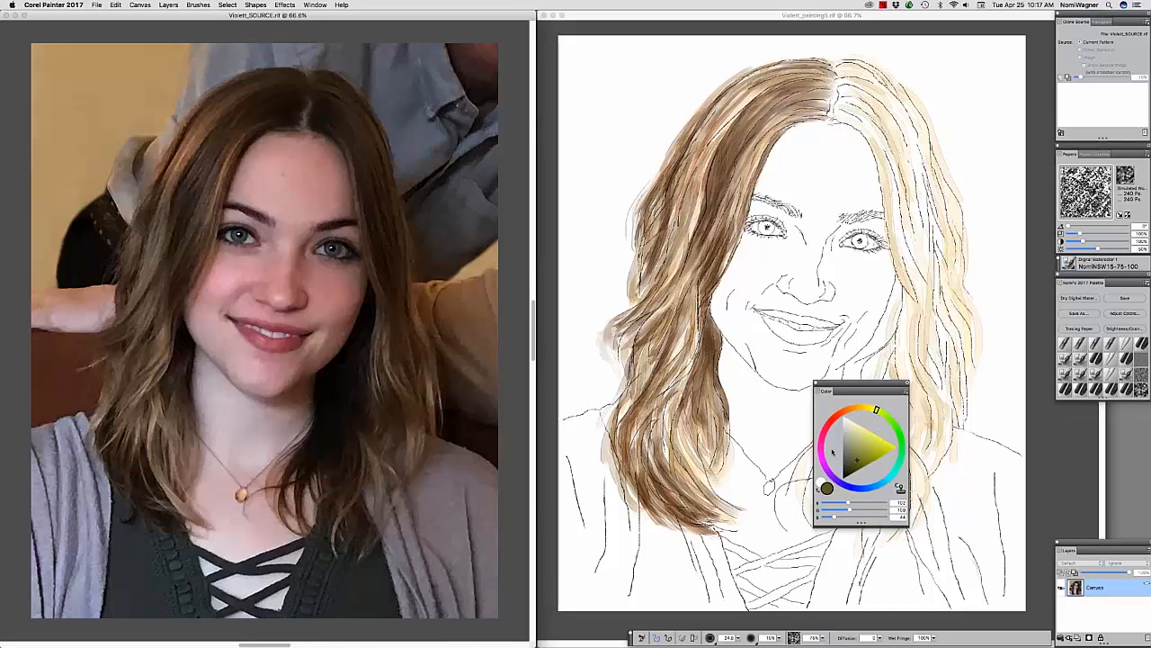
{"action": "left_click_drag", "start_coordinate": [845, 428], "coordinate": [834, 480]}
{"action": "left_click", "coordinate": [894, 449]}
{"action": "left_click_drag", "start_coordinate": [893, 450], "coordinate": [843, 478]}
{"action": "left_click", "coordinate": [845, 421]}
{"action": "left_click_drag", "start_coordinate": [846, 419], "coordinate": [871, 444]}
Paint yellow-green and darker olive strokes at several brush sizes in the upper-right background of Violett_painting5.
{"action": "left_click", "coordinate": [947, 85]}
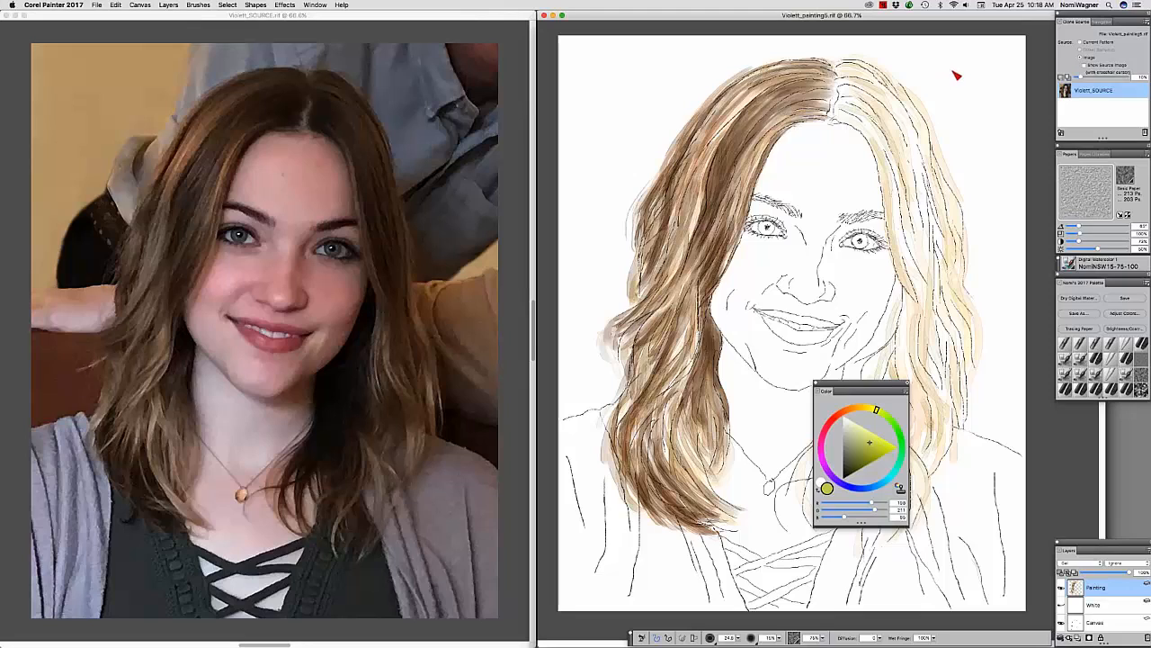
{"action": "mouse_move", "coordinate": [946, 94]}
{"action": "left_mouse_down"}
{"action": "mouse_move", "coordinate": [976, 112]}
{"action": "mouse_move", "coordinate": [963, 101]}
{"action": "left_mouse_up"}
{"action": "left_click_drag", "start_coordinate": [858, 458], "coordinate": [875, 464]}
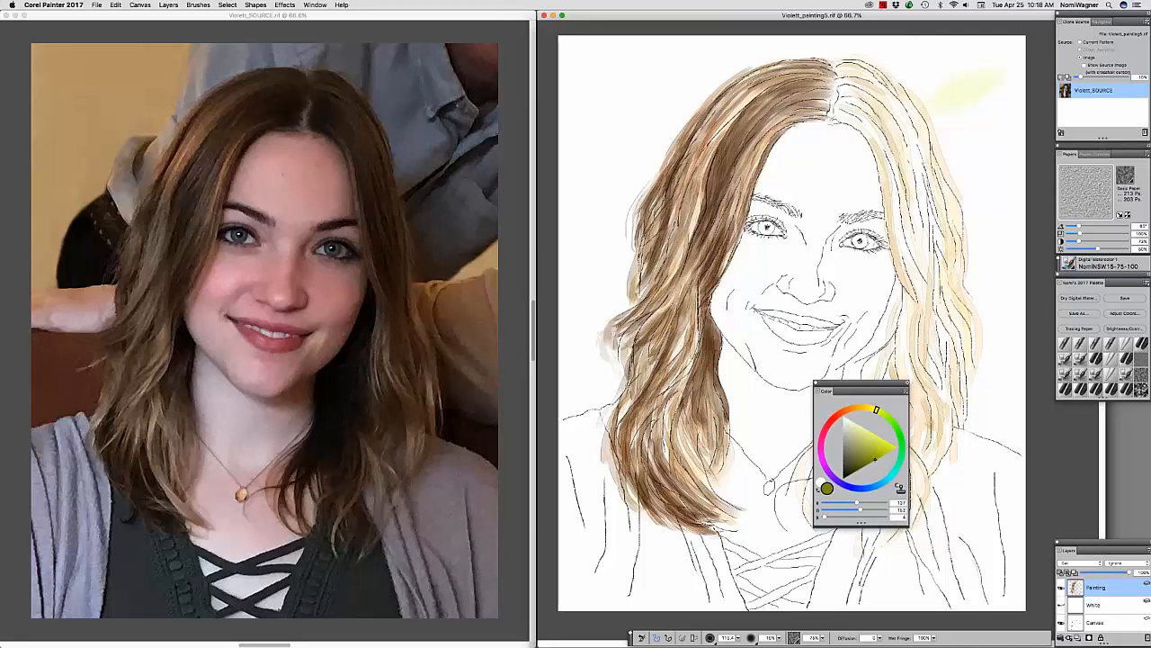
{"action": "mouse_move", "coordinate": [956, 98]}
{"action": "left_mouse_down"}
{"action": "mouse_move", "coordinate": [916, 76]}
{"action": "mouse_move", "coordinate": [974, 79]}
{"action": "mouse_move", "coordinate": [943, 79]}
{"action": "mouse_move", "coordinate": [963, 96]}
{"action": "mouse_move", "coordinate": [961, 150]}
{"action": "mouse_move", "coordinate": [986, 129]}
{"action": "mouse_move", "coordinate": [967, 161]}
{"action": "mouse_move", "coordinate": [992, 143]}
{"action": "mouse_move", "coordinate": [969, 165]}
{"action": "left_mouse_up"}
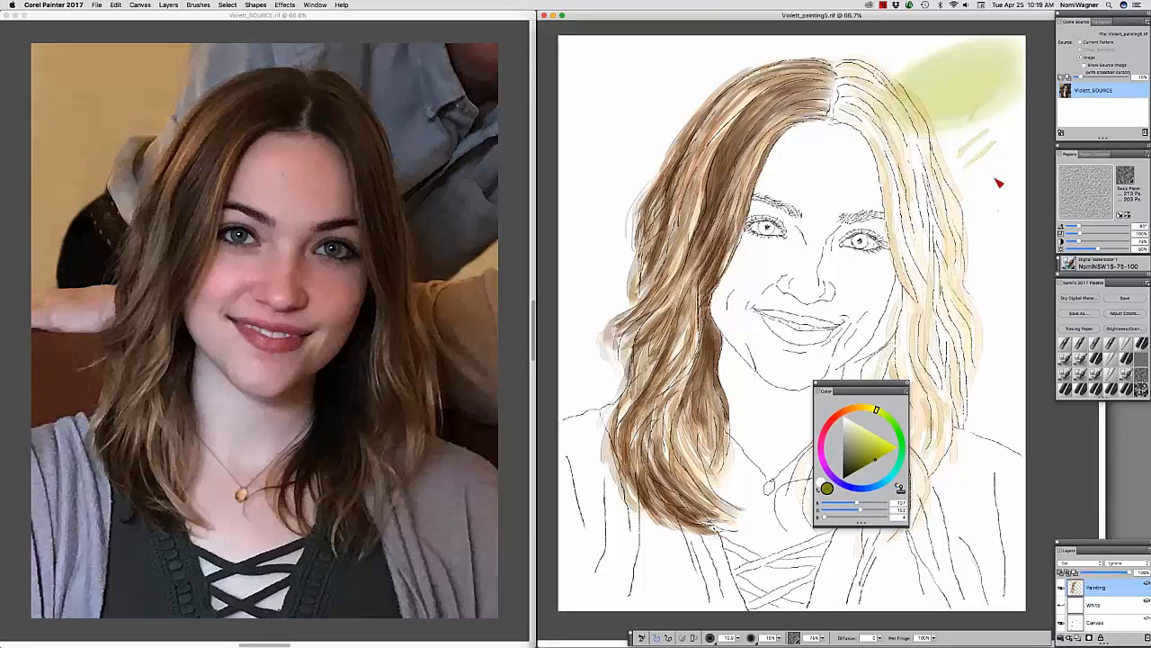
{"action": "mouse_move", "coordinate": [998, 183]}
{"action": "left_mouse_down"}
{"action": "mouse_move", "coordinate": [995, 151]}
{"action": "mouse_move", "coordinate": [984, 174]}
{"action": "mouse_move", "coordinate": [993, 167]}
{"action": "mouse_move", "coordinate": [989, 191]}
{"action": "mouse_move", "coordinate": [1011, 141]}
{"action": "mouse_move", "coordinate": [995, 177]}
{"action": "left_mouse_up"}
{"action": "mouse_move", "coordinate": [1004, 135]}
{"action": "left_mouse_down"}
{"action": "mouse_move", "coordinate": [996, 203]}
{"action": "mouse_move", "coordinate": [989, 174]}
{"action": "mouse_move", "coordinate": [986, 186]}
{"action": "mouse_move", "coordinate": [992, 212]}
{"action": "mouse_move", "coordinate": [998, 192]}
{"action": "left_mouse_up"}
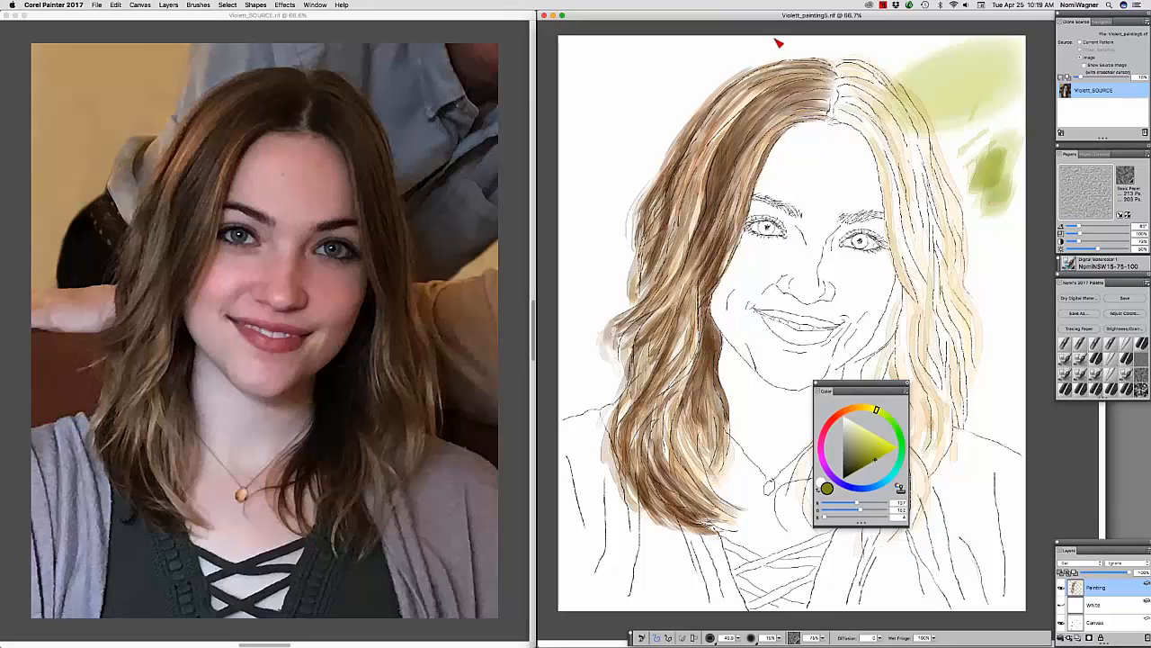
Minimize Violett_painting5 and dock the Color wheel back between the custom brush palette and the layers.
{"action": "left_click", "coordinate": [558, 15]}
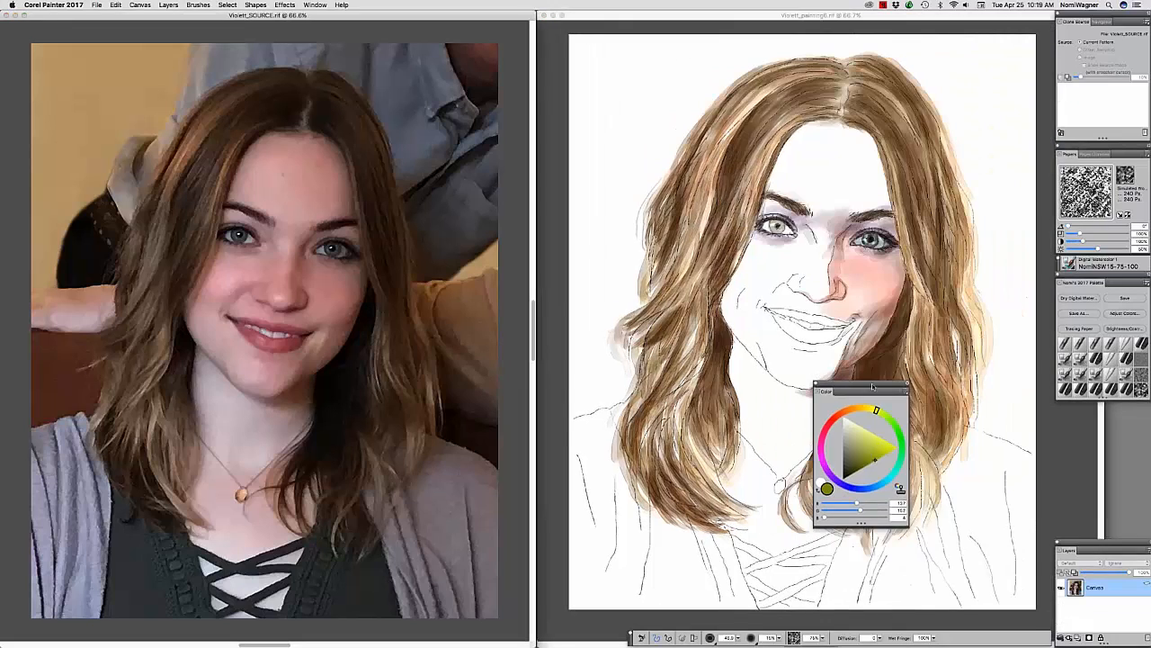
{"action": "left_click_drag", "start_coordinate": [850, 390], "coordinate": [1079, 413]}
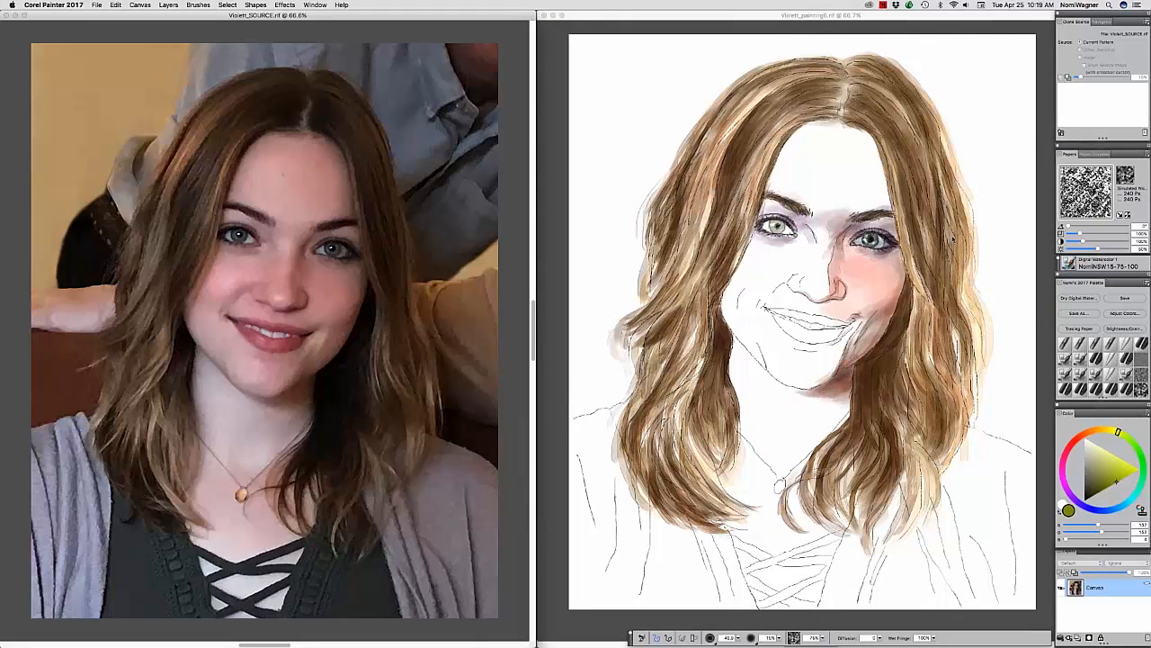
Select the Basic Paper texture, glance through the paper libraries, and choose the NomiNSW15-75-100 brush.
{"action": "left_click", "coordinate": [1141, 388]}
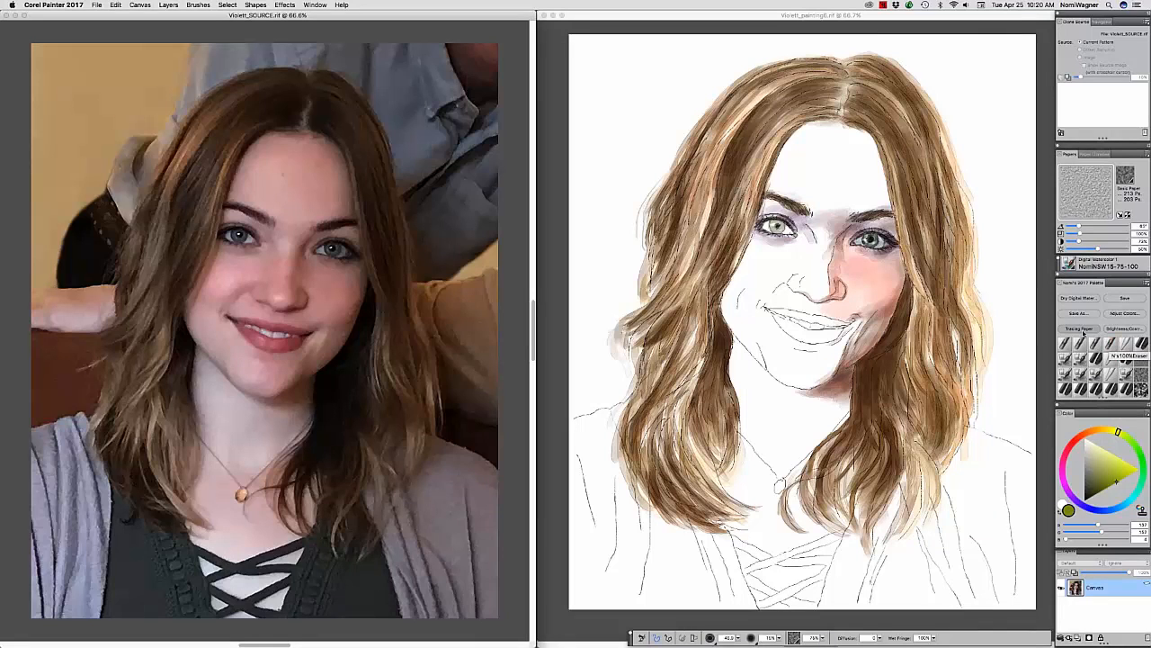
{"action": "left_click", "coordinate": [1093, 155]}
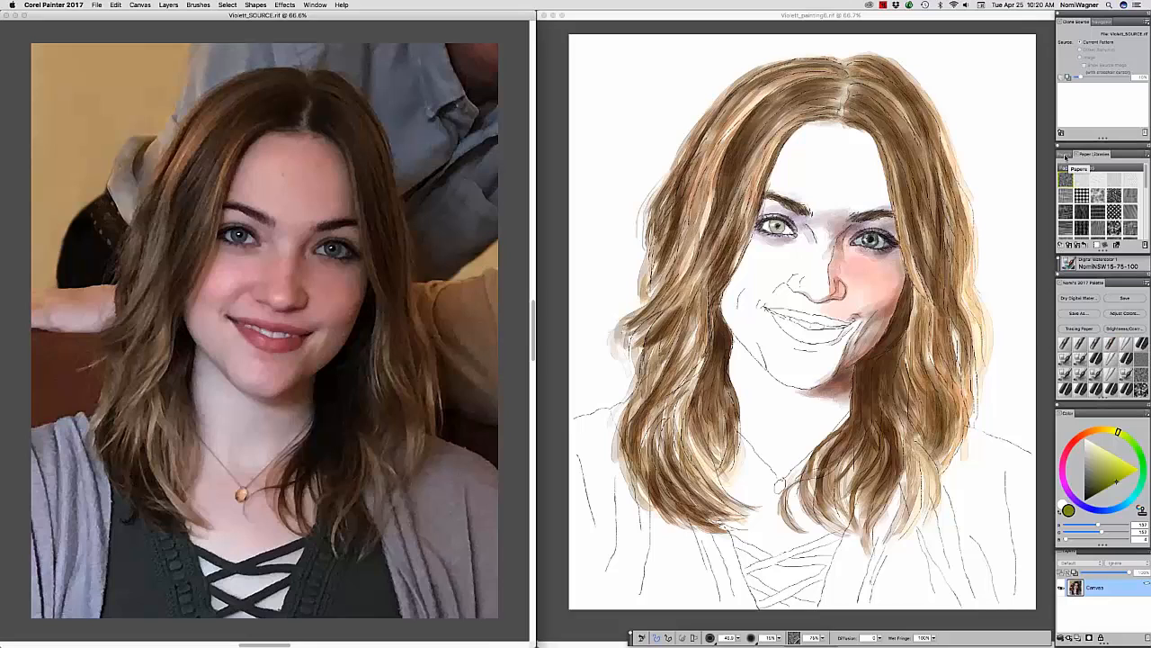
{"action": "left_click", "coordinate": [1067, 154]}
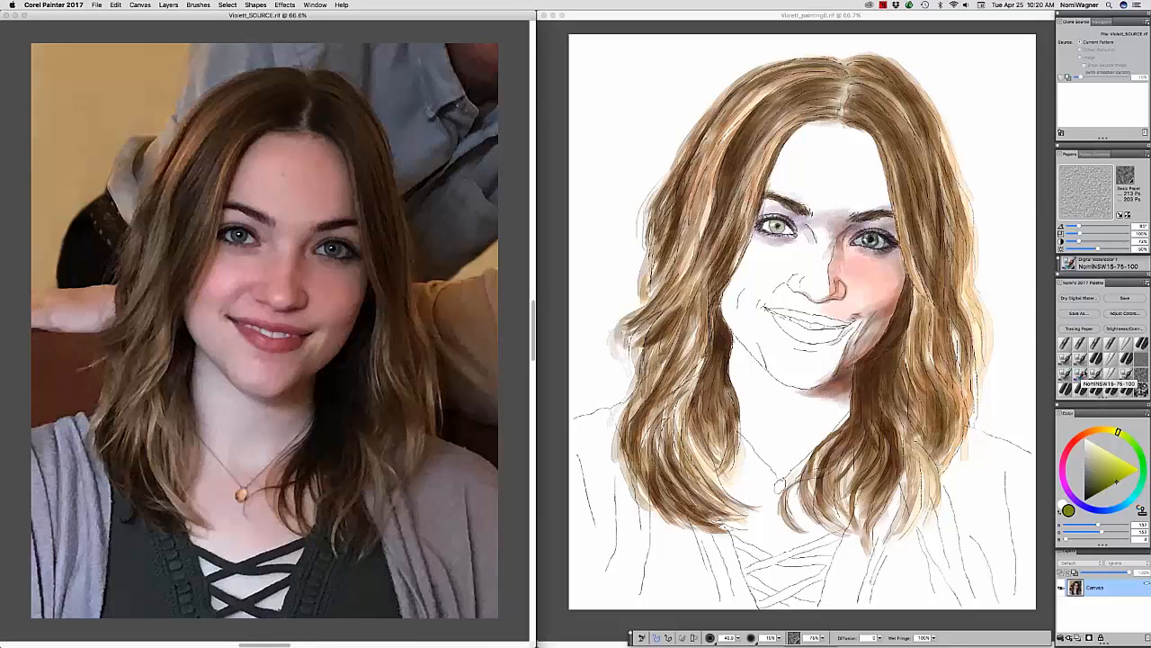
{"action": "left_click", "coordinate": [1083, 373]}
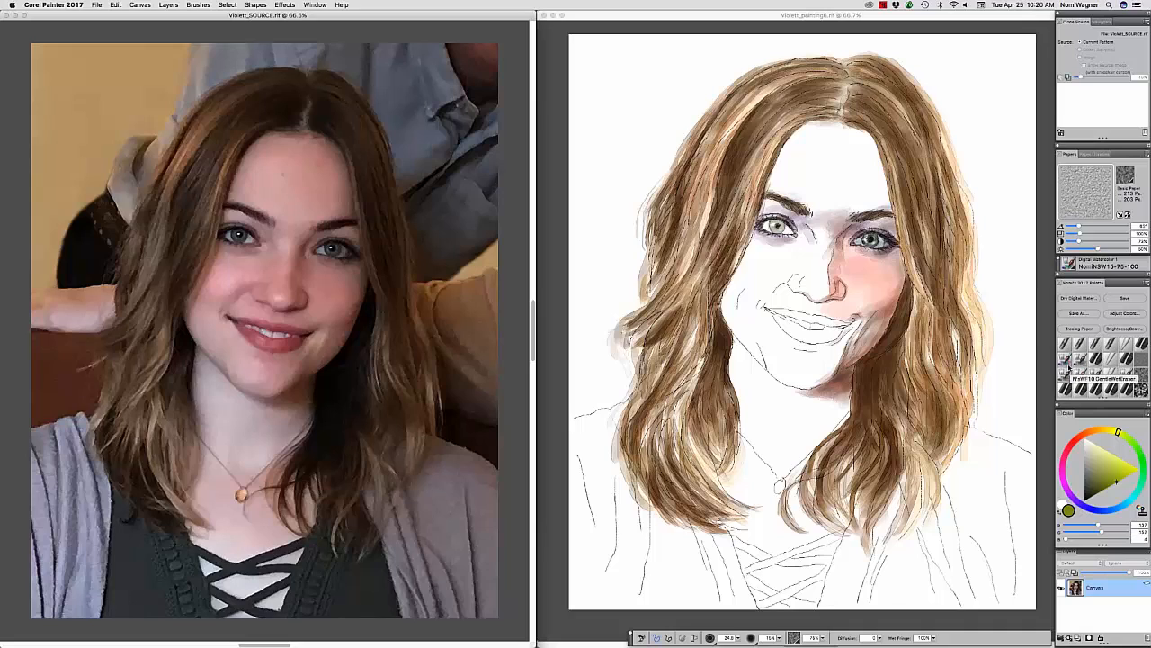
Paint soft pink and pale yellow washes on the unpainted cheek beside the nose in Violett_painting6.
{"action": "left_click", "coordinate": [730, 15]}
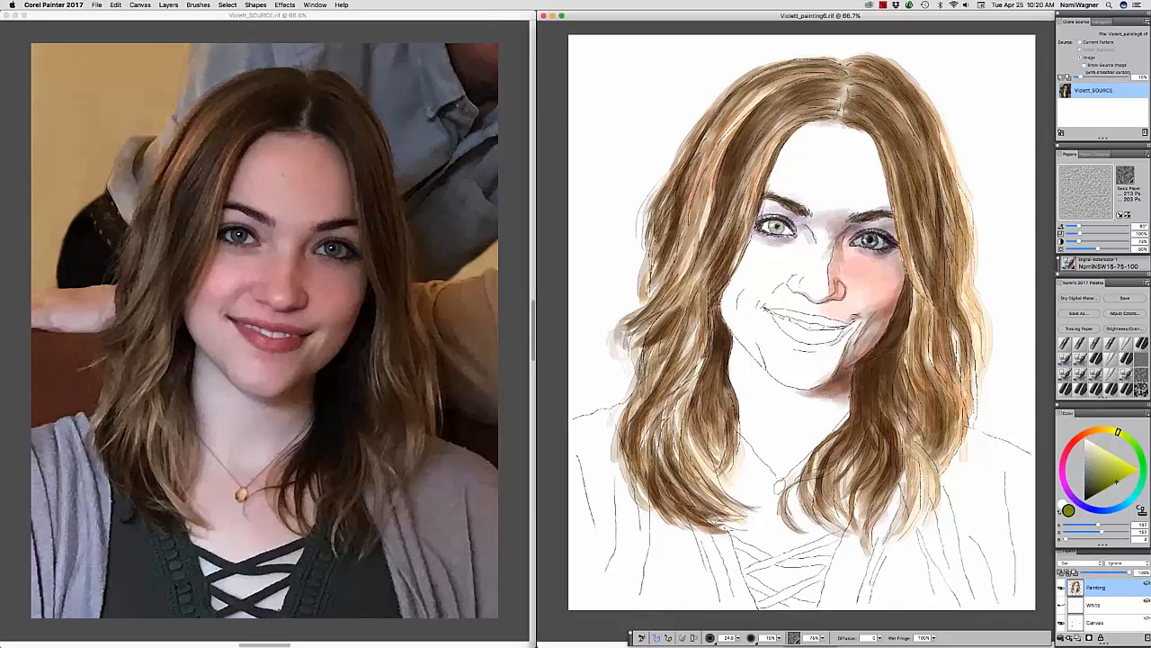
{"action": "left_click", "coordinate": [1076, 440]}
{"action": "left_click_drag", "start_coordinate": [1090, 445], "coordinate": [1105, 447]}
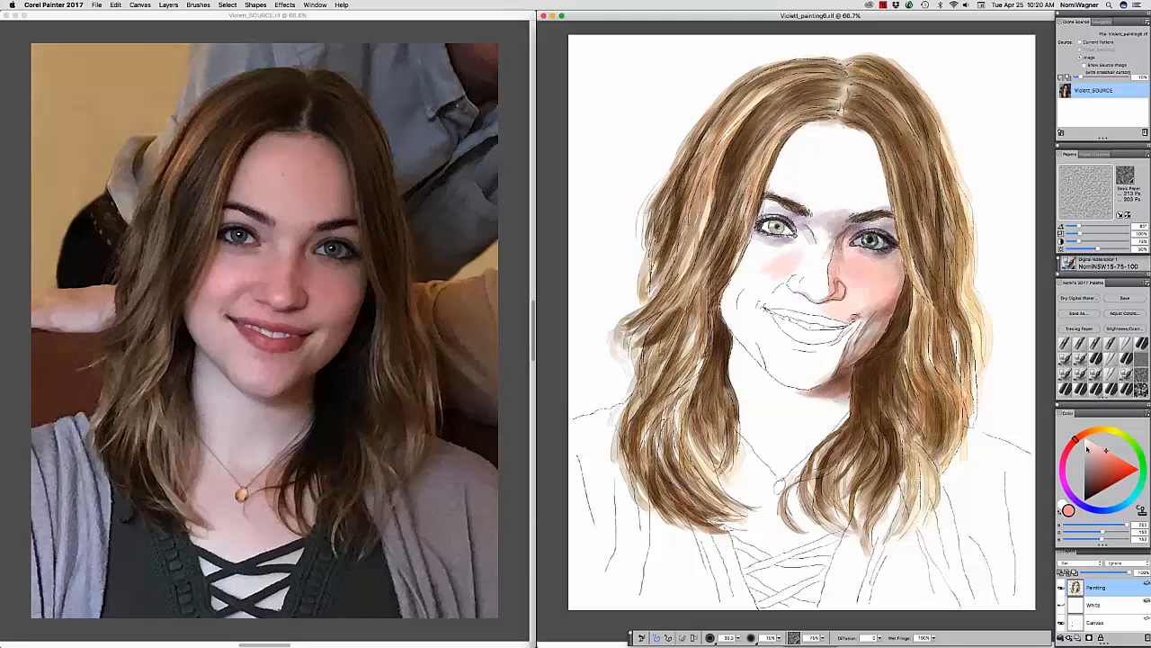
{"action": "left_click", "coordinate": [1101, 430]}
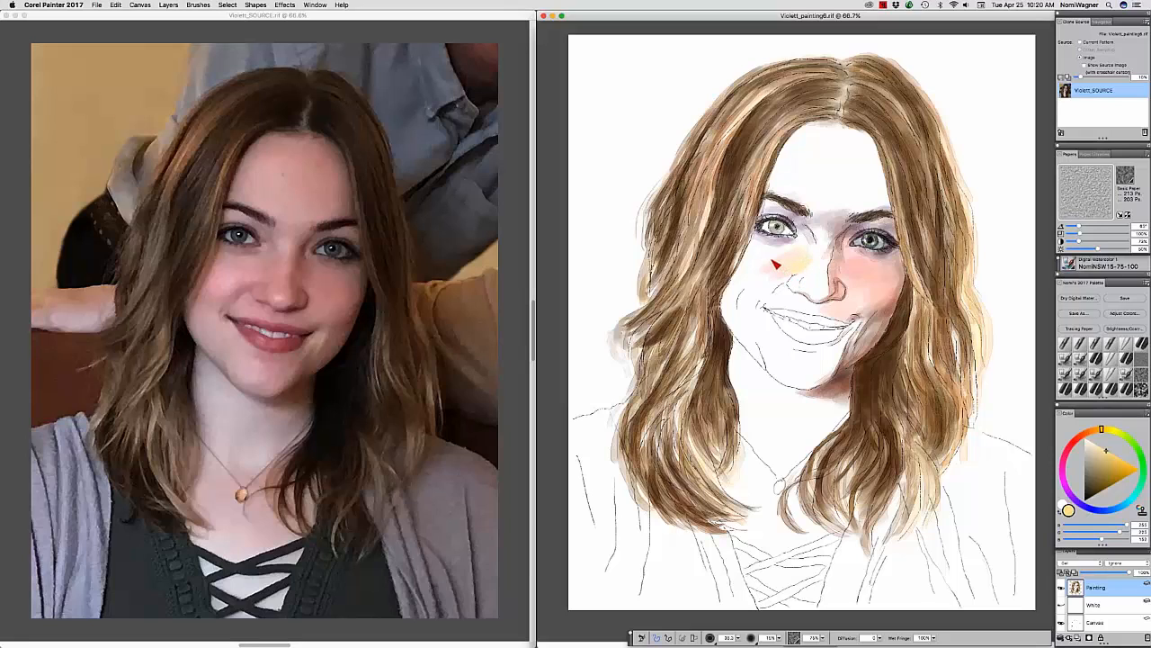
Strengthen the yellow cheek wash beside the nose at 150% zoom and soften its edge with N'sWFGentle Wet Eraser.
{"action": "left_click", "coordinate": [1081, 359]}
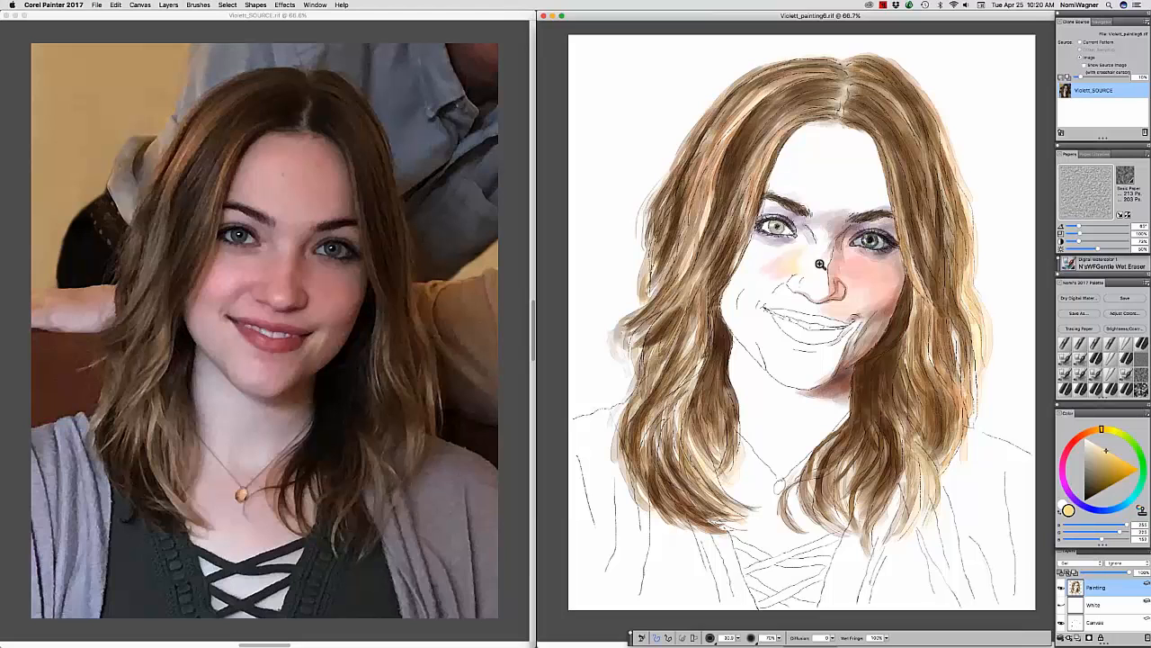
{"action": "scroll", "coordinate": [819, 264], "scroll_direction": "up", "scroll_amount": 1}
{"action": "scroll", "coordinate": [817, 260], "scroll_direction": "up", "scroll_amount": 1}
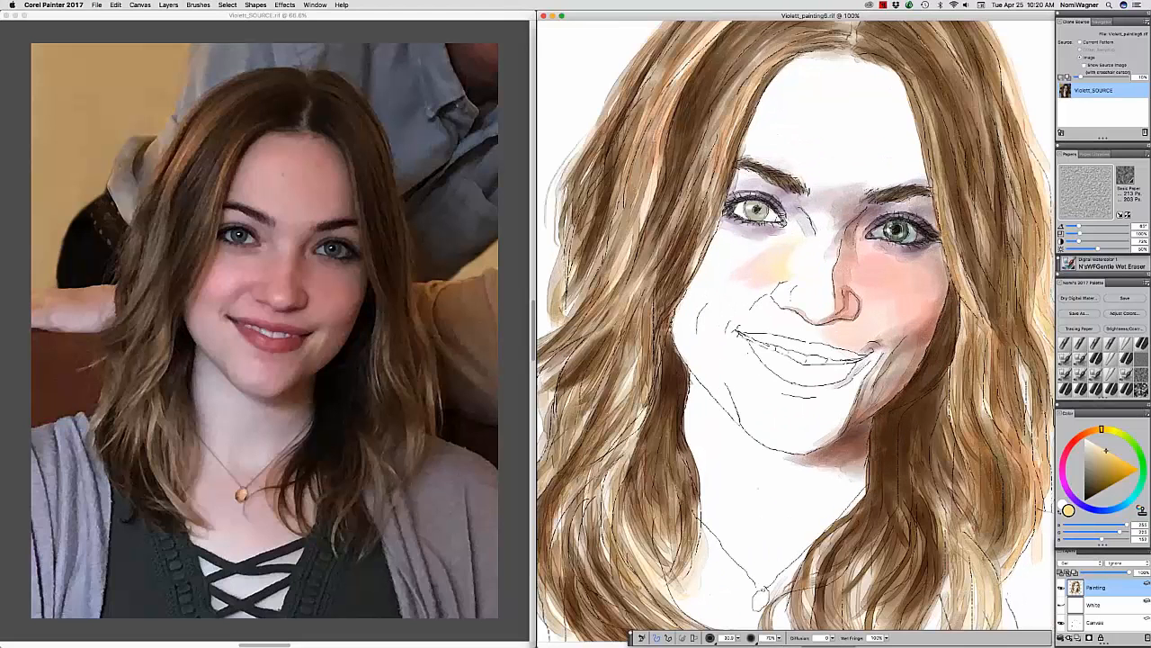
{"action": "scroll", "coordinate": [758, 270], "scroll_direction": "up", "scroll_amount": 1}
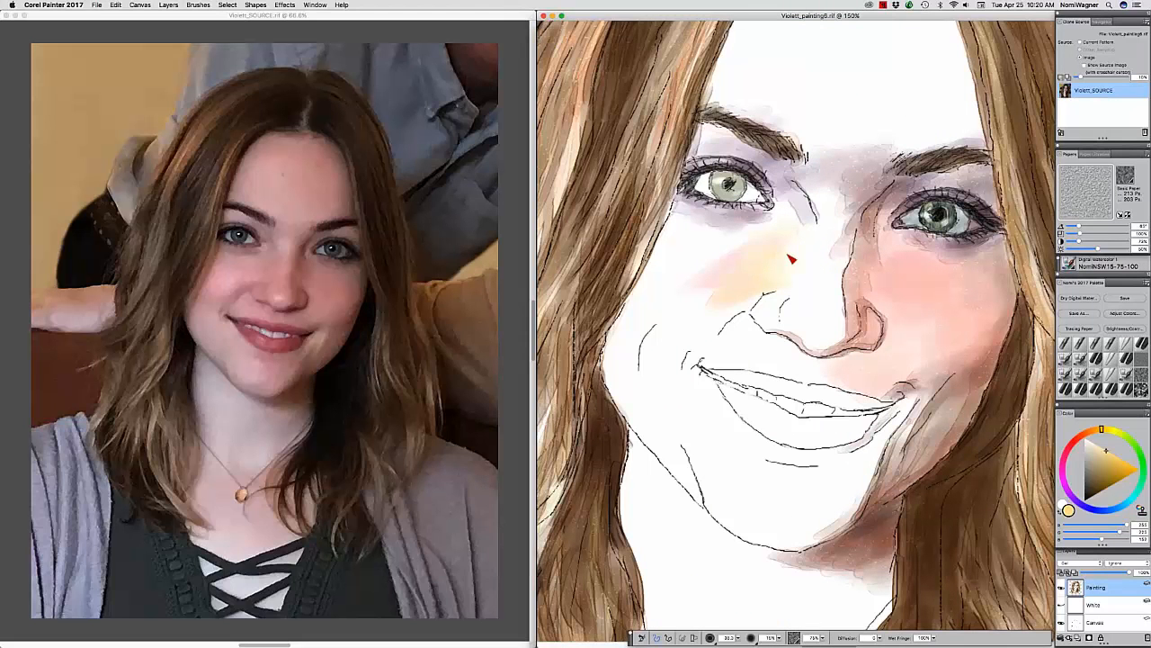
{"action": "left_click", "coordinate": [1096, 359]}
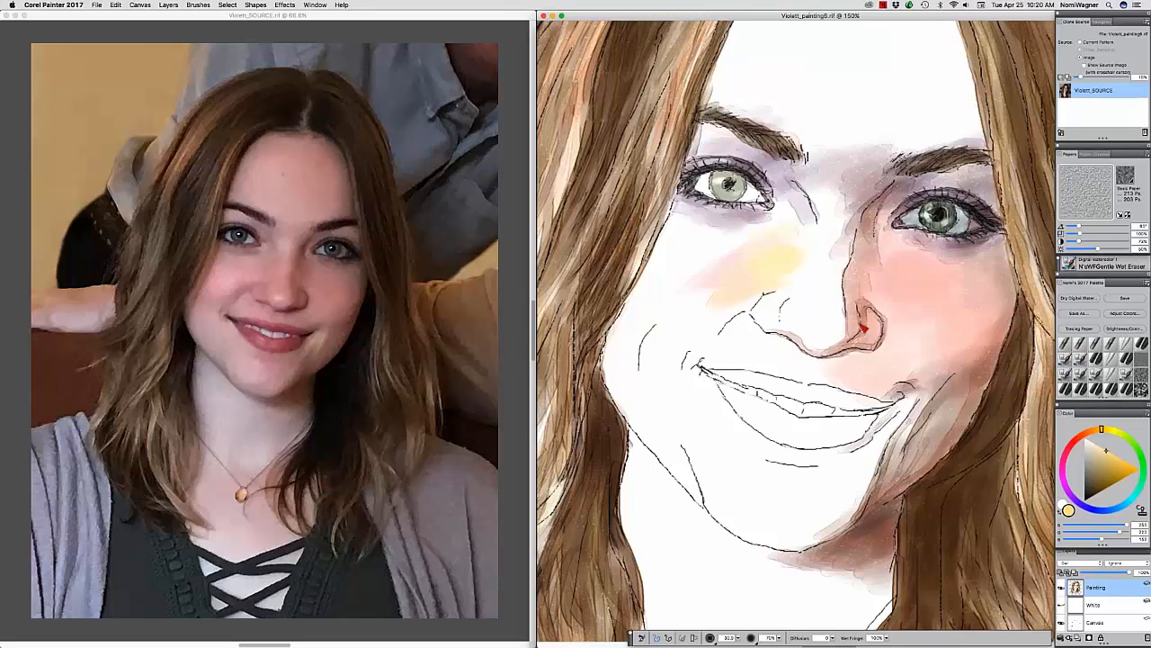
{"action": "left_click_drag", "start_coordinate": [787, 269], "coordinate": [791, 266]}
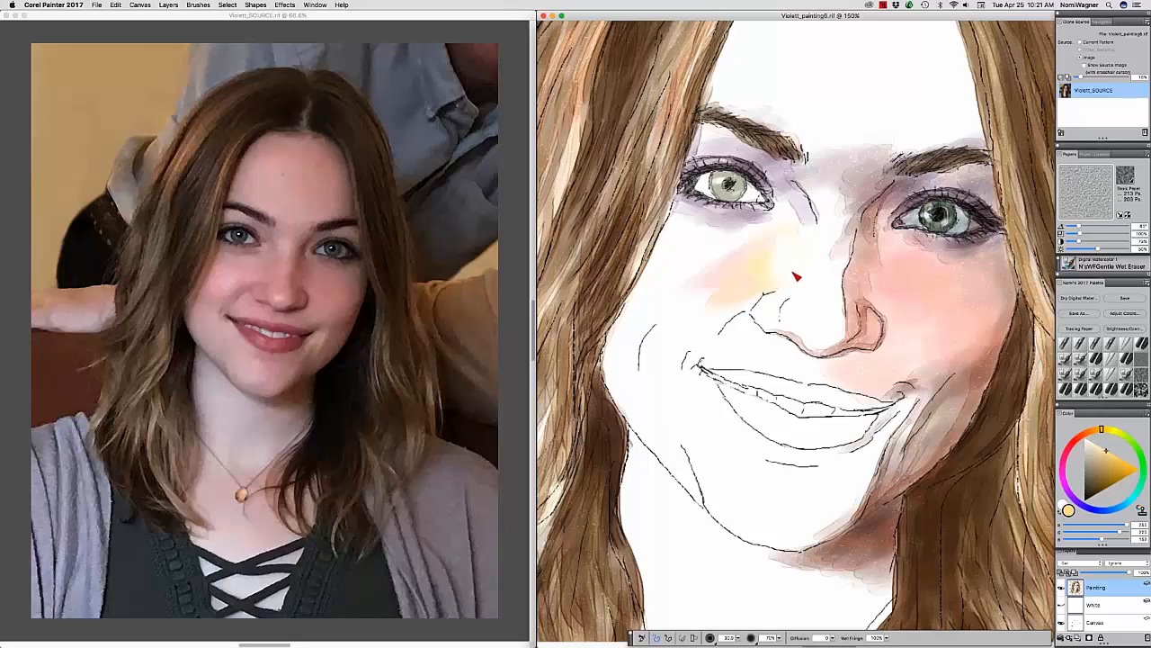
Glaze coral pink over the yellow cheek patch with NomiNSW15-75-100, and switch to N's 10% Eraser.
{"action": "left_click", "coordinate": [1079, 372]}
{"action": "left_click", "coordinate": [1076, 440]}
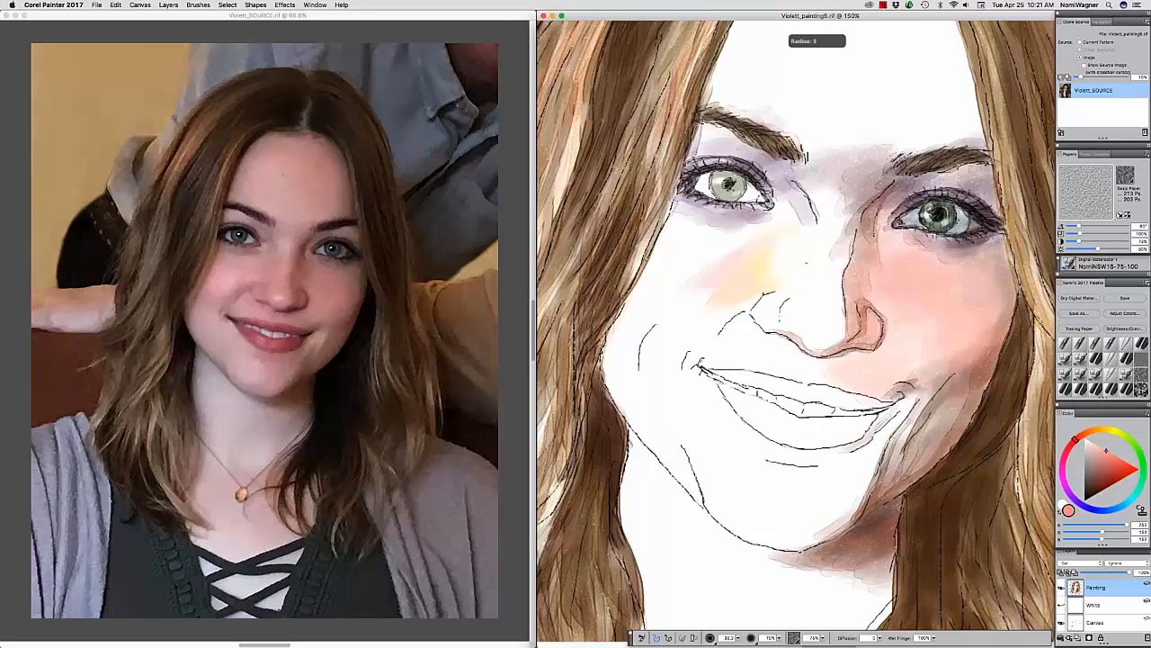
{"action": "left_click_drag", "start_coordinate": [805, 266], "coordinate": [777, 266]}
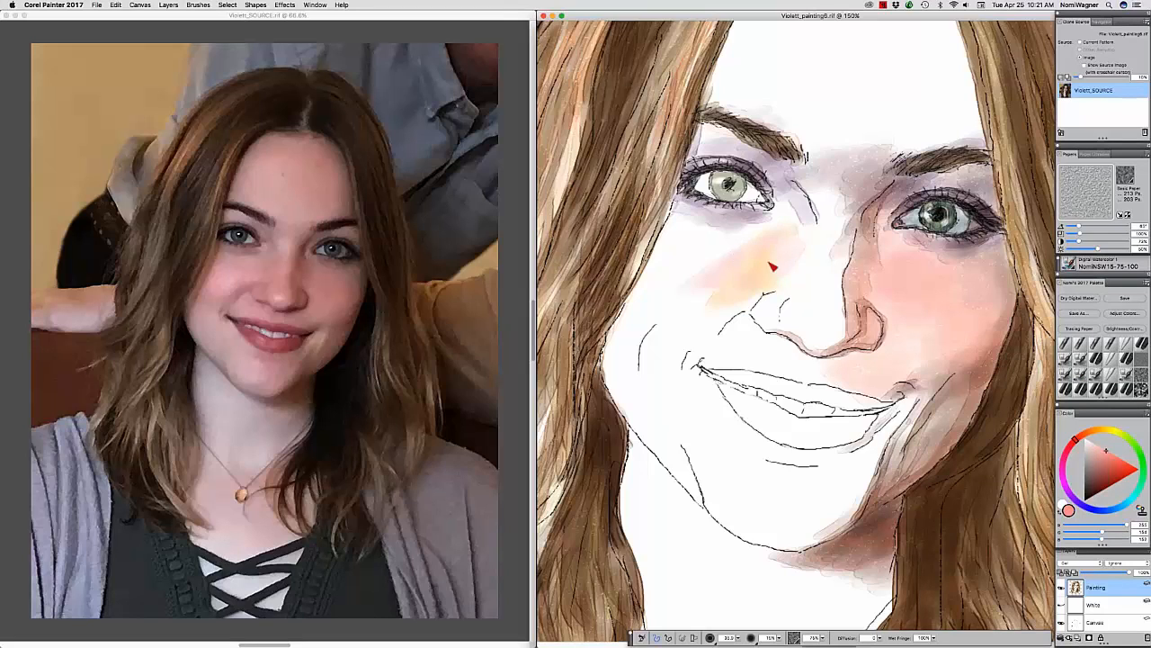
{"action": "left_click_drag", "start_coordinate": [789, 255], "coordinate": [770, 278]}
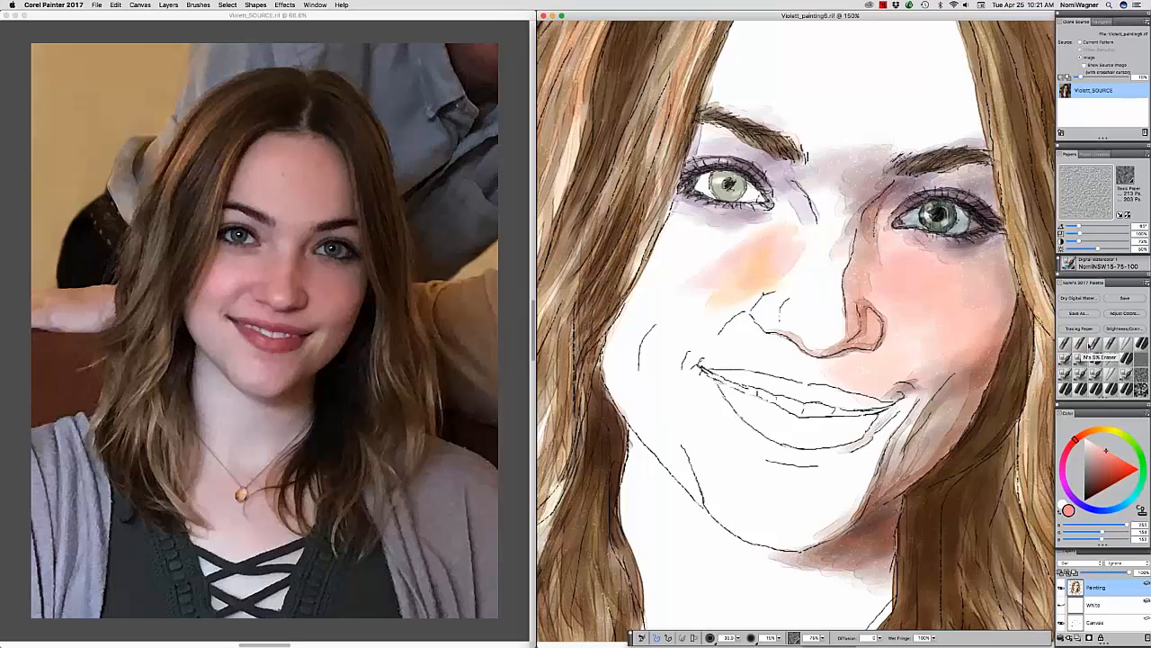
{"action": "left_click", "coordinate": [1096, 342]}
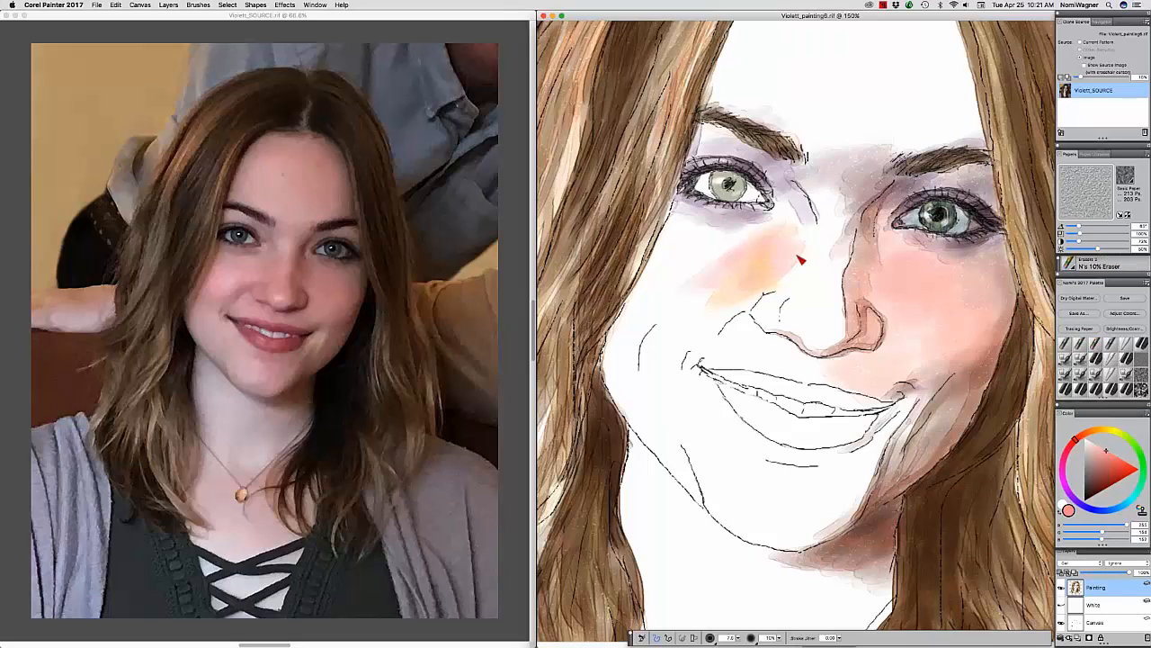
Fade and trim the edge of the coral-and-yellow cheek patch beside the nose with N's 10% Eraser and an enlarged N's100%Eraser.
{"action": "key", "text": "bracketright"}
{"action": "key", "text": "bracketright"}
{"action": "key", "text": "bracketright"}
{"action": "left_click", "coordinate": [1110, 343]}
{"action": "key", "text": "bracketright"}
{"action": "key", "text": "bracketright"}
{"action": "key", "text": "bracketright"}
{"action": "key", "text": "bracketright"}
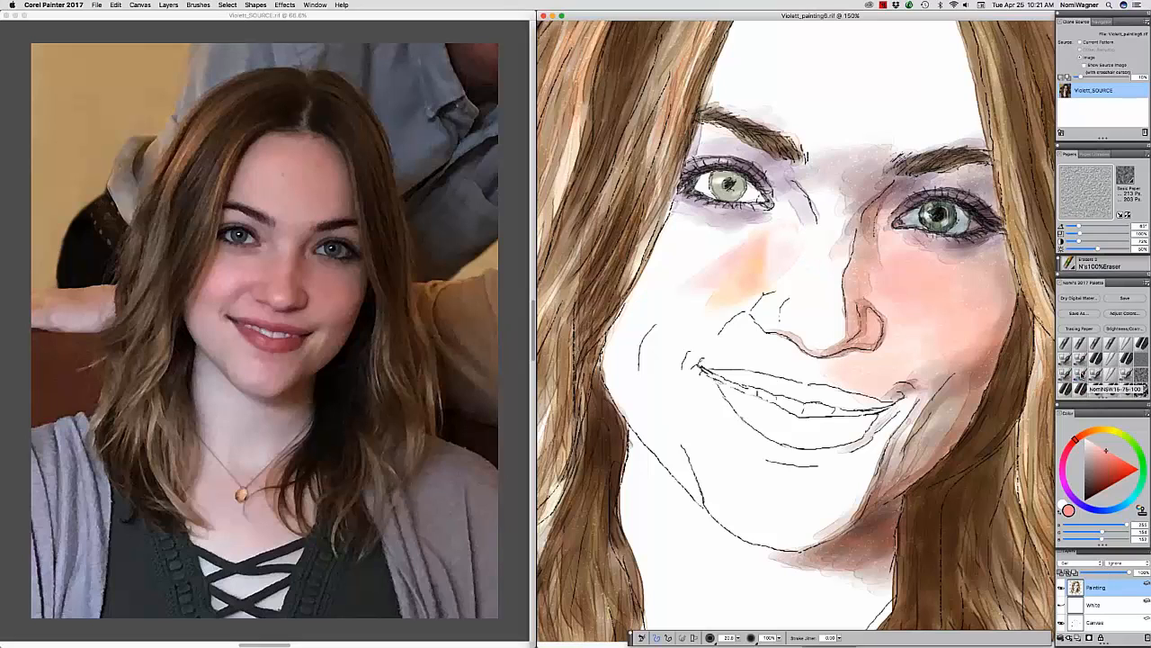
Paint a muted mauve shadow along the smile crease from the nostril to the mouth corner with NomiNSW15-75-100.
{"action": "left_click", "coordinate": [1082, 374]}
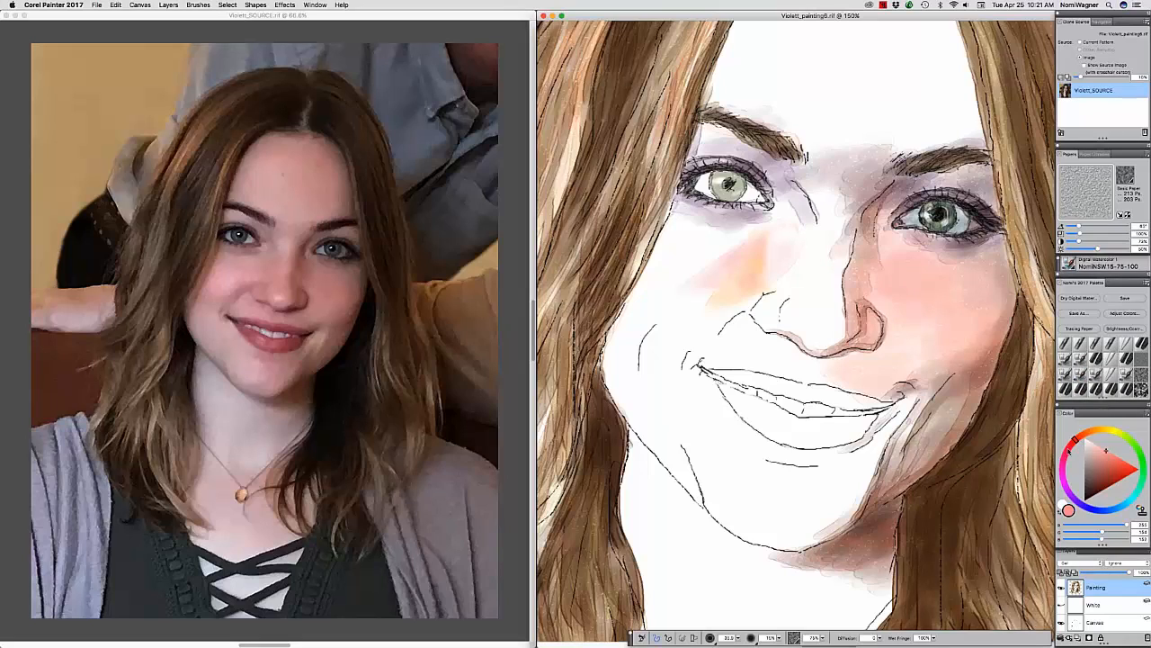
{"action": "left_click_drag", "start_coordinate": [1074, 440], "coordinate": [1067, 451]}
{"action": "left_click", "coordinate": [1094, 468]}
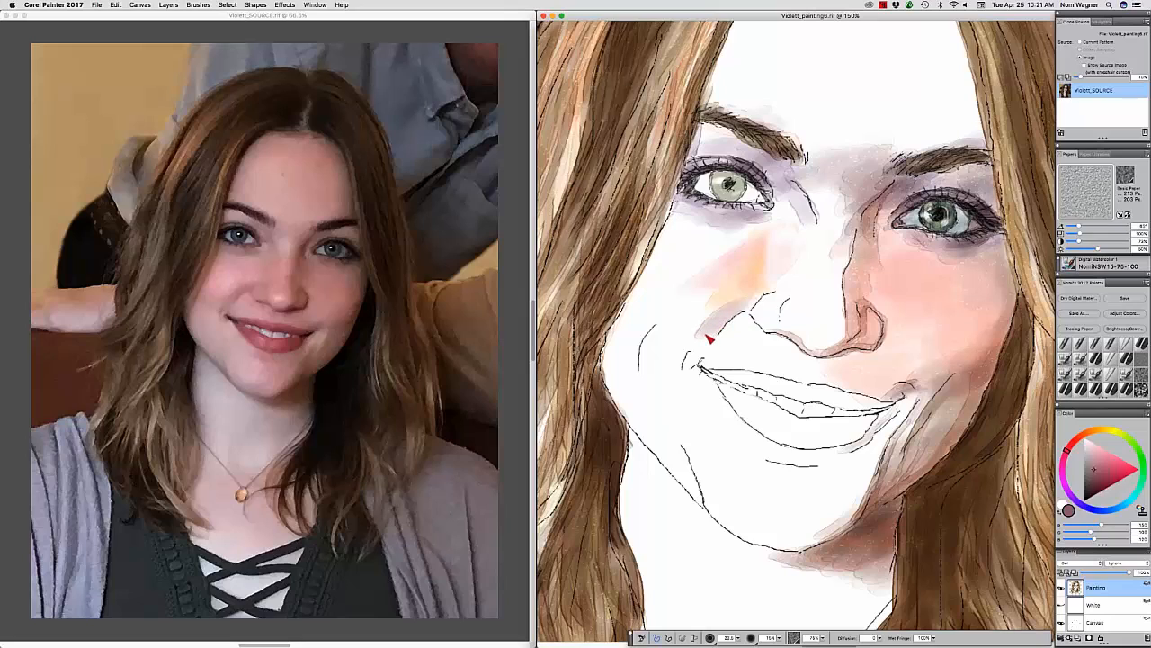
{"action": "left_click_drag", "start_coordinate": [710, 338], "coordinate": [696, 348]}
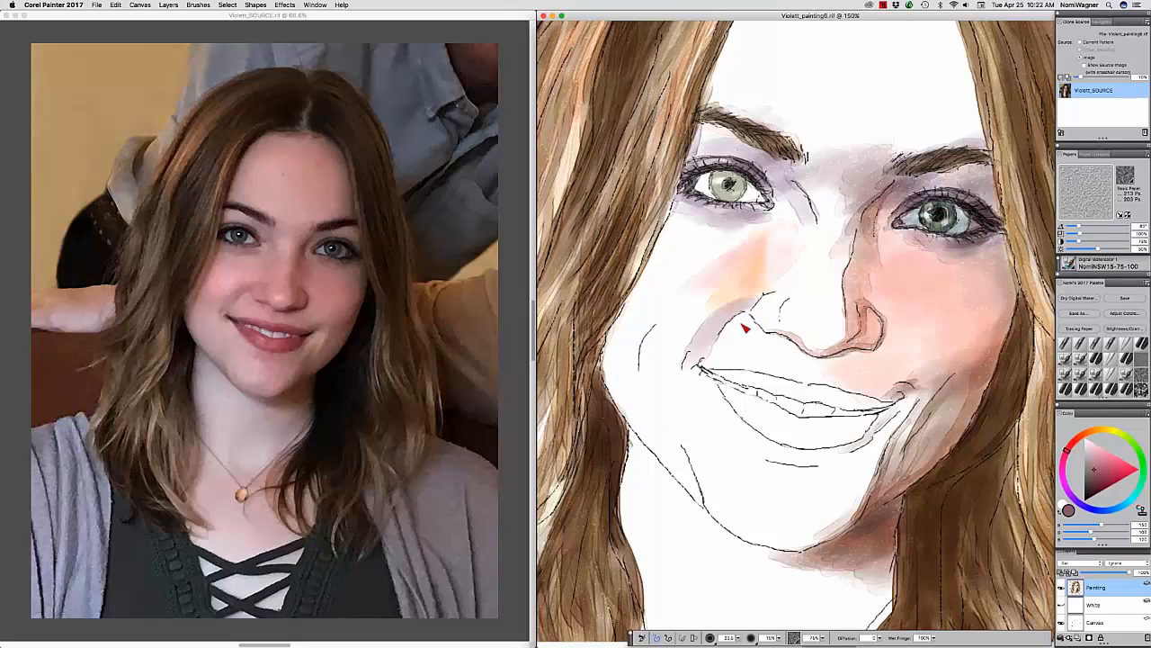
{"action": "key", "text": "super+plus"}
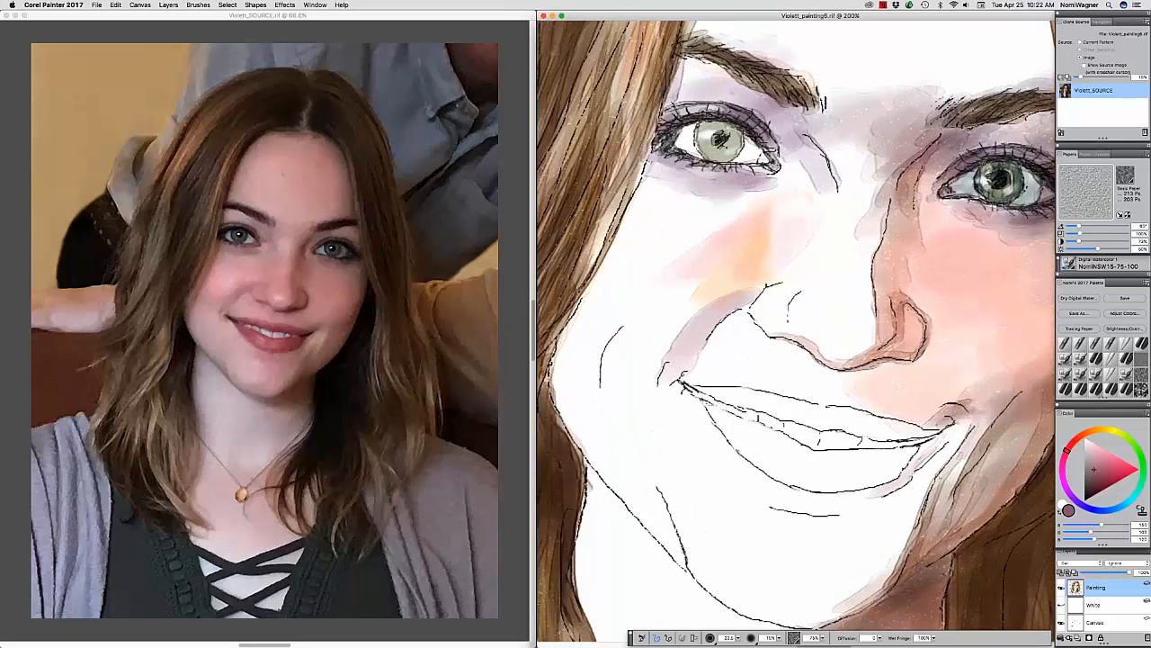
{"action": "key", "text": "super+plus"}
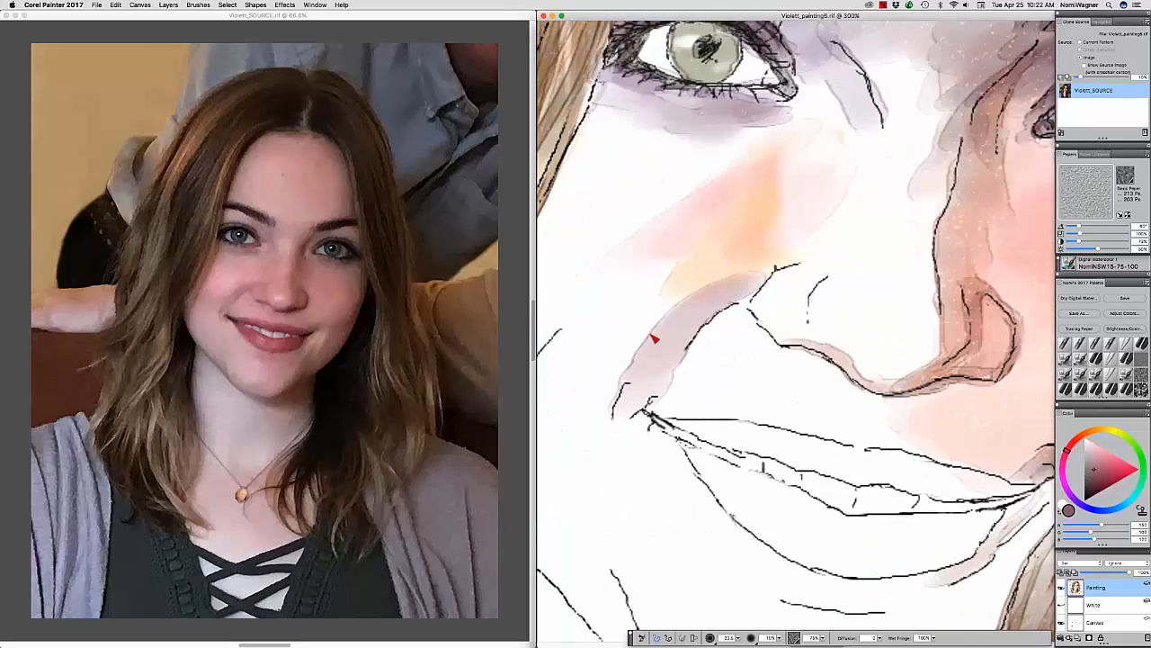
{"action": "left_click", "coordinate": [745, 323], "text": "alt"}
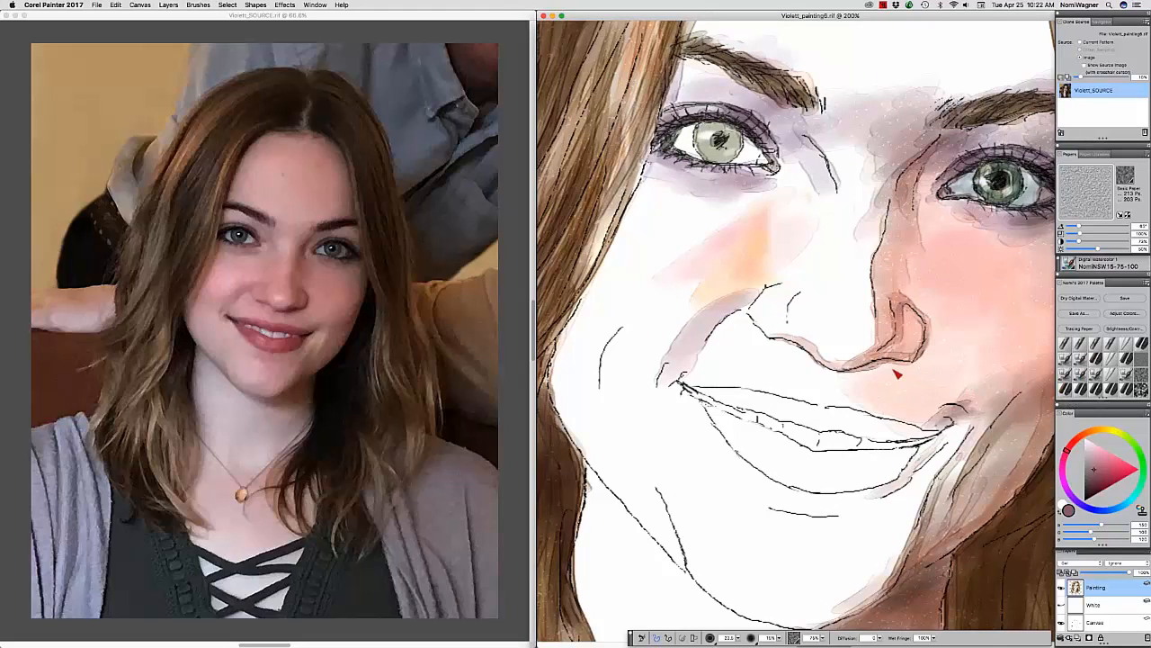
{"action": "left_click_drag", "start_coordinate": [719, 313], "coordinate": [697, 344]}
Blend the mauve crease and cheek washes with N'sSoft Blender Stump10 and Hot Press paper, hiding the sketch behind the White layer while blending.
{"action": "left_click", "coordinate": [1112, 374]}
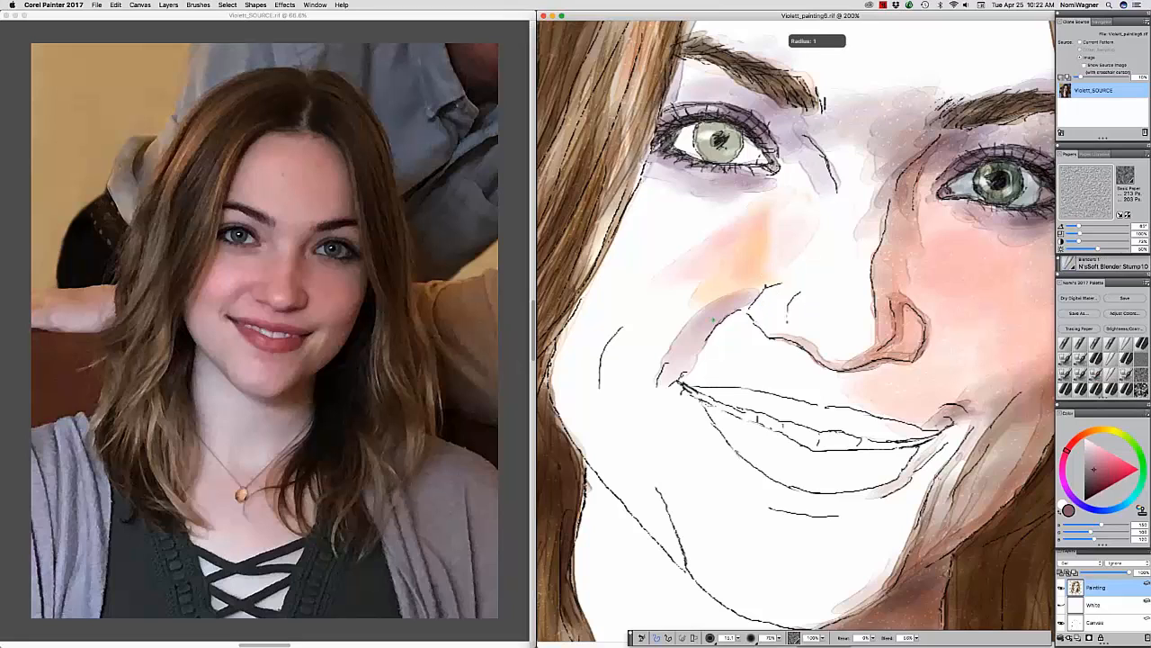
{"action": "mouse_move", "coordinate": [714, 321]}
{"action": "left_mouse_down"}
{"action": "mouse_move", "coordinate": [688, 345]}
{"action": "mouse_move", "coordinate": [698, 318]}
{"action": "mouse_move", "coordinate": [672, 360]}
{"action": "mouse_move", "coordinate": [738, 296]}
{"action": "left_mouse_up"}
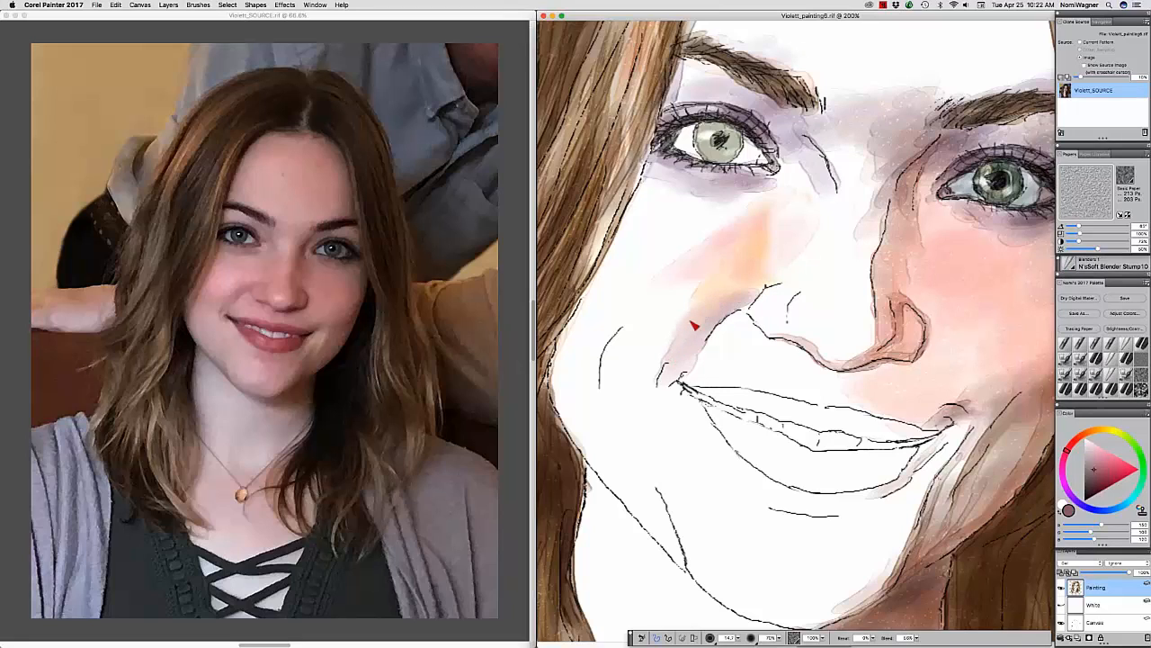
{"action": "left_click", "coordinate": [1062, 605]}
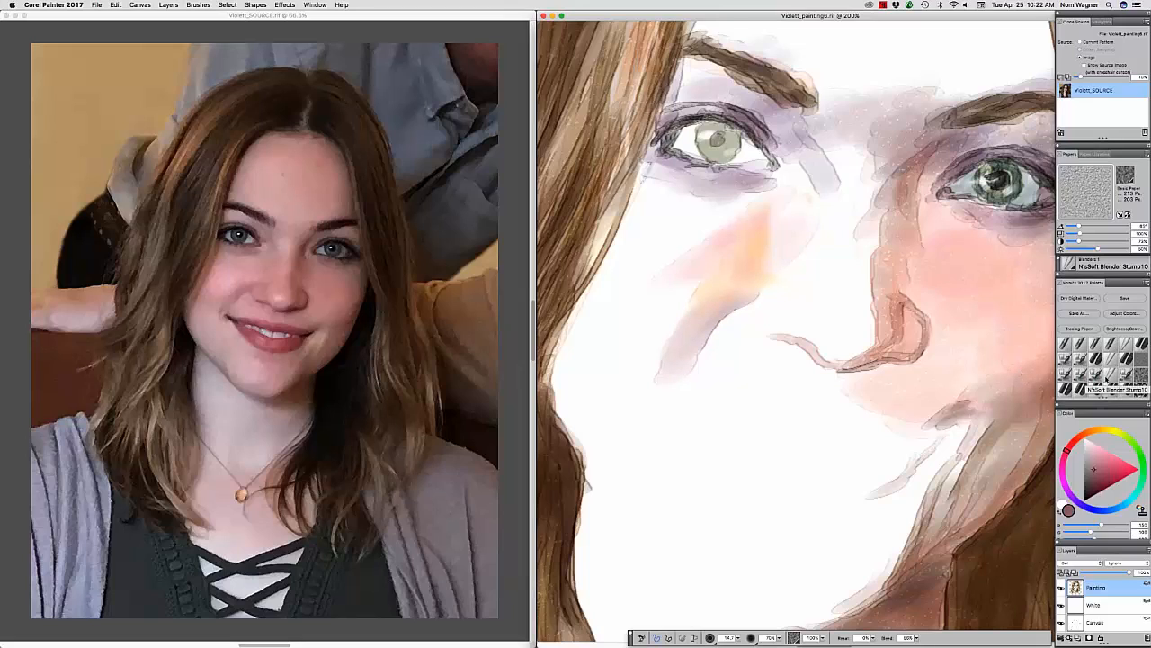
{"action": "left_click", "coordinate": [1107, 378]}
{"action": "left_click", "coordinate": [1141, 359]}
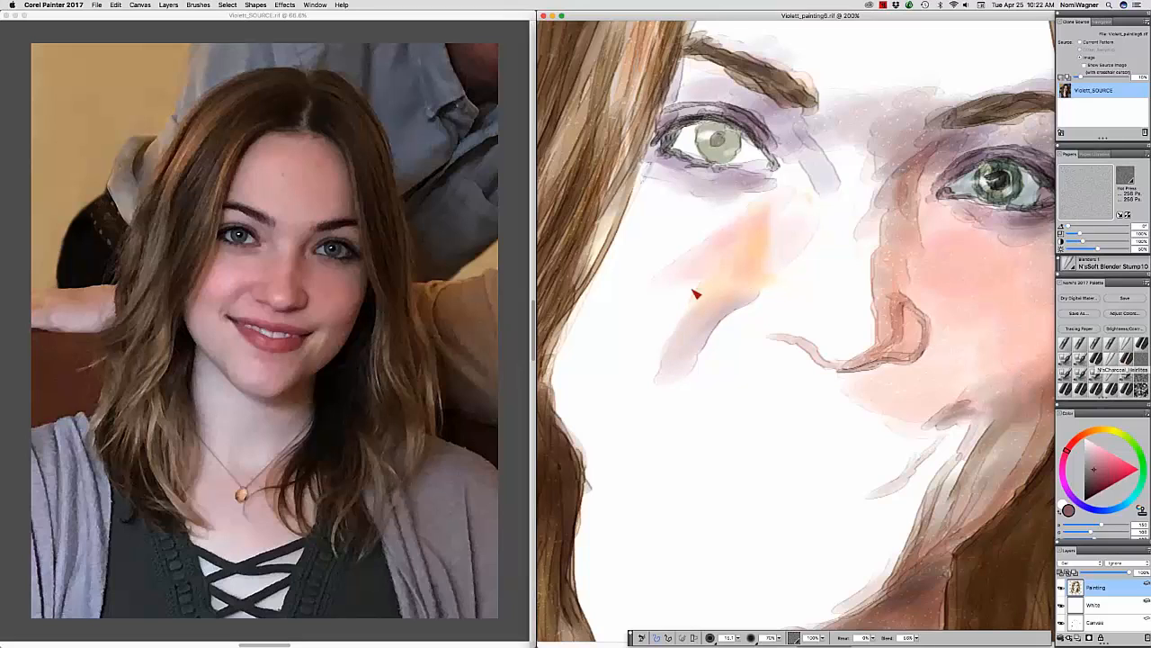
{"action": "left_click_drag", "start_coordinate": [692, 290], "coordinate": [705, 300]}
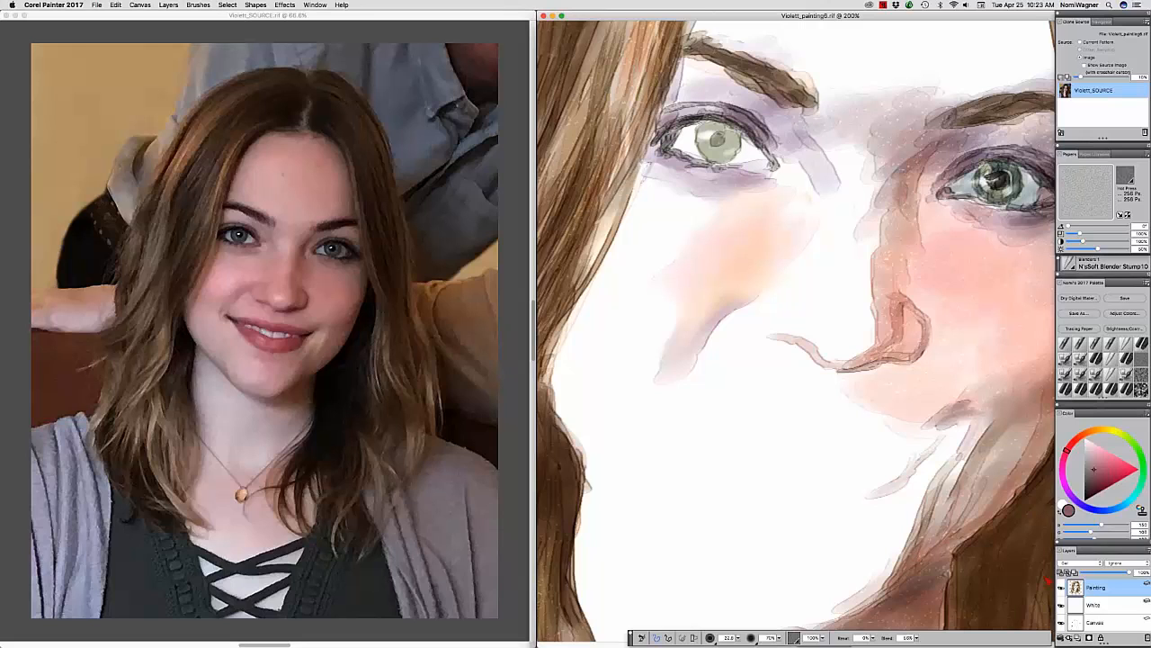
{"action": "left_click", "coordinate": [1063, 607]}
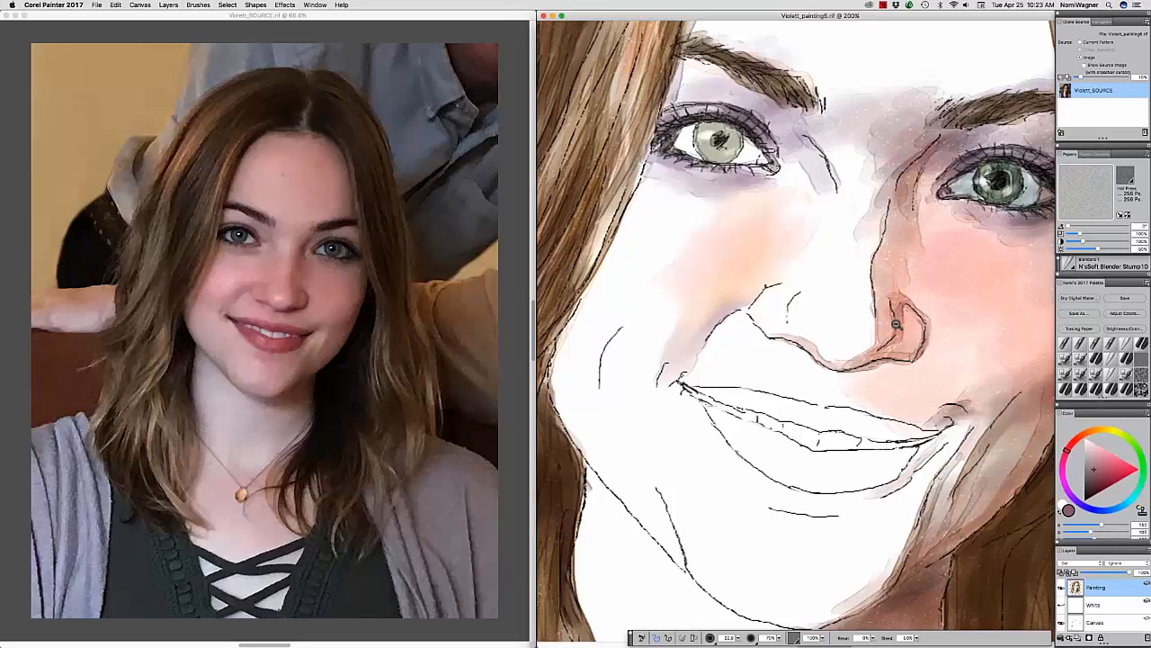
Paint coral and grey washes on the nostril and side of the nose with NomiNSW15-75-100, and soften them with N'sSoft Blender Stump10.
{"action": "scroll", "coordinate": [896, 324], "scroll_direction": "down", "scroll_amount": 1}
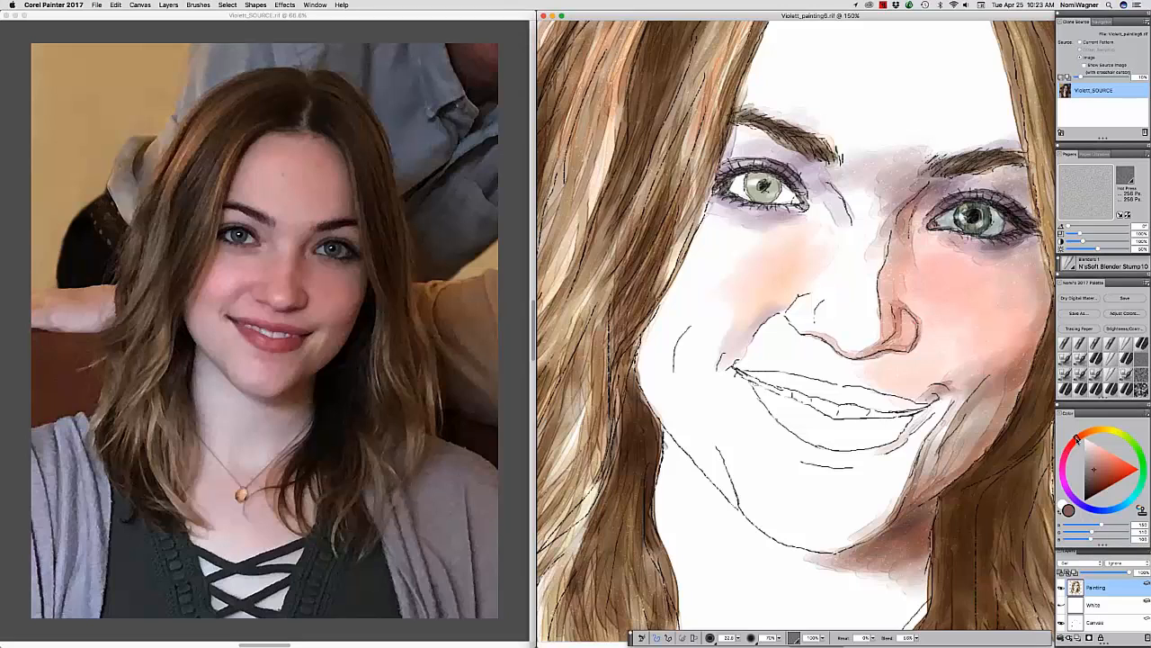
{"action": "left_click", "coordinate": [1101, 457]}
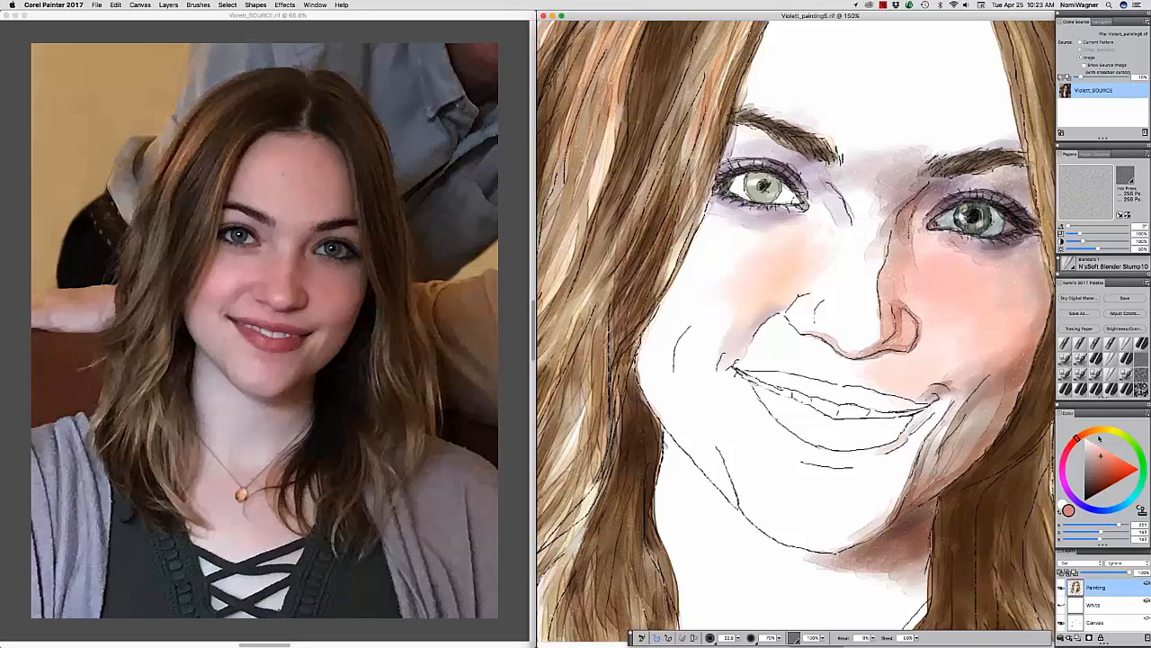
{"action": "left_click", "coordinate": [1083, 373]}
{"action": "mouse_move", "coordinate": [807, 309]}
{"action": "left_mouse_down"}
{"action": "mouse_move", "coordinate": [812, 301]}
{"action": "mouse_move", "coordinate": [796, 303]}
{"action": "mouse_move", "coordinate": [807, 323]}
{"action": "mouse_move", "coordinate": [817, 293]}
{"action": "mouse_move", "coordinate": [798, 305]}
{"action": "mouse_move", "coordinate": [808, 329]}
{"action": "mouse_move", "coordinate": [809, 306]}
{"action": "mouse_move", "coordinate": [826, 327]}
{"action": "left_mouse_up"}
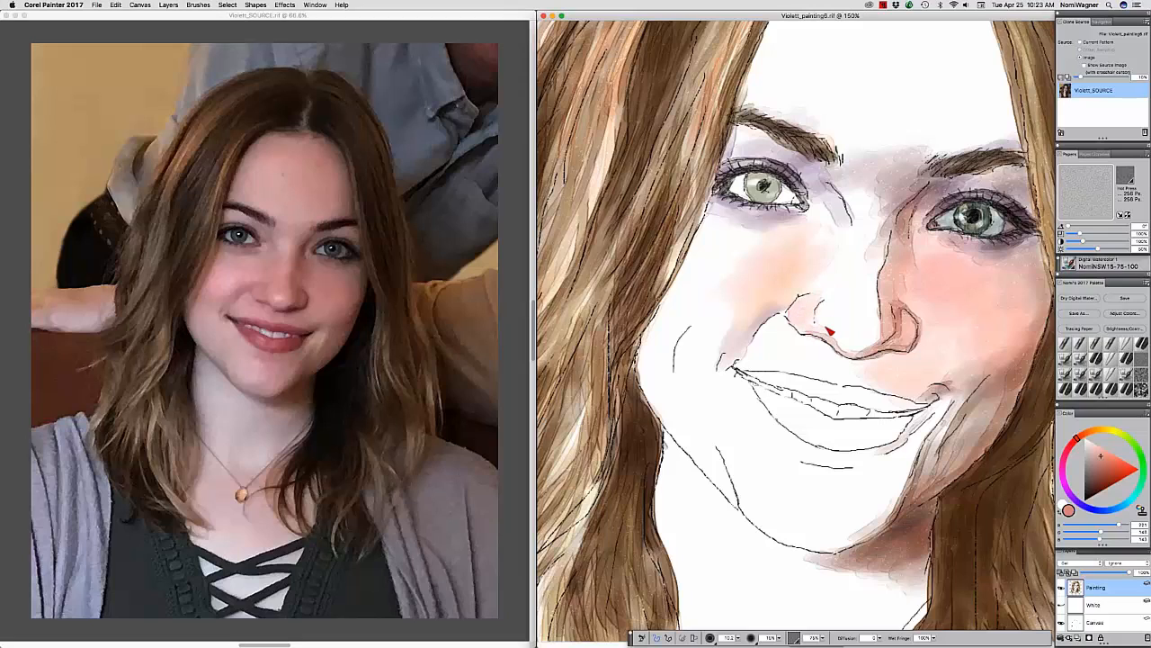
{"action": "left_click", "coordinate": [1090, 466]}
{"action": "mouse_move", "coordinate": [818, 308]}
{"action": "left_mouse_down"}
{"action": "mouse_move", "coordinate": [799, 310]}
{"action": "mouse_move", "coordinate": [816, 335]}
{"action": "left_mouse_up"}
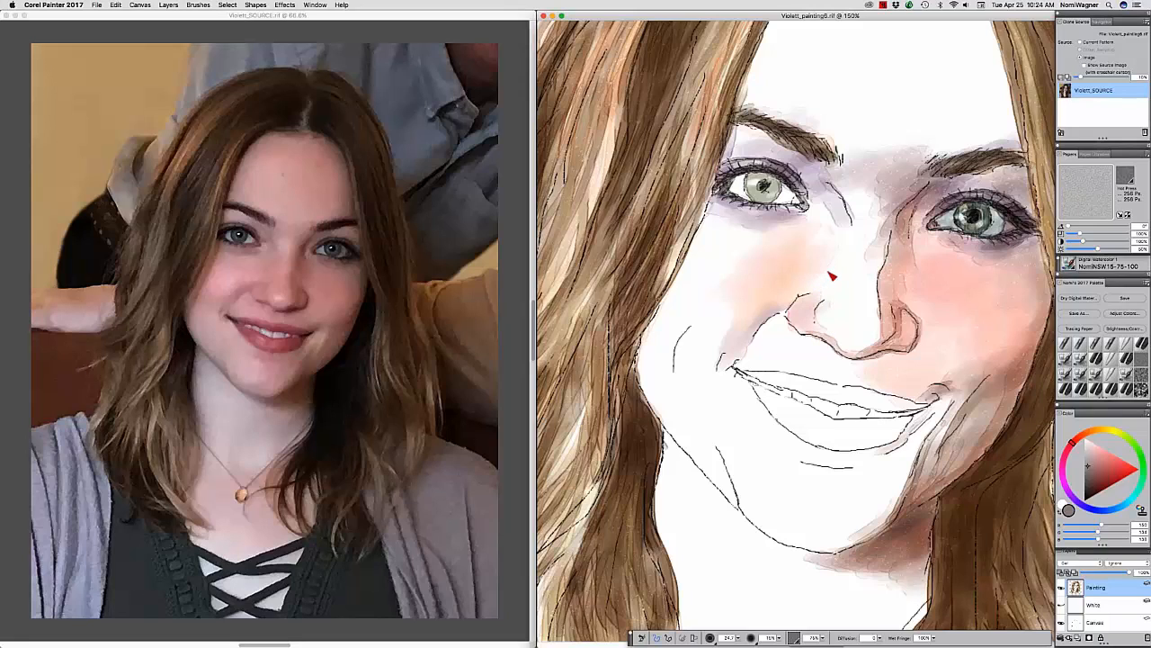
{"action": "mouse_move", "coordinate": [829, 272]}
{"action": "left_mouse_down"}
{"action": "mouse_move", "coordinate": [812, 300]}
{"action": "mouse_move", "coordinate": [832, 259]}
{"action": "mouse_move", "coordinate": [823, 284]}
{"action": "mouse_move", "coordinate": [816, 260]}
{"action": "mouse_move", "coordinate": [785, 310]}
{"action": "mouse_move", "coordinate": [831, 287]}
{"action": "left_mouse_up"}
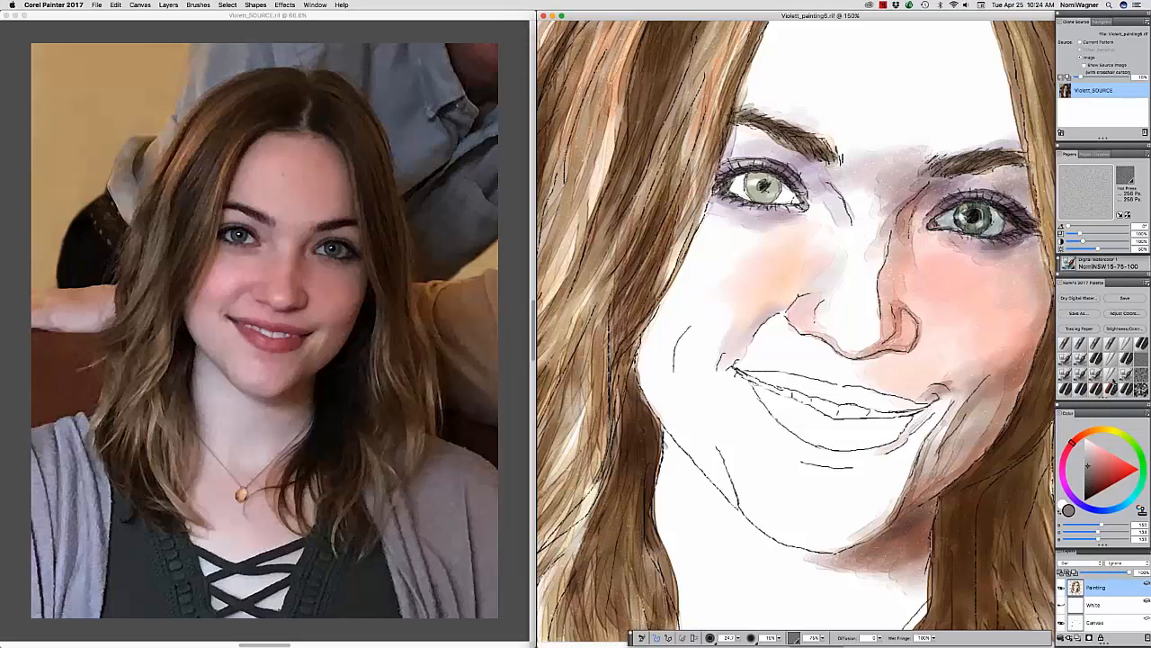
{"action": "left_click", "coordinate": [1114, 382]}
{"action": "mouse_move", "coordinate": [835, 283]}
{"action": "left_mouse_down"}
{"action": "mouse_move", "coordinate": [854, 254]}
{"action": "mouse_move", "coordinate": [832, 300]}
{"action": "mouse_move", "coordinate": [827, 266]}
{"action": "mouse_move", "coordinate": [816, 279]}
{"action": "mouse_move", "coordinate": [820, 263]}
{"action": "mouse_move", "coordinate": [807, 270]}
{"action": "mouse_move", "coordinate": [820, 318]}
{"action": "mouse_move", "coordinate": [828, 294]}
{"action": "mouse_move", "coordinate": [826, 326]}
{"action": "mouse_move", "coordinate": [844, 329]}
{"action": "mouse_move", "coordinate": [845, 290]}
{"action": "mouse_move", "coordinate": [869, 314]}
{"action": "left_mouse_up"}
Paint coral along the underside of the nose and define both nostril edges with fine grey-brown NomiNSW15-75-100 strokes.
{"action": "left_click", "coordinate": [1098, 455]}
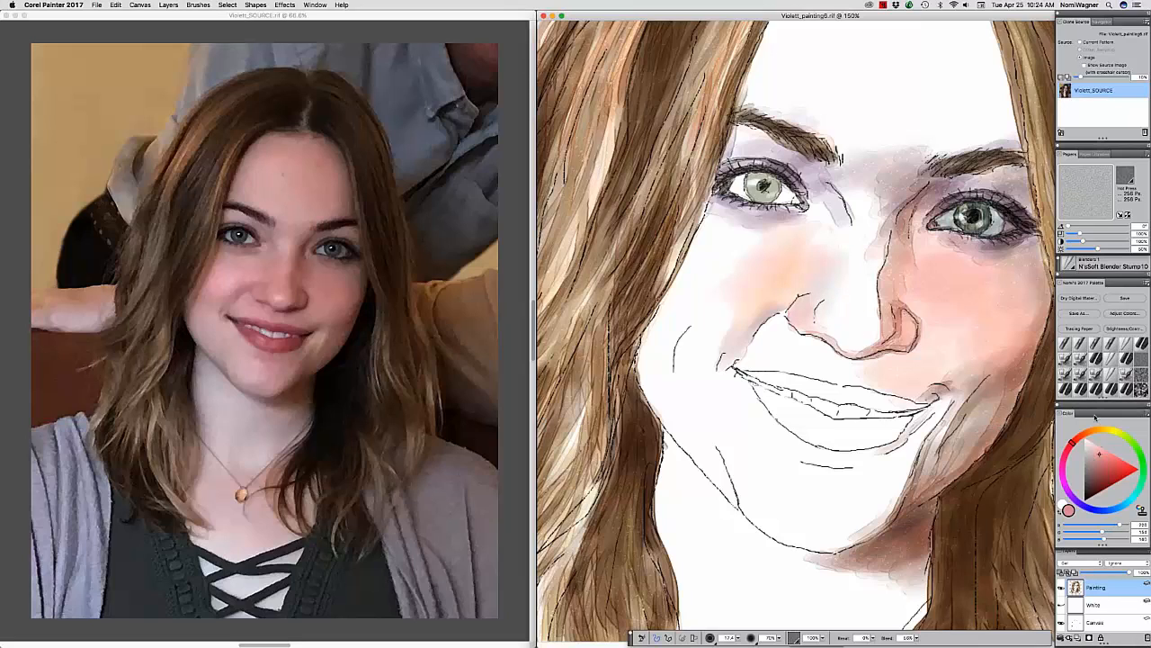
{"action": "left_click", "coordinate": [1109, 379]}
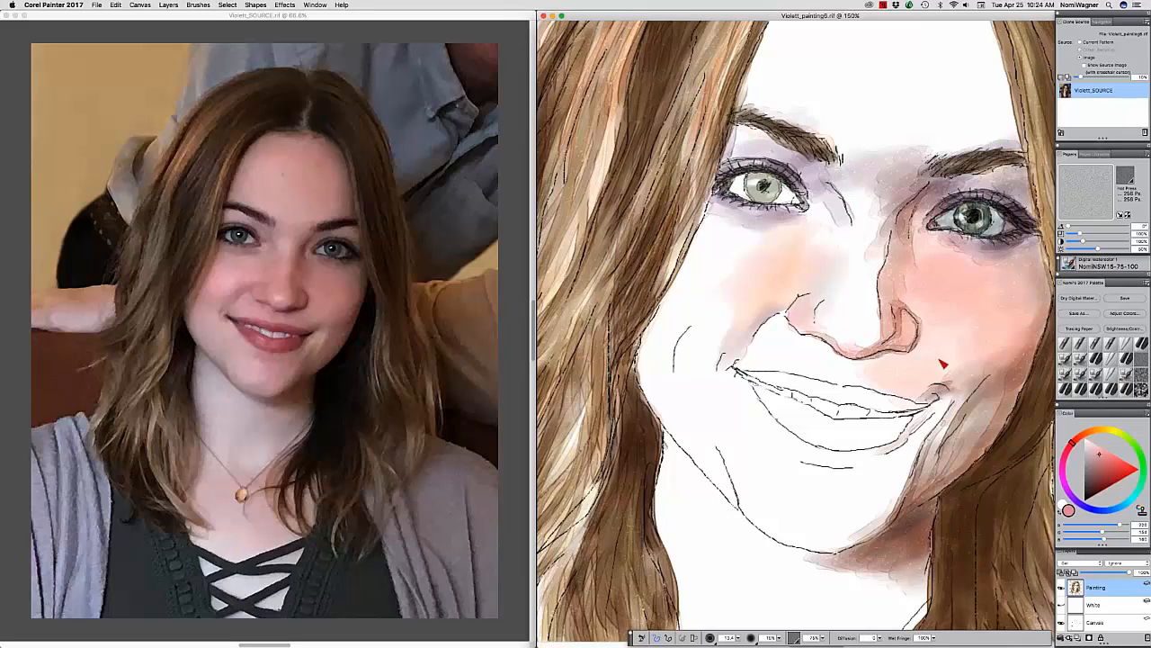
{"action": "left_click", "coordinate": [1090, 468]}
{"action": "key", "text": "bracketleft"}
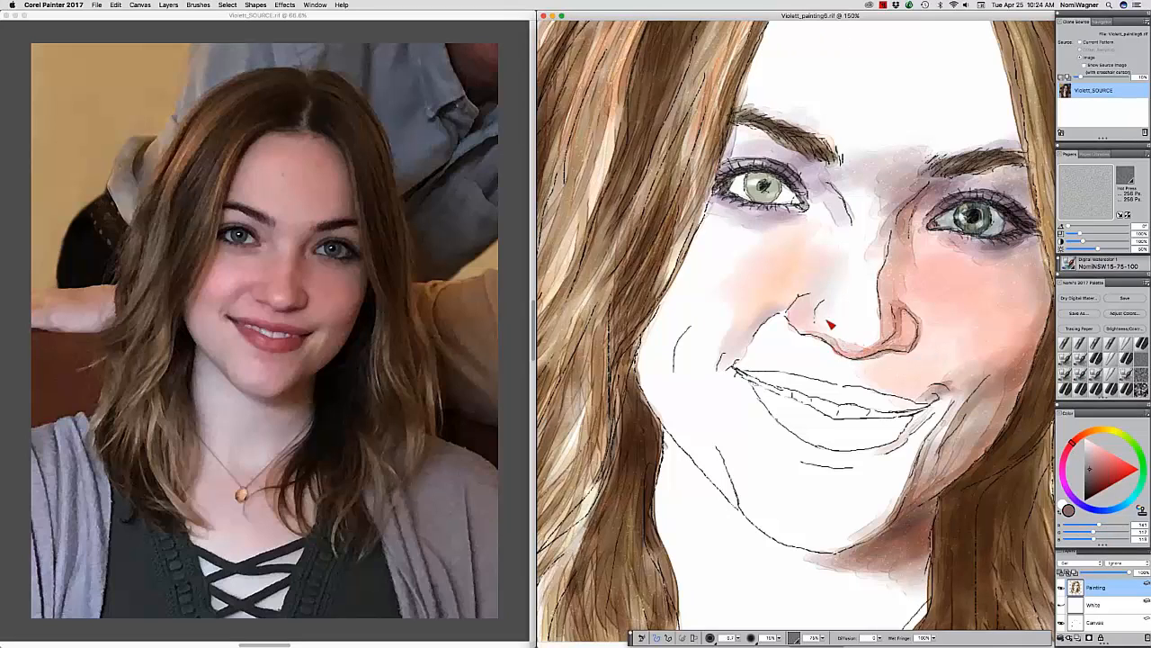
{"action": "left_click_drag", "start_coordinate": [817, 312], "coordinate": [826, 329]}
{"action": "mouse_move", "coordinate": [897, 296]}
{"action": "left_mouse_down"}
{"action": "mouse_move", "coordinate": [893, 347]}
{"action": "mouse_move", "coordinate": [891, 303]}
{"action": "mouse_move", "coordinate": [892, 331]}
{"action": "mouse_move", "coordinate": [879, 346]}
{"action": "mouse_move", "coordinate": [891, 308]}
{"action": "mouse_move", "coordinate": [872, 351]}
{"action": "mouse_move", "coordinate": [897, 336]}
{"action": "mouse_move", "coordinate": [885, 357]}
{"action": "mouse_move", "coordinate": [916, 355]}
{"action": "mouse_move", "coordinate": [902, 308]}
{"action": "mouse_move", "coordinate": [917, 319]}
{"action": "mouse_move", "coordinate": [926, 364]}
{"action": "left_mouse_up"}
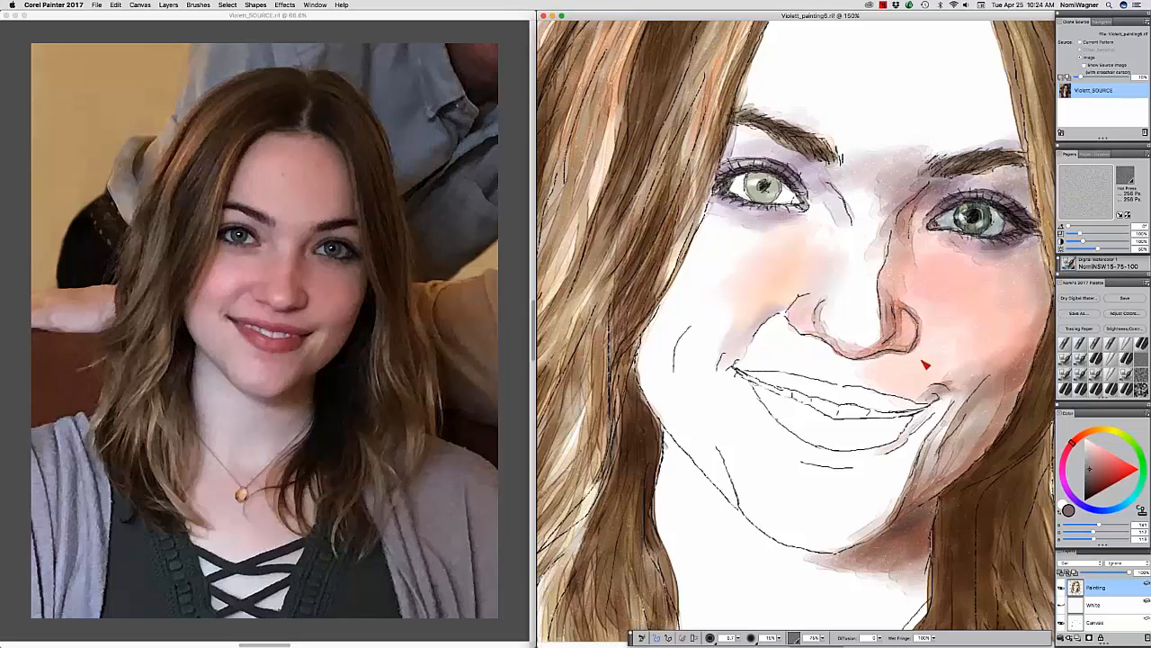
Cover the sketch with the White layer and blend the nose contour lines on the Painting layer with N'sSoft Blender Stump10.
{"action": "left_click", "coordinate": [1063, 606]}
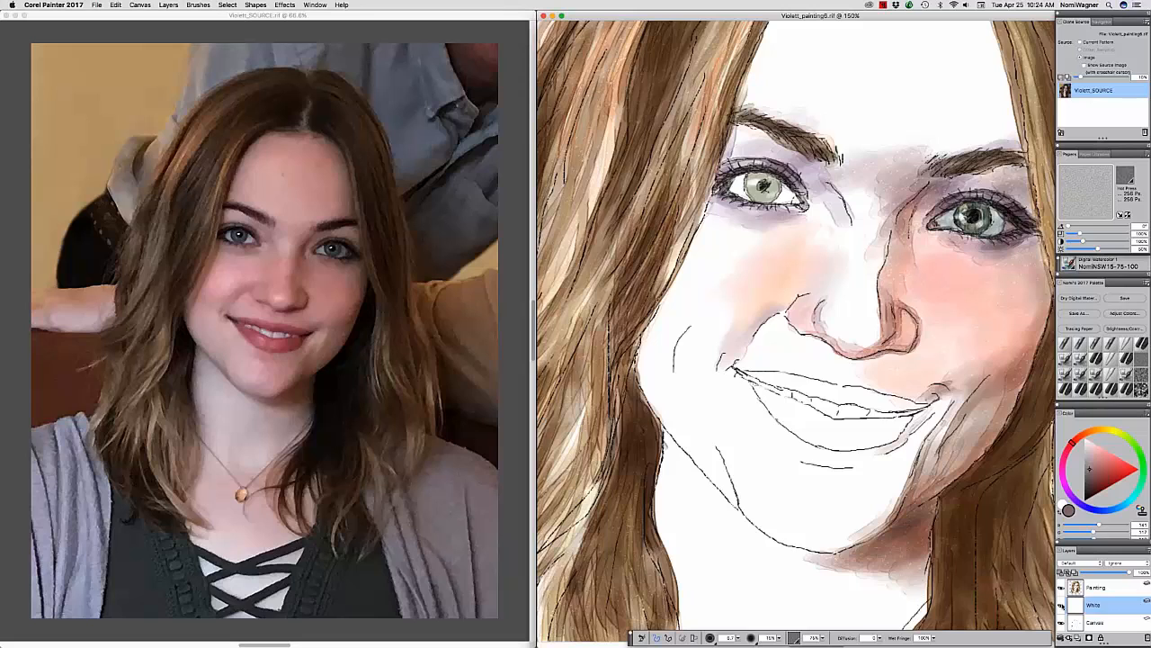
{"action": "left_click", "coordinate": [1062, 607]}
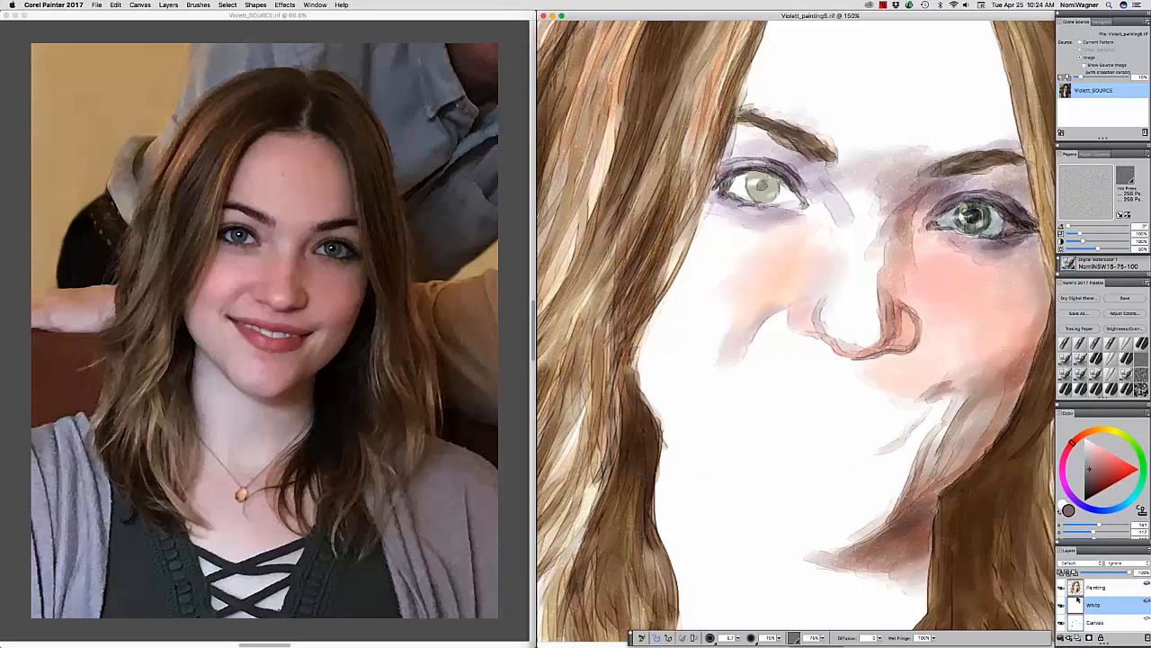
{"action": "left_click", "coordinate": [1101, 588]}
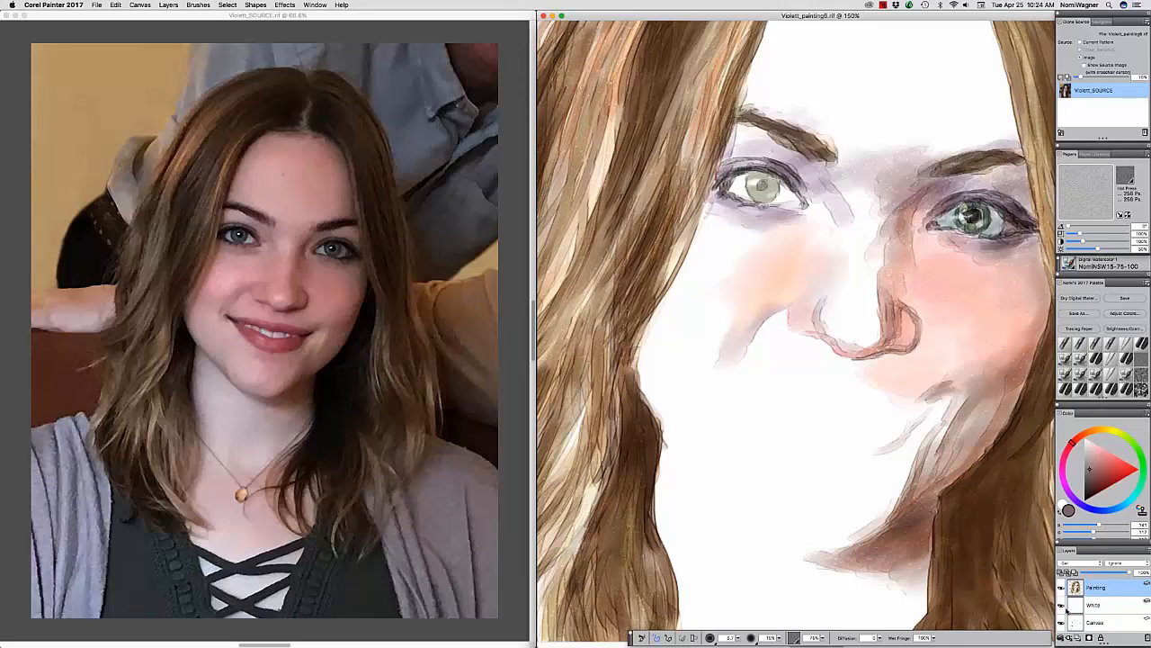
{"action": "left_click", "coordinate": [1105, 388]}
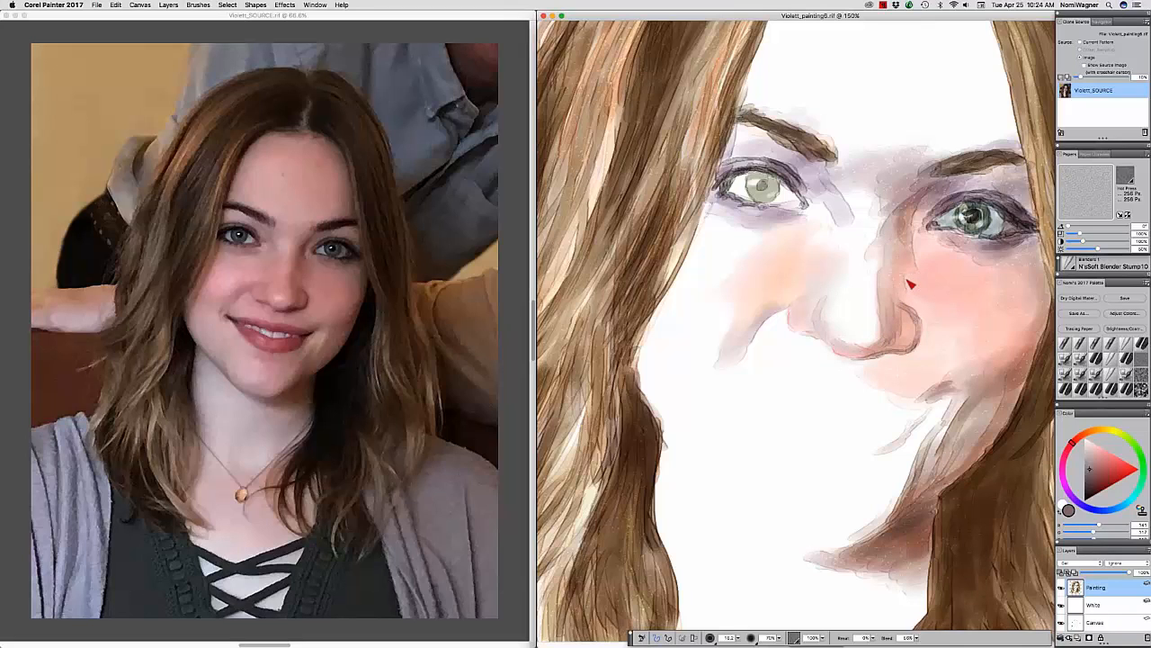
Shade the nose bridge beside the inner eye corner with a muted brown using NomiNSW15-75-100.
{"action": "left_click", "coordinate": [1113, 463]}
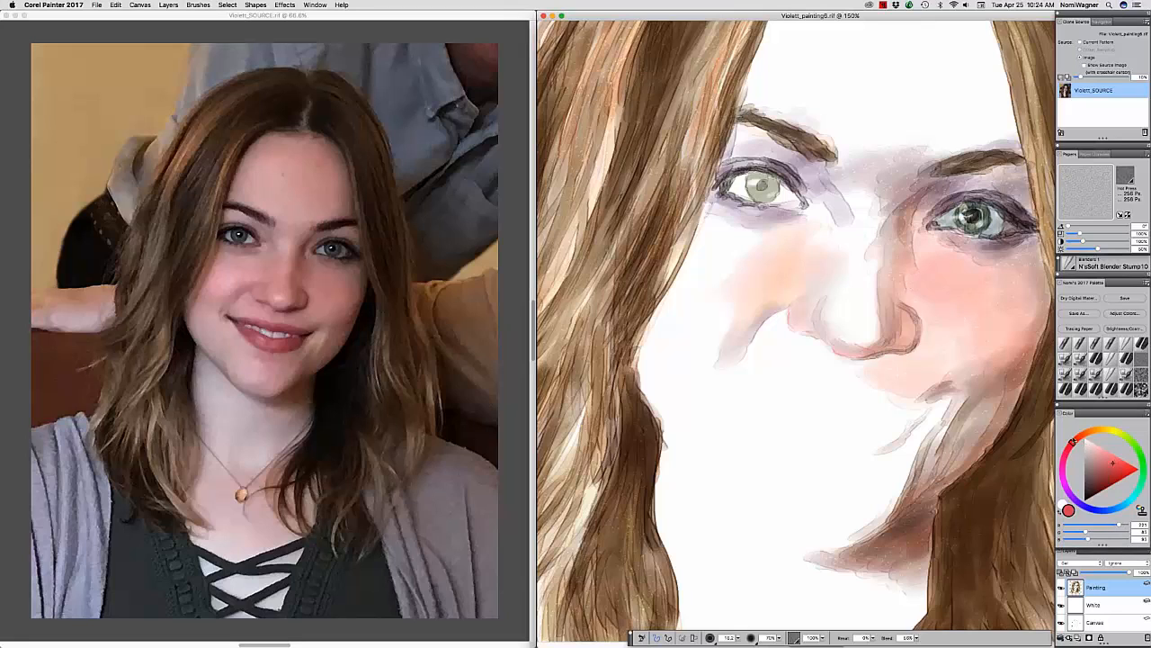
{"action": "left_click", "coordinate": [1077, 440]}
{"action": "left_click", "coordinate": [1092, 469]}
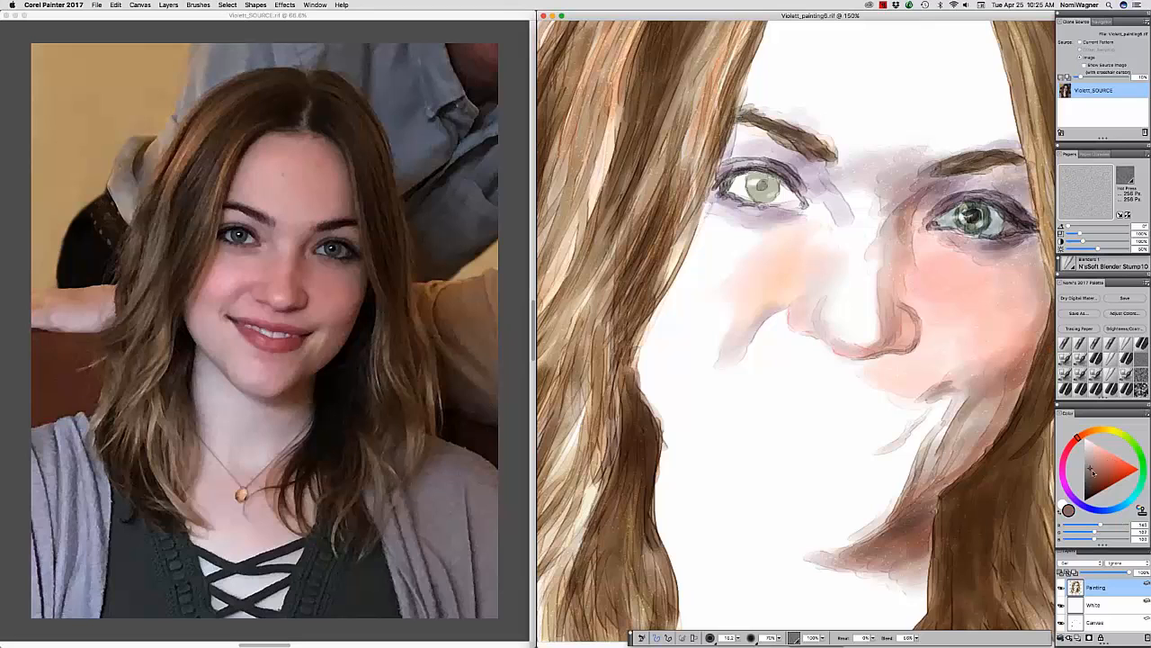
{"action": "left_click", "coordinate": [1081, 359]}
{"action": "mouse_move", "coordinate": [848, 260]}
{"action": "left_mouse_down"}
{"action": "mouse_move", "coordinate": [895, 291]}
{"action": "mouse_move", "coordinate": [897, 239]}
{"action": "mouse_move", "coordinate": [895, 306]}
{"action": "mouse_move", "coordinate": [915, 202]}
{"action": "left_mouse_up"}
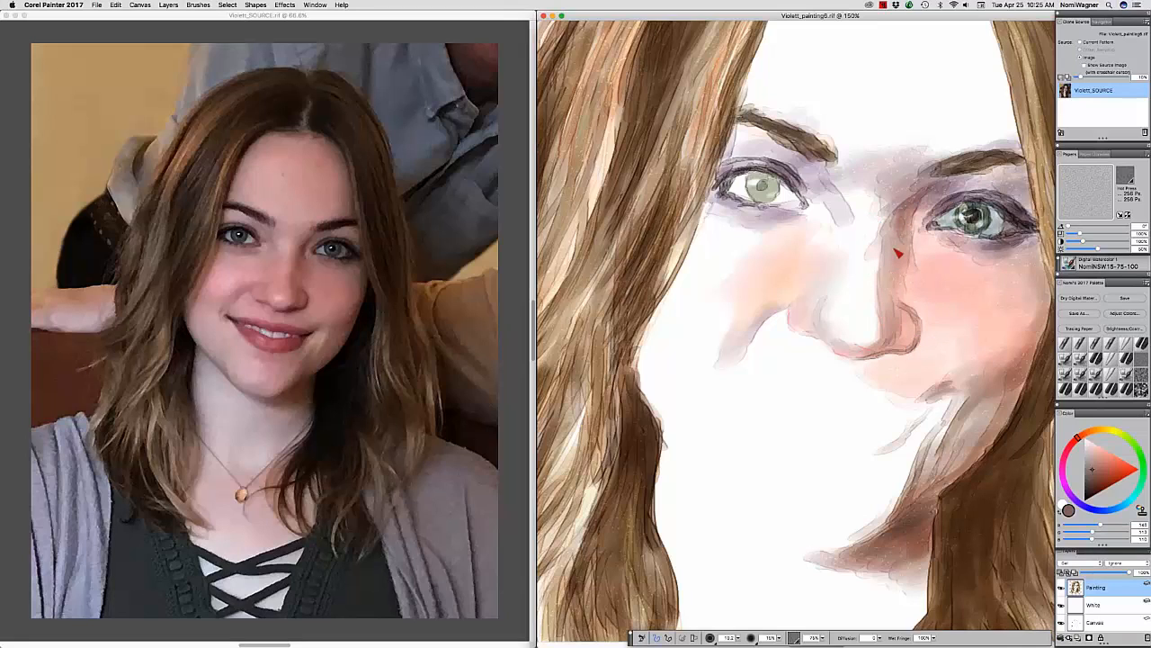
Add a warm orange-red stroke down the shaded side of the nose from the bridge toward the nostril.
{"action": "left_click", "coordinate": [1114, 464]}
{"action": "left_click", "coordinate": [1068, 374]}
{"action": "key", "text": "bracketright"}
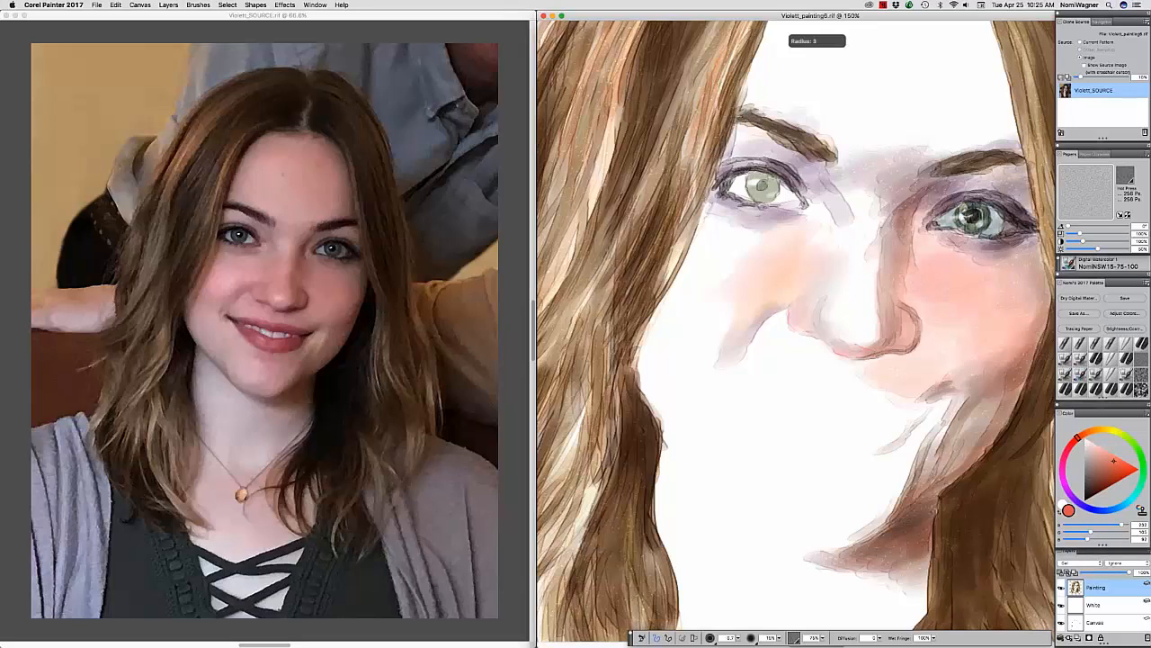
{"action": "mouse_move", "coordinate": [887, 212]}
{"action": "left_mouse_down"}
{"action": "mouse_move", "coordinate": [880, 347]}
{"action": "mouse_move", "coordinate": [882, 299]}
{"action": "mouse_move", "coordinate": [879, 333]}
{"action": "left_mouse_up"}
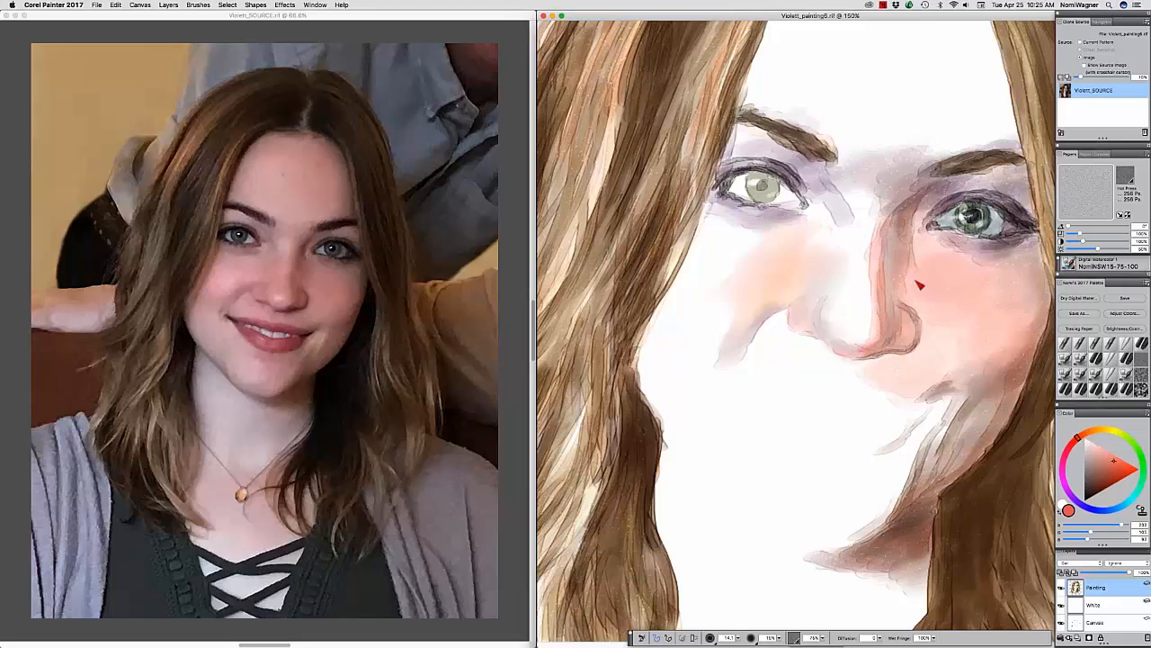
Glaze muted pink over the nose tip and lift a highlight out of it with N's 10% Eraser.
{"action": "left_click_drag", "start_coordinate": [1102, 459], "coordinate": [1092, 464]}
{"action": "left_click", "coordinate": [1073, 442]}
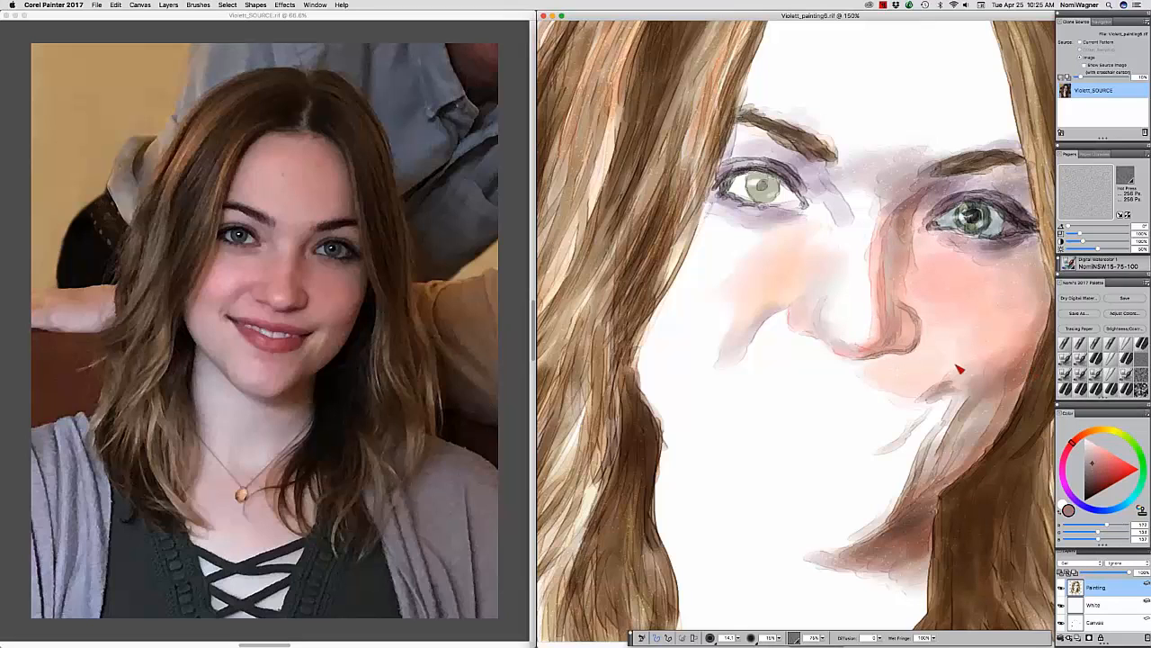
{"action": "mouse_move", "coordinate": [859, 284]}
{"action": "left_mouse_down"}
{"action": "mouse_move", "coordinate": [860, 303]}
{"action": "mouse_move", "coordinate": [842, 300]}
{"action": "mouse_move", "coordinate": [868, 304]}
{"action": "mouse_move", "coordinate": [860, 315]}
{"action": "mouse_move", "coordinate": [869, 306]}
{"action": "mouse_move", "coordinate": [839, 286]}
{"action": "mouse_move", "coordinate": [849, 279]}
{"action": "mouse_move", "coordinate": [844, 290]}
{"action": "mouse_move", "coordinate": [874, 316]}
{"action": "mouse_move", "coordinate": [837, 314]}
{"action": "left_mouse_up"}
{"action": "mouse_move", "coordinate": [818, 255]}
{"action": "left_mouse_down"}
{"action": "mouse_move", "coordinate": [824, 302]}
{"action": "mouse_move", "coordinate": [834, 250]}
{"action": "mouse_move", "coordinate": [809, 249]}
{"action": "mouse_move", "coordinate": [790, 310]}
{"action": "mouse_move", "coordinate": [806, 308]}
{"action": "mouse_move", "coordinate": [810, 286]}
{"action": "mouse_move", "coordinate": [816, 317]}
{"action": "mouse_move", "coordinate": [856, 298]}
{"action": "mouse_move", "coordinate": [866, 340]}
{"action": "mouse_move", "coordinate": [833, 320]}
{"action": "mouse_move", "coordinate": [862, 337]}
{"action": "mouse_move", "coordinate": [872, 306]}
{"action": "mouse_move", "coordinate": [874, 325]}
{"action": "mouse_move", "coordinate": [856, 304]}
{"action": "mouse_move", "coordinate": [853, 348]}
{"action": "mouse_move", "coordinate": [844, 327]}
{"action": "mouse_move", "coordinate": [855, 355]}
{"action": "left_mouse_up"}
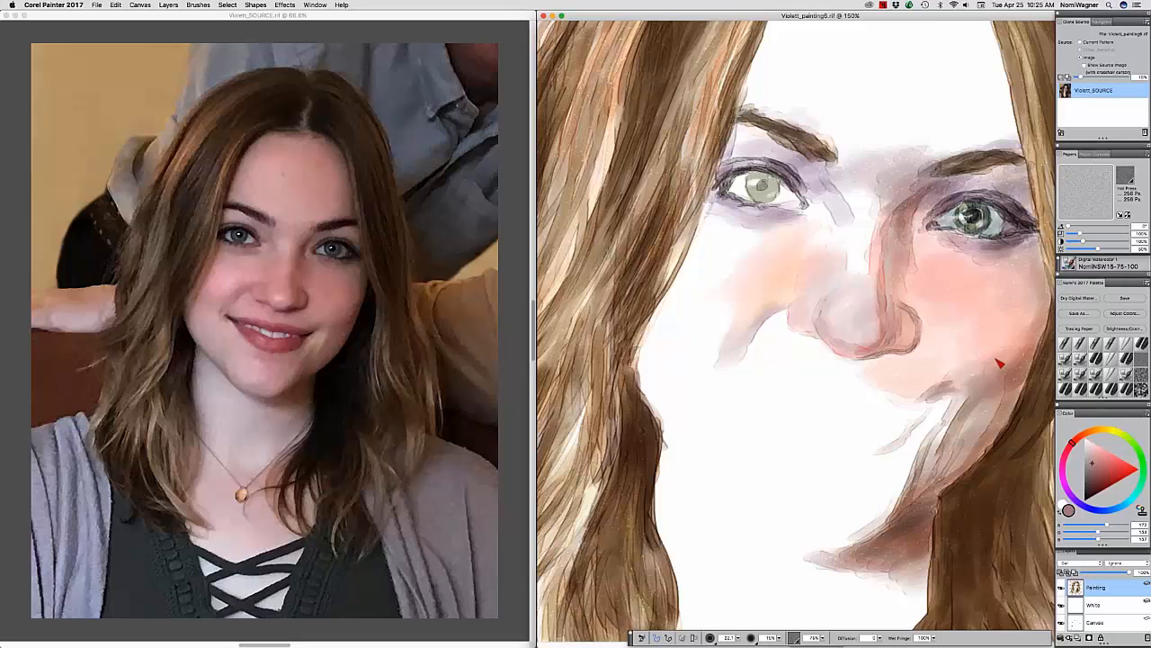
{"action": "left_click", "coordinate": [1095, 343]}
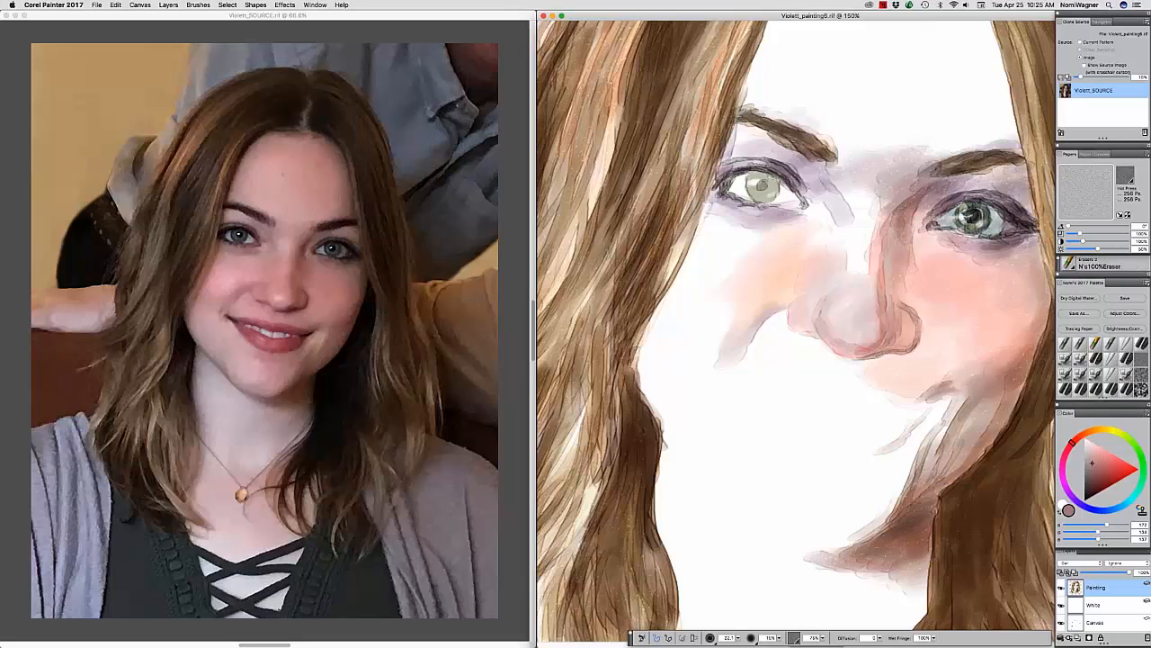
{"action": "left_click_drag", "start_coordinate": [859, 330], "coordinate": [854, 327]}
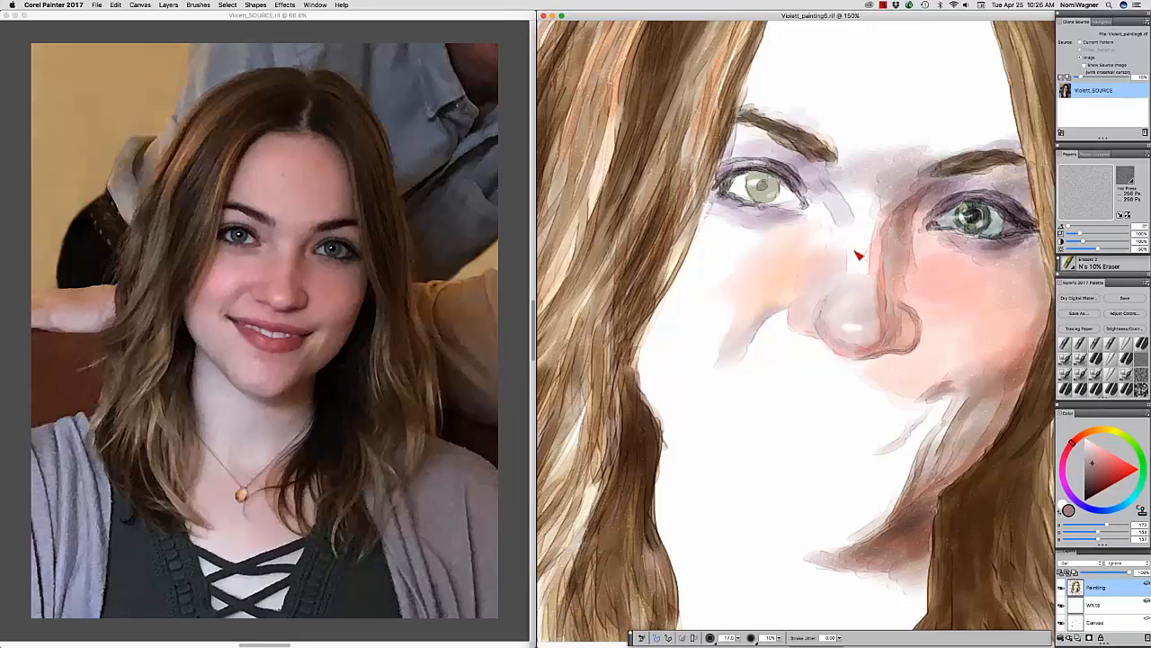
Lift a soft highlight down the bridge of the nose with N's 10% Eraser.
{"action": "left_click_drag", "start_coordinate": [863, 259], "coordinate": [872, 332]}
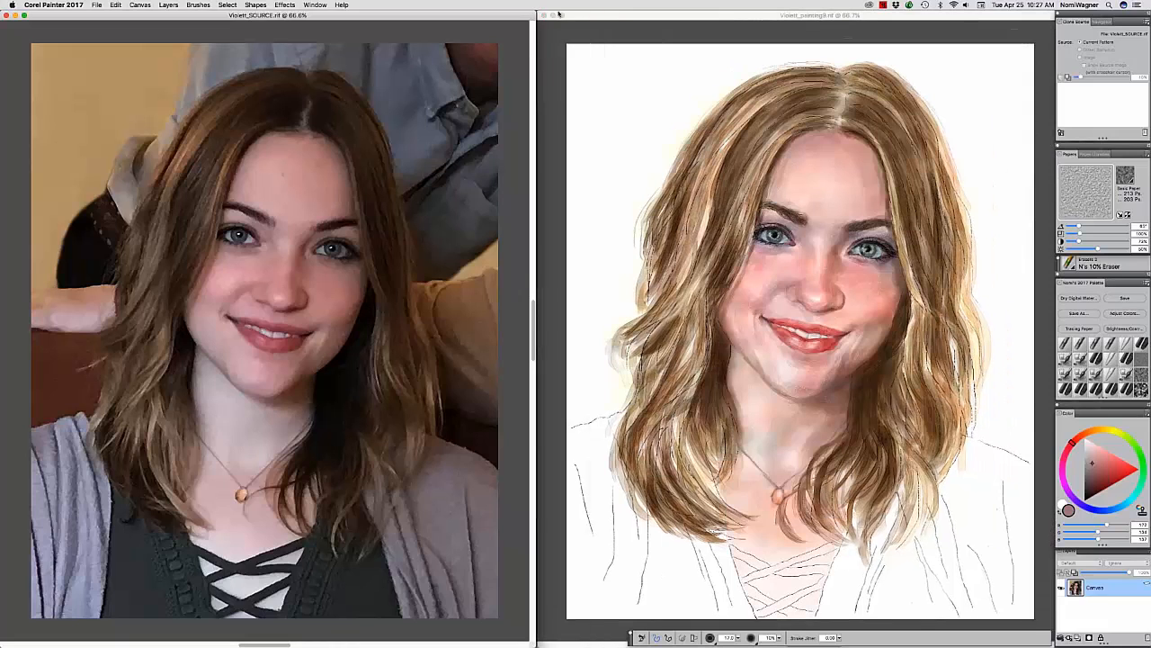
Examine the face up close in Violett_painting9.rif and minimise the painting9 and painting10 windows to reach the final version.
{"action": "left_click", "coordinate": [824, 241]}
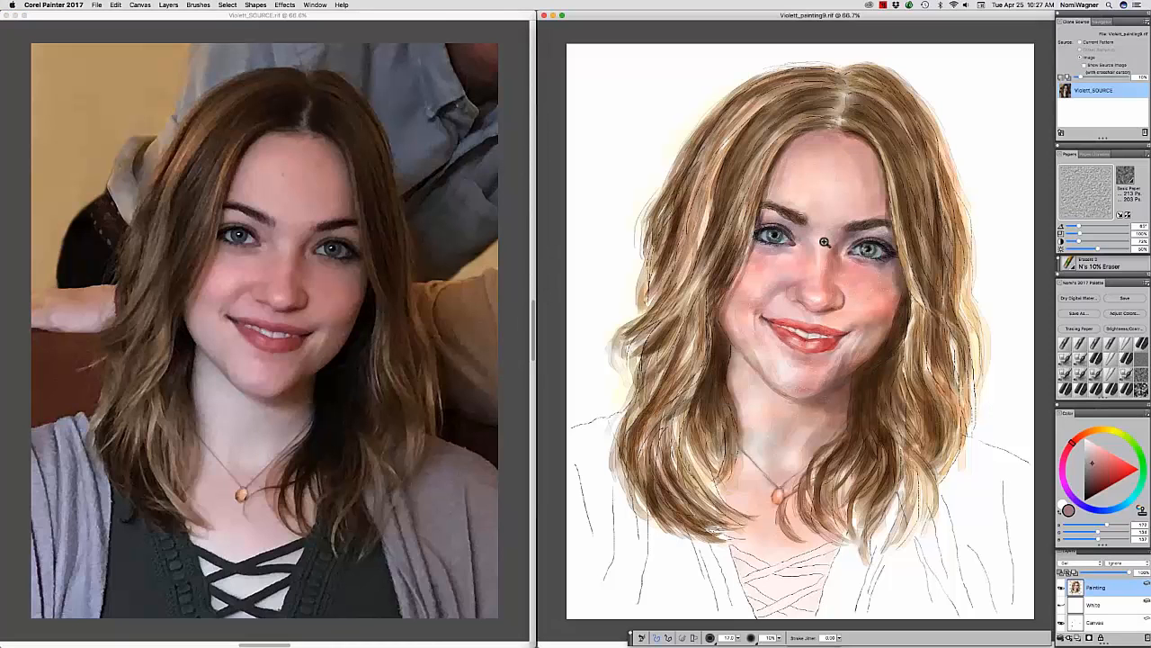
{"action": "left_click", "coordinate": [824, 241]}
{"action": "left_click", "coordinate": [824, 241]}
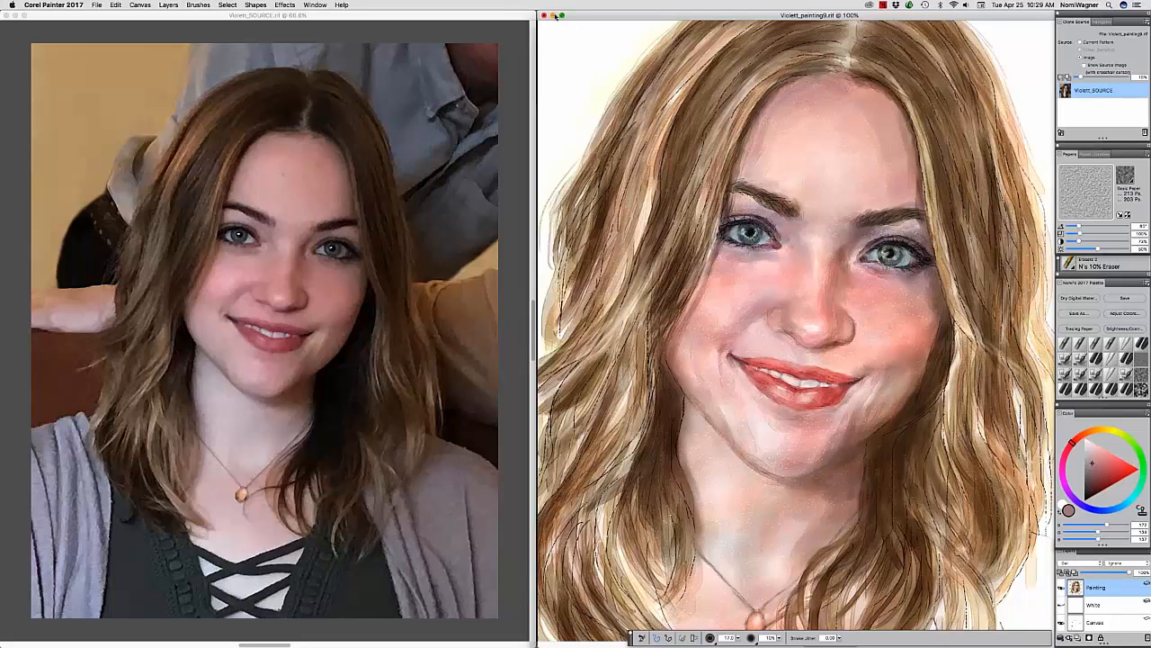
{"action": "left_click_drag", "start_coordinate": [548, 16], "coordinate": [554, 16]}
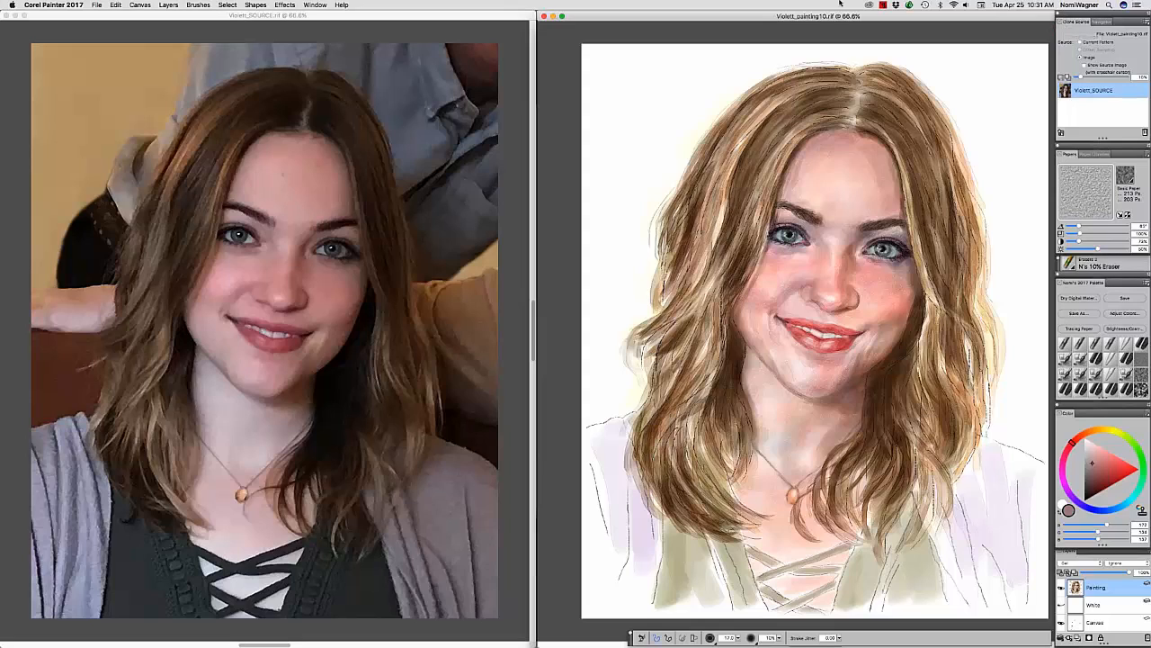
{"action": "left_click", "coordinate": [554, 16]}
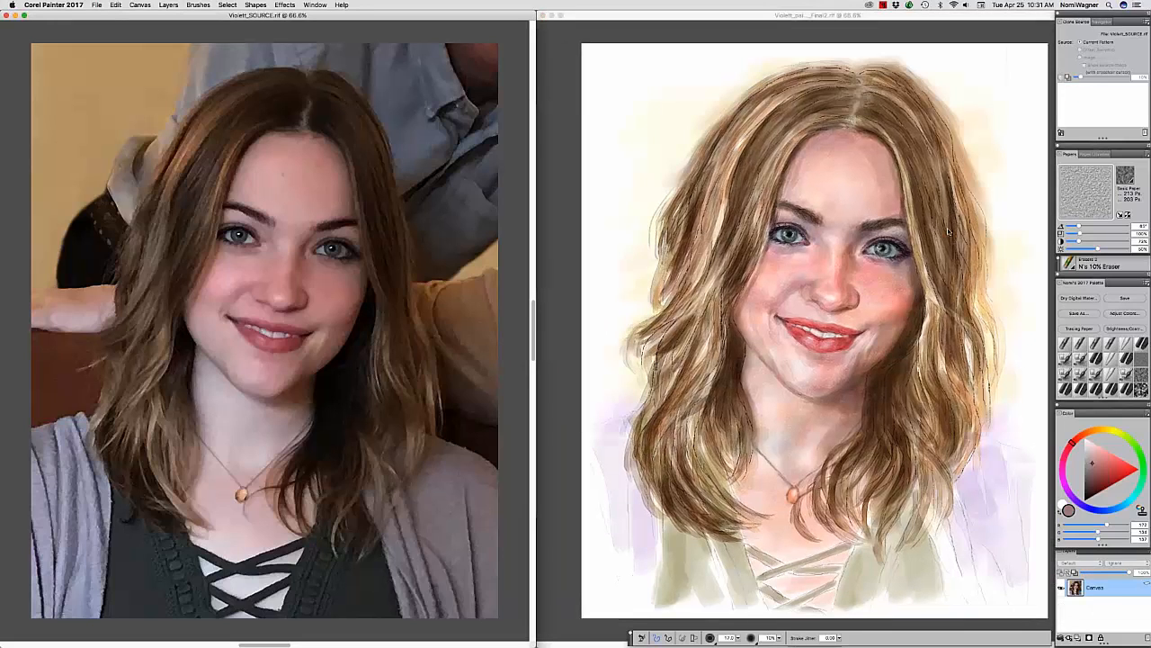
Flatten the Painting and White layers of the Final2 portrait onto the Canvas with Drop All.
{"action": "left_click", "coordinate": [1004, 367]}
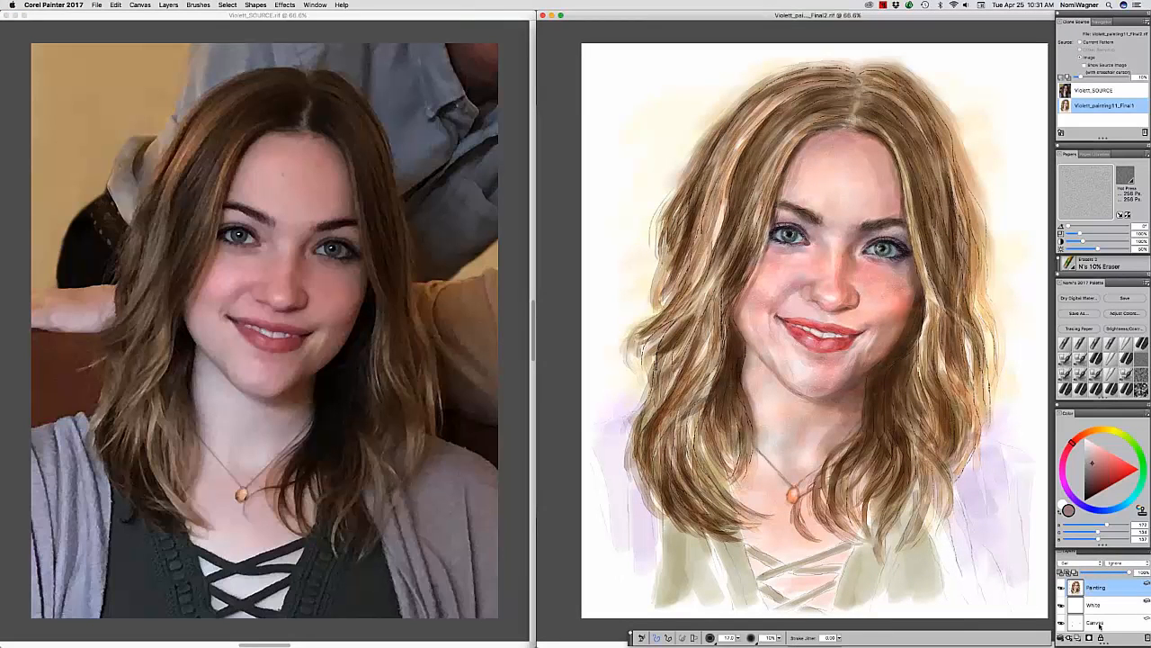
{"action": "left_click", "coordinate": [1144, 555]}
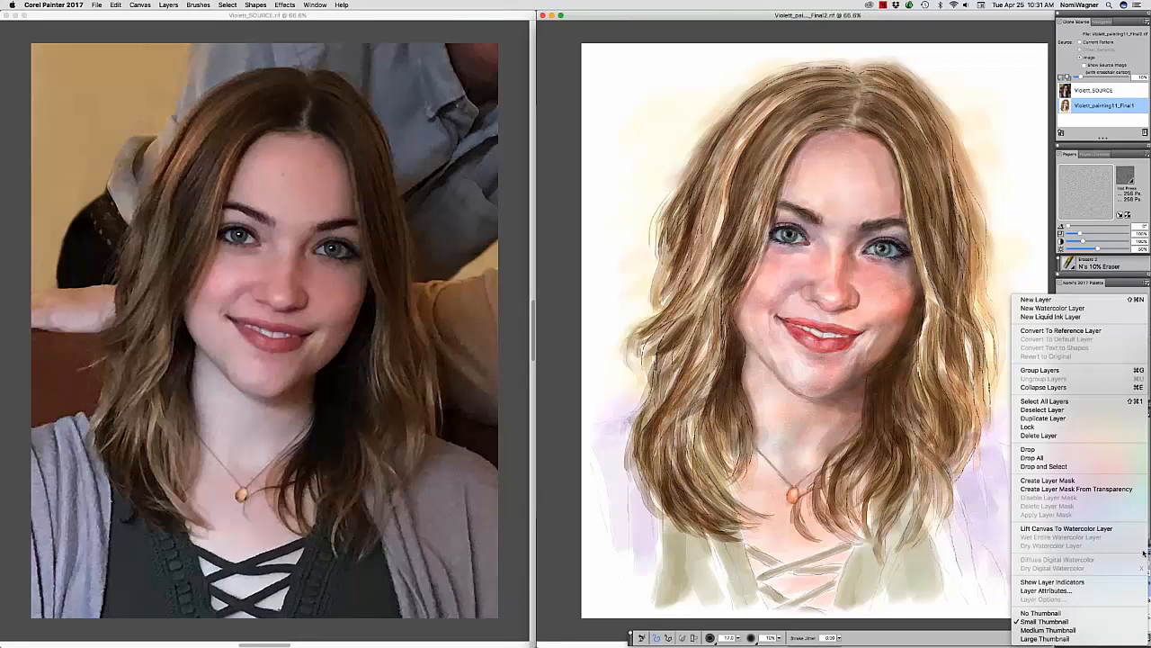
{"action": "left_click", "coordinate": [1110, 457]}
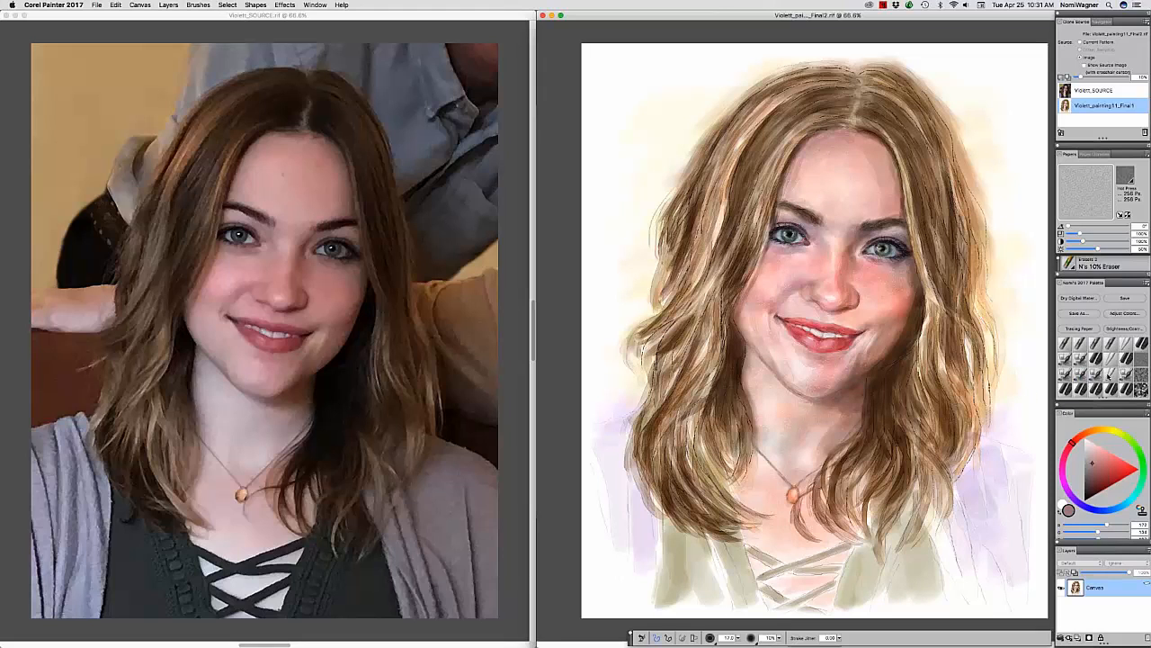
Soften the outer hair edges into the background around the head with a large N'sSoft Blender Stump10.
{"action": "left_click", "coordinate": [1142, 358]}
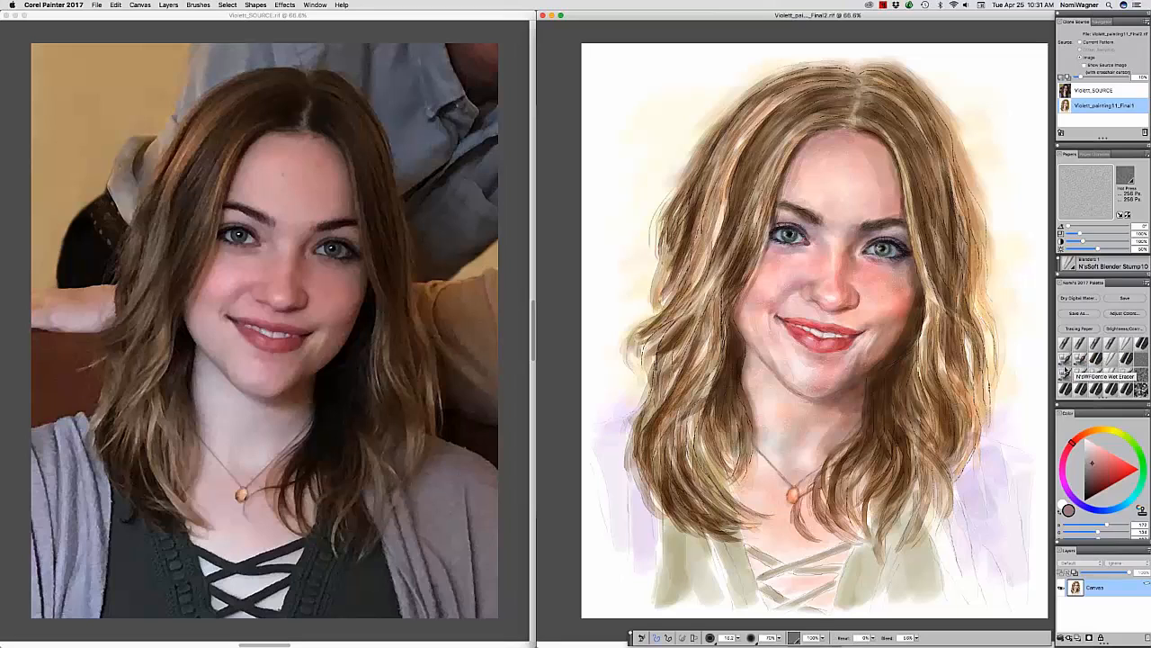
{"action": "mouse_move", "coordinate": [982, 176]}
{"action": "left_mouse_down"}
{"action": "mouse_move", "coordinate": [995, 177]}
{"action": "mouse_move", "coordinate": [978, 169]}
{"action": "mouse_move", "coordinate": [991, 271]}
{"action": "left_mouse_up"}
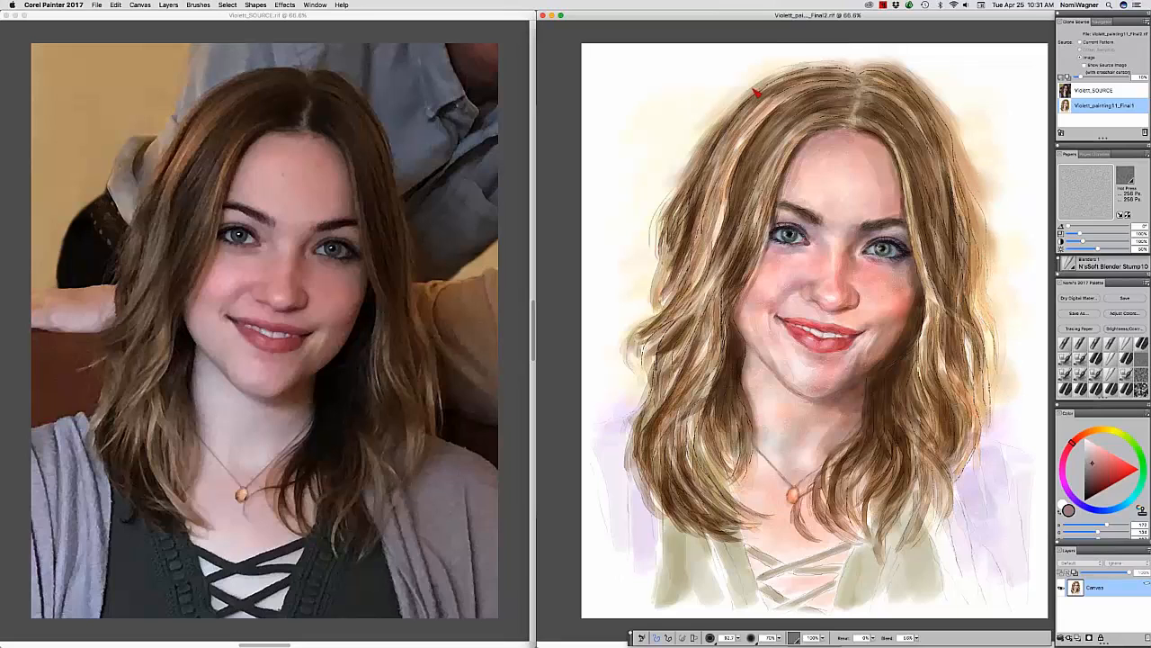
{"action": "mouse_move", "coordinate": [756, 89]}
{"action": "left_mouse_down"}
{"action": "mouse_move", "coordinate": [720, 108]}
{"action": "mouse_move", "coordinate": [775, 75]}
{"action": "mouse_move", "coordinate": [644, 208]}
{"action": "mouse_move", "coordinate": [661, 225]}
{"action": "mouse_move", "coordinate": [646, 249]}
{"action": "left_mouse_up"}
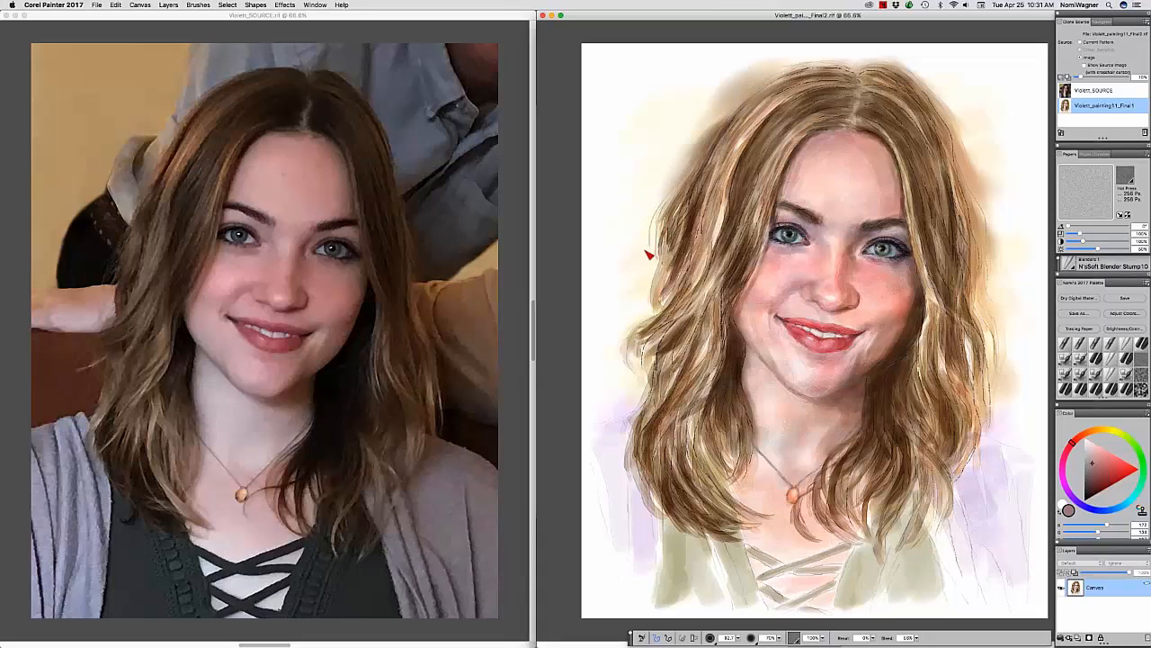
{"action": "left_click_drag", "start_coordinate": [686, 306], "coordinate": [625, 350]}
{"action": "left_click_drag", "start_coordinate": [661, 310], "coordinate": [618, 338]}
{"action": "left_click_drag", "start_coordinate": [657, 339], "coordinate": [629, 378]}
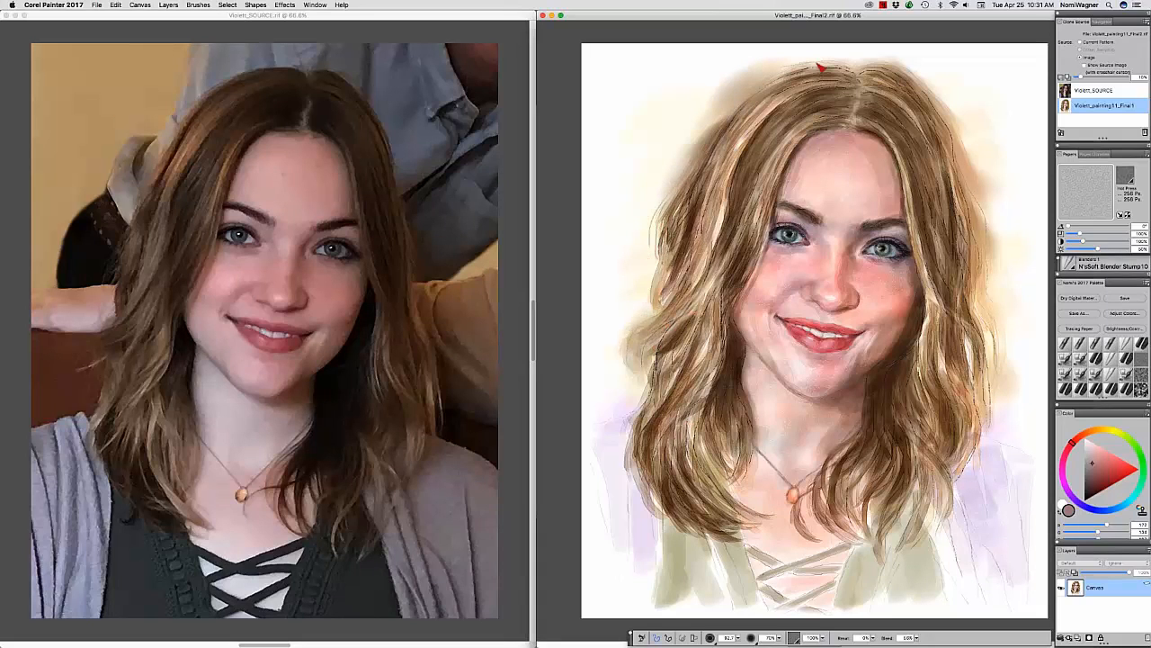
{"action": "mouse_move", "coordinate": [820, 64]}
{"action": "left_mouse_down"}
{"action": "mouse_move", "coordinate": [859, 79]}
{"action": "mouse_move", "coordinate": [837, 74]}
{"action": "left_mouse_up"}
{"action": "mouse_move", "coordinate": [648, 412]}
{"action": "left_mouse_down"}
{"action": "mouse_move", "coordinate": [636, 457]}
{"action": "mouse_move", "coordinate": [654, 488]}
{"action": "left_mouse_up"}
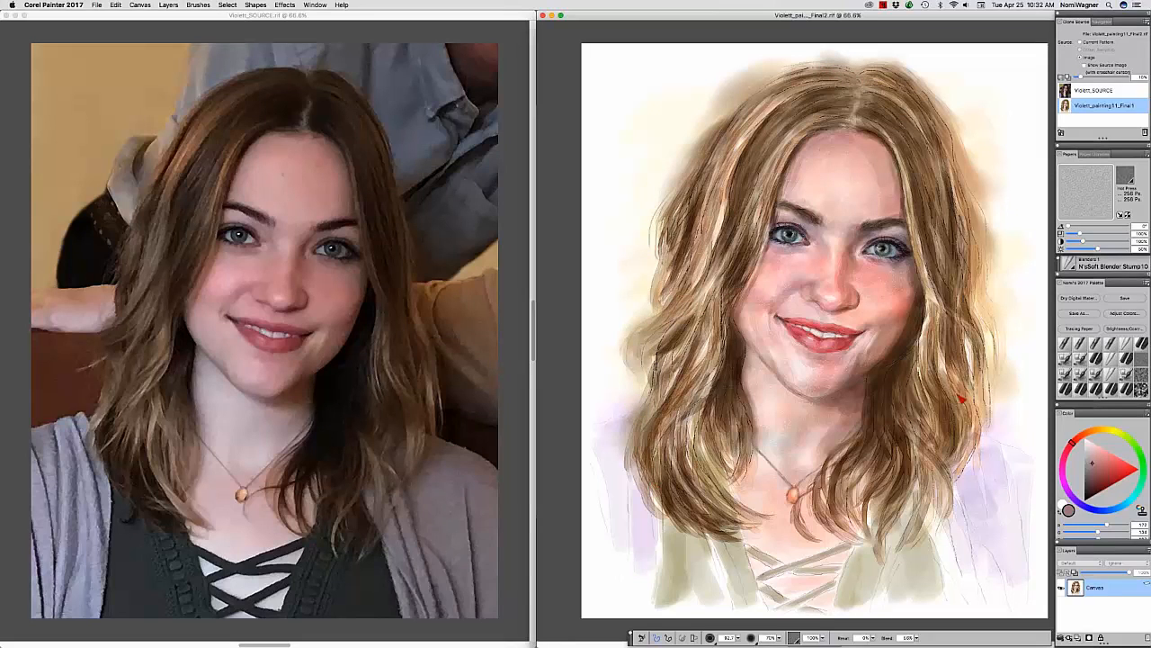
Wash a warm golden yellow over the background around the hair with an enlarged NomiNSW15-75-100 brush.
{"action": "left_click", "coordinate": [1092, 437]}
{"action": "left_click", "coordinate": [1123, 460]}
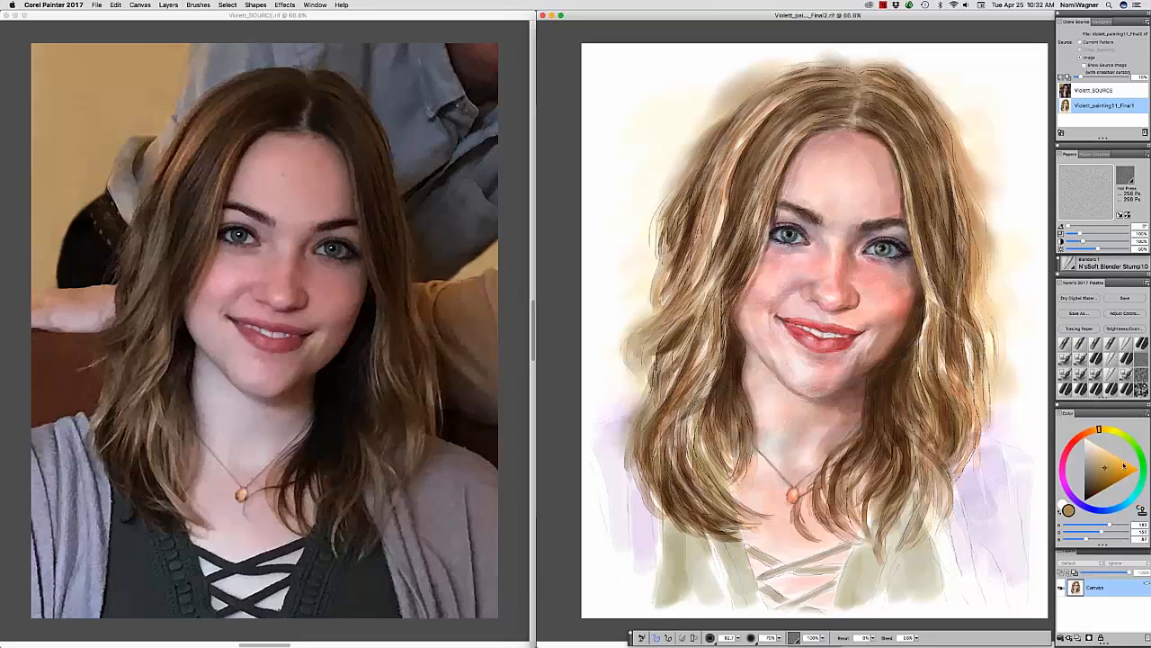
{"action": "left_click", "coordinate": [1081, 374]}
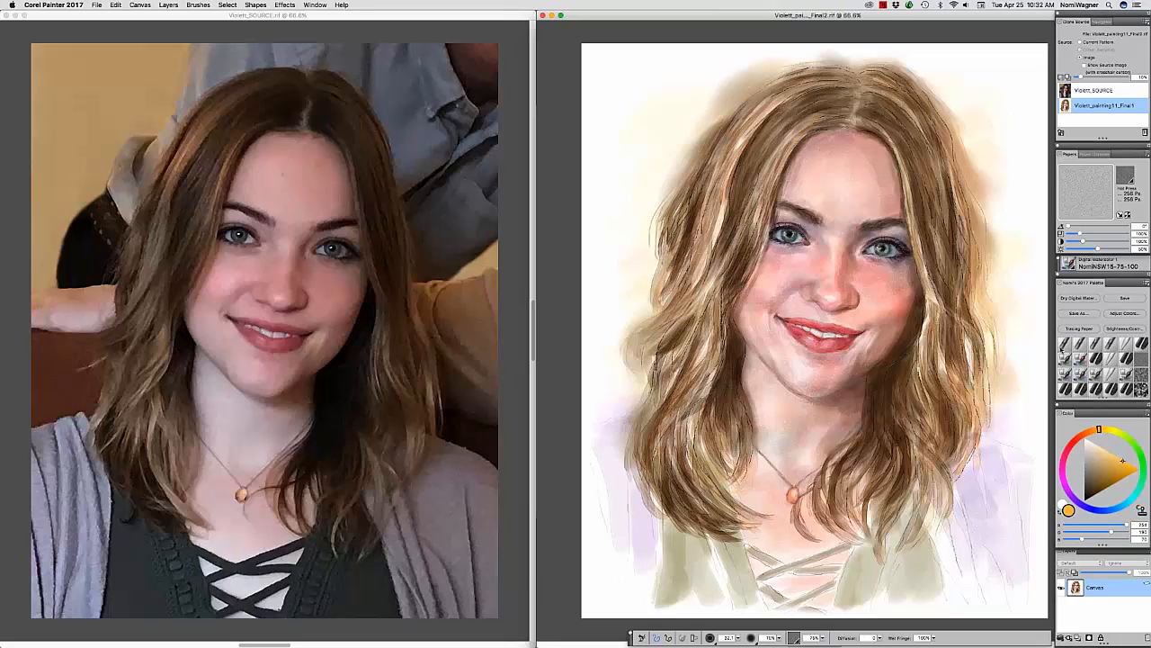
{"action": "key", "text": "]"}
{"action": "key", "text": "]"}
{"action": "key", "text": "]"}
{"action": "key", "text": "]"}
{"action": "mouse_move", "coordinate": [694, 81]}
{"action": "left_mouse_down"}
{"action": "mouse_move", "coordinate": [648, 58]}
{"action": "mouse_move", "coordinate": [639, 90]}
{"action": "left_mouse_up"}
{"action": "mouse_move", "coordinate": [673, 147]}
{"action": "left_mouse_down"}
{"action": "mouse_move", "coordinate": [740, 100]}
{"action": "mouse_move", "coordinate": [690, 135]}
{"action": "left_mouse_up"}
{"action": "mouse_move", "coordinate": [937, 88]}
{"action": "left_mouse_down"}
{"action": "mouse_move", "coordinate": [959, 141]}
{"action": "mouse_move", "coordinate": [982, 101]}
{"action": "mouse_move", "coordinate": [984, 193]}
{"action": "mouse_move", "coordinate": [976, 157]}
{"action": "mouse_move", "coordinate": [980, 184]}
{"action": "mouse_move", "coordinate": [1002, 166]}
{"action": "mouse_move", "coordinate": [994, 225]}
{"action": "left_mouse_up"}
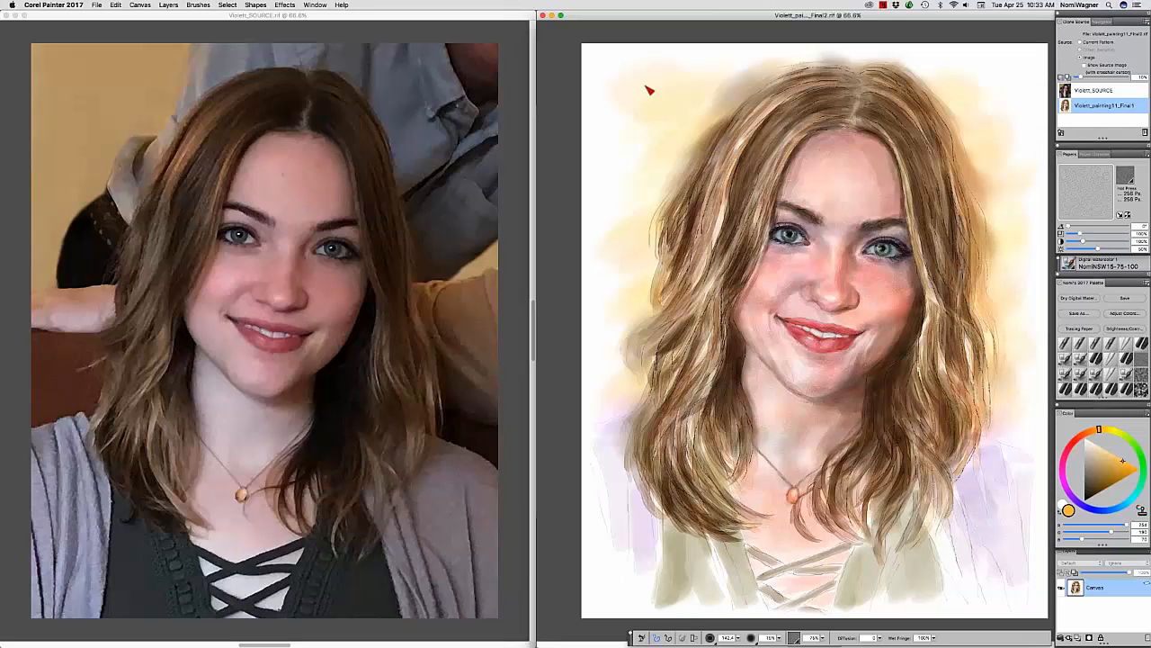
Minimise the final painting, source photo and Finder windows and bring the composite of all painting stages forward in Corel Painter.
{"action": "left_click", "coordinate": [552, 16]}
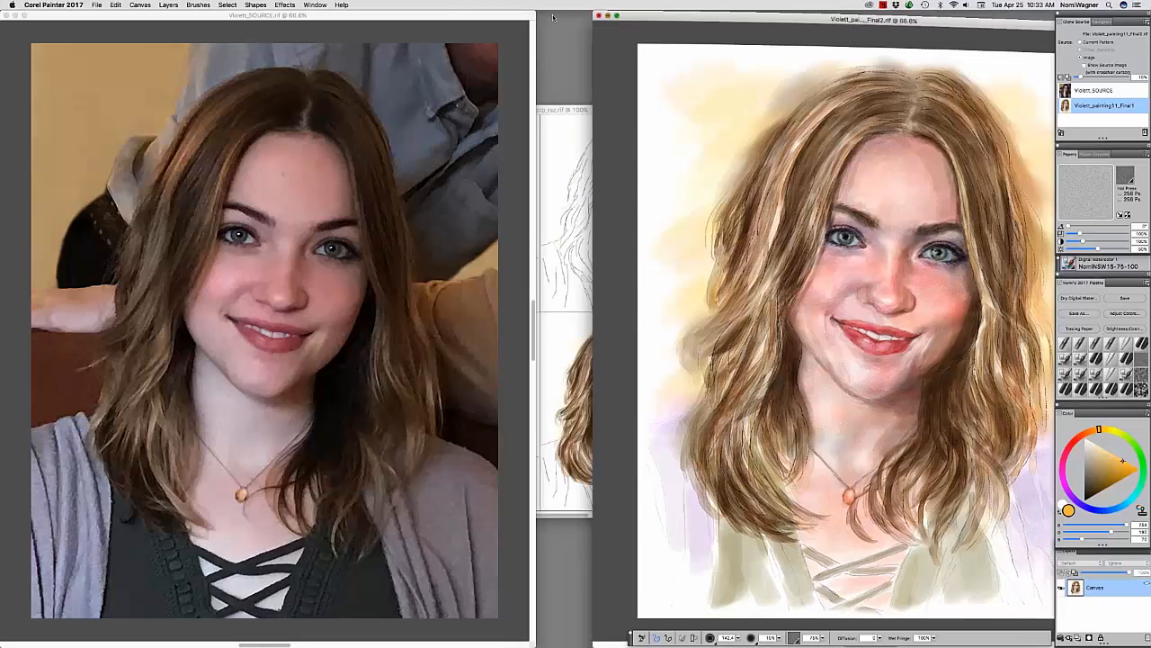
{"action": "left_click", "coordinate": [55, 16]}
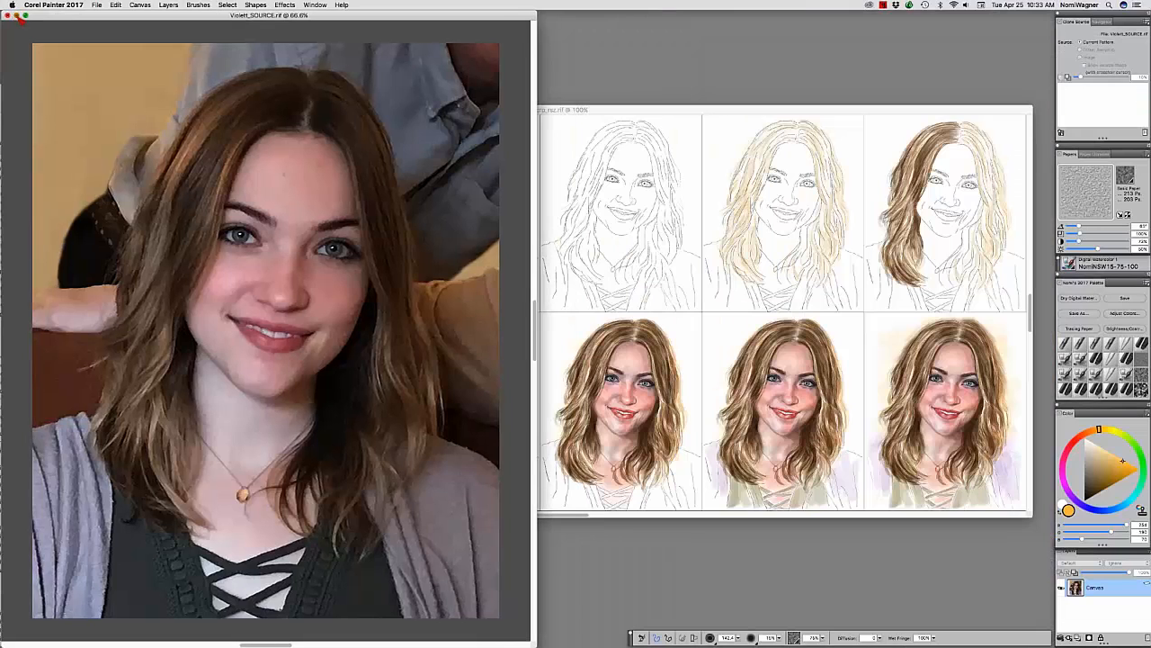
{"action": "left_click", "coordinate": [16, 15]}
{"action": "left_click", "coordinate": [67, 92]}
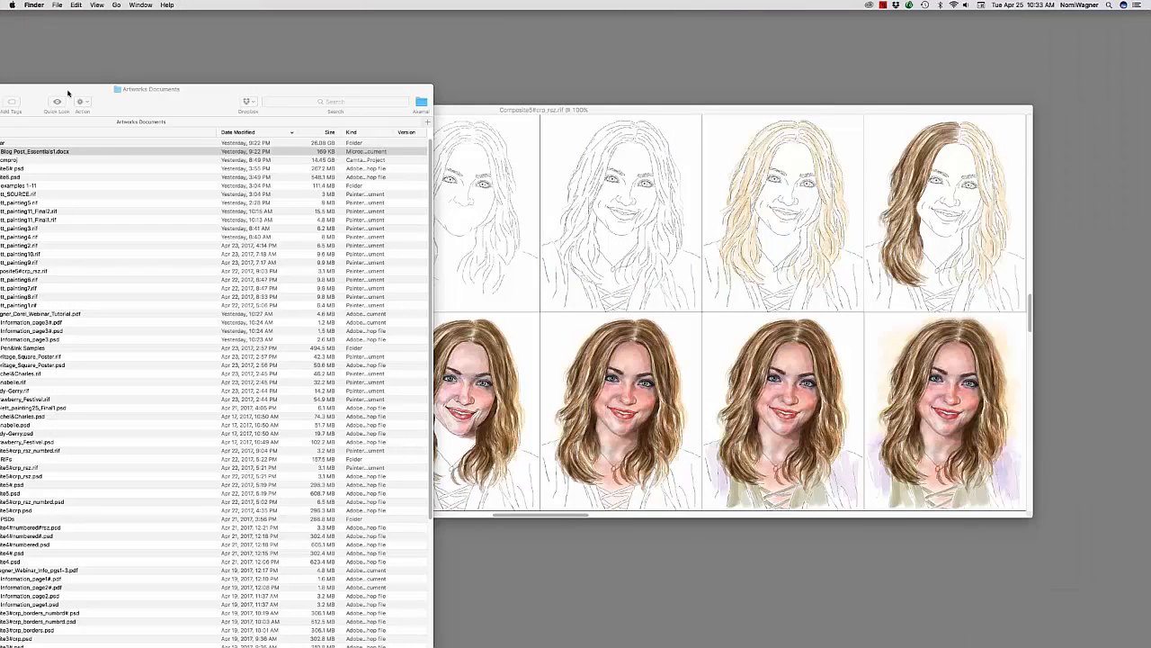
{"action": "left_click_drag", "start_coordinate": [67, 92], "coordinate": [149, 84]}
{"action": "left_click", "coordinate": [42, 83]}
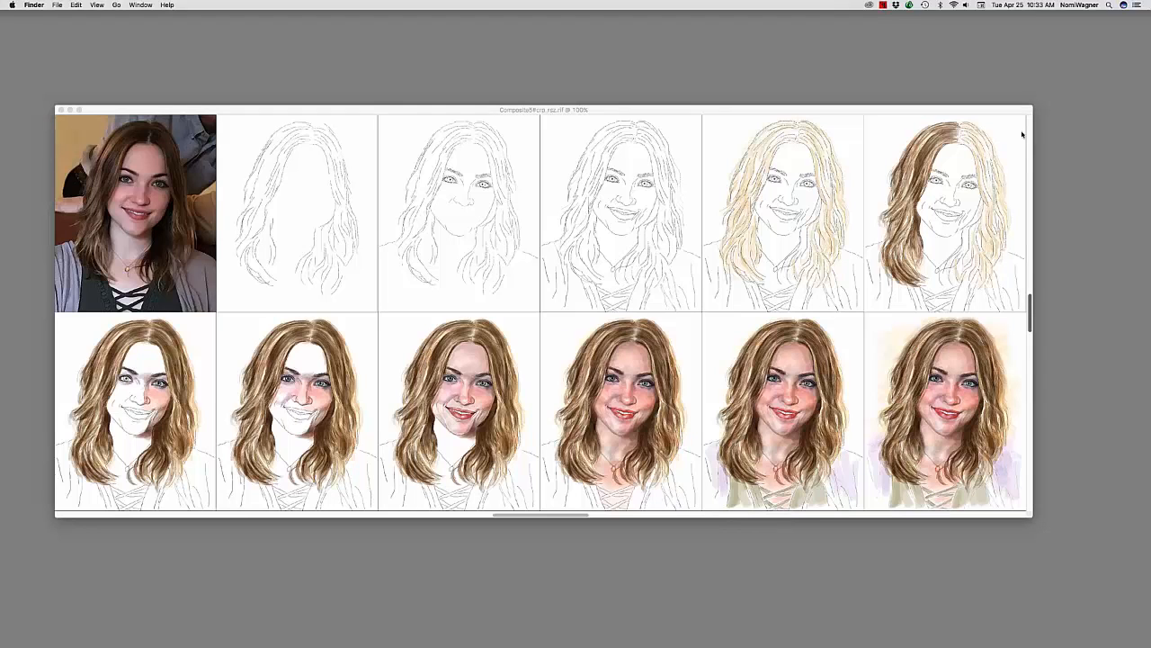
{"action": "left_click", "coordinate": [888, 111]}
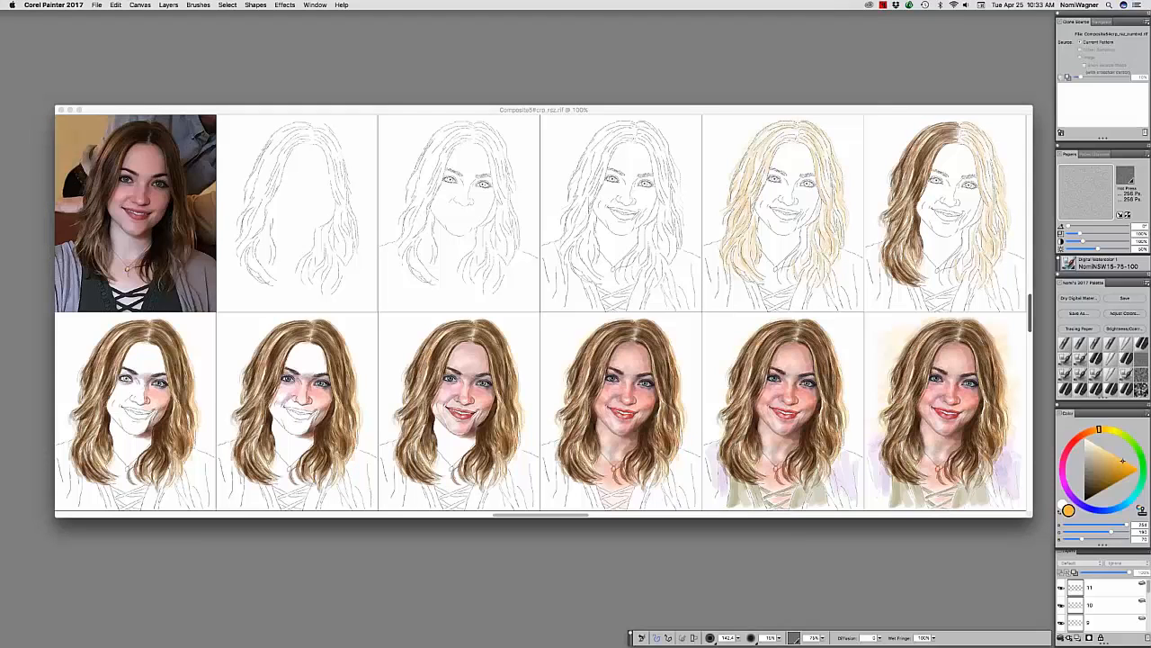
{"action": "mouse_move", "coordinate": [891, 109]}
{"action": "left_mouse_down"}
{"action": "mouse_move", "coordinate": [907, 112]}
{"action": "mouse_move", "coordinate": [895, 115]}
{"action": "left_mouse_up"}
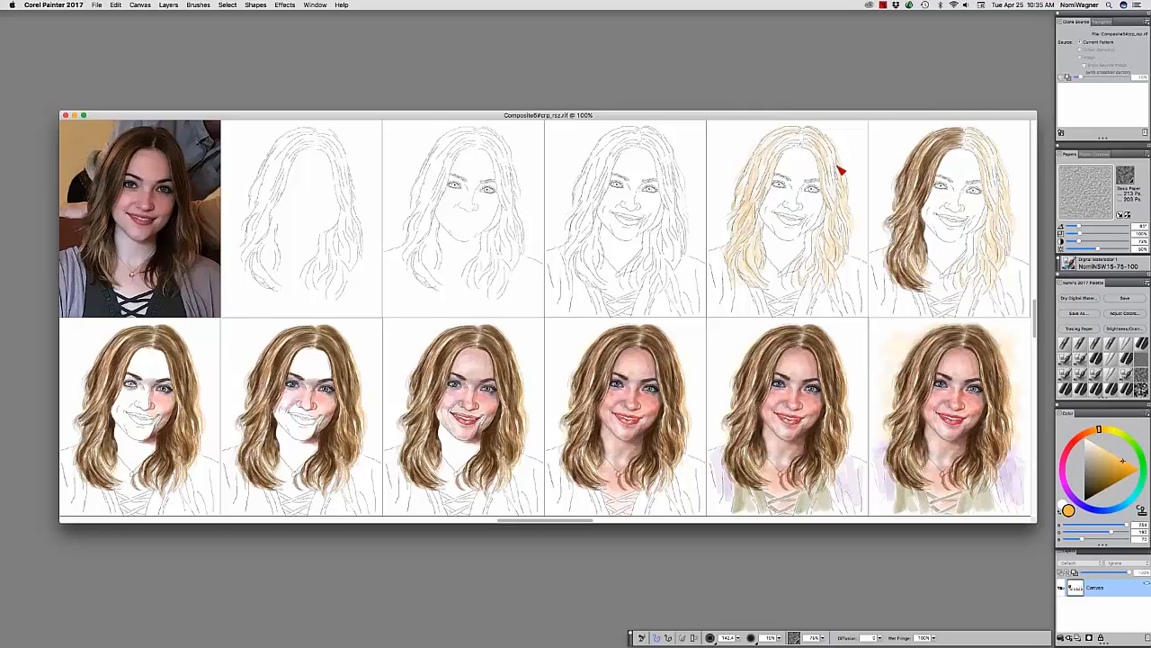
{"action": "left_click", "coordinate": [171, 5]}
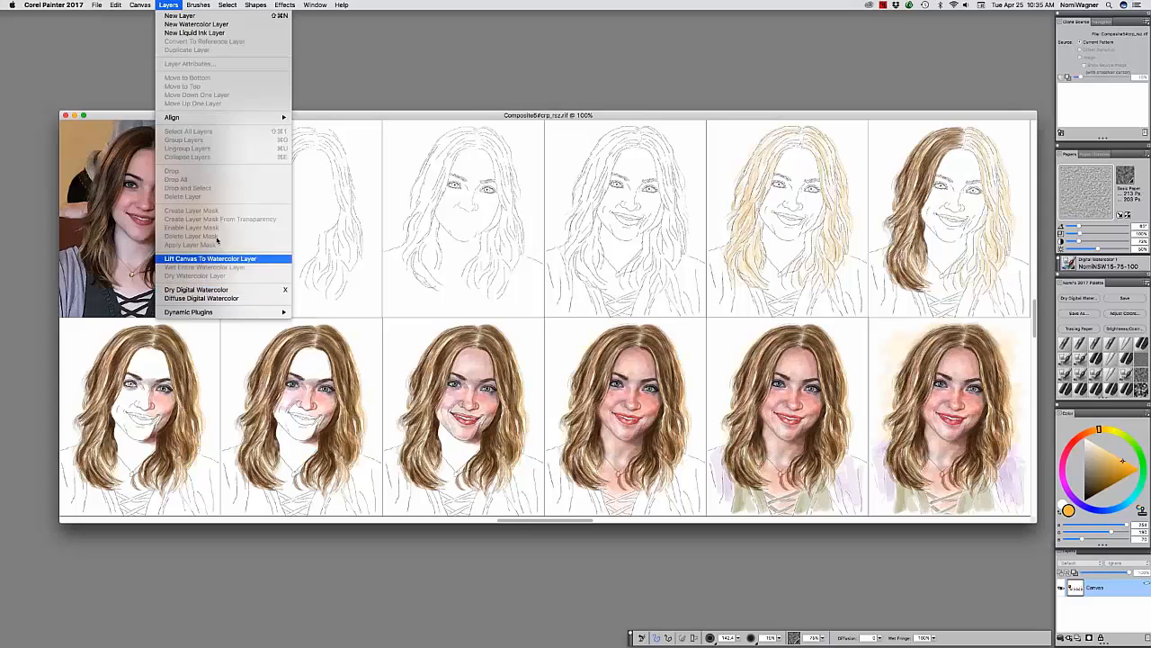
{"action": "left_click", "coordinate": [169, 5]}
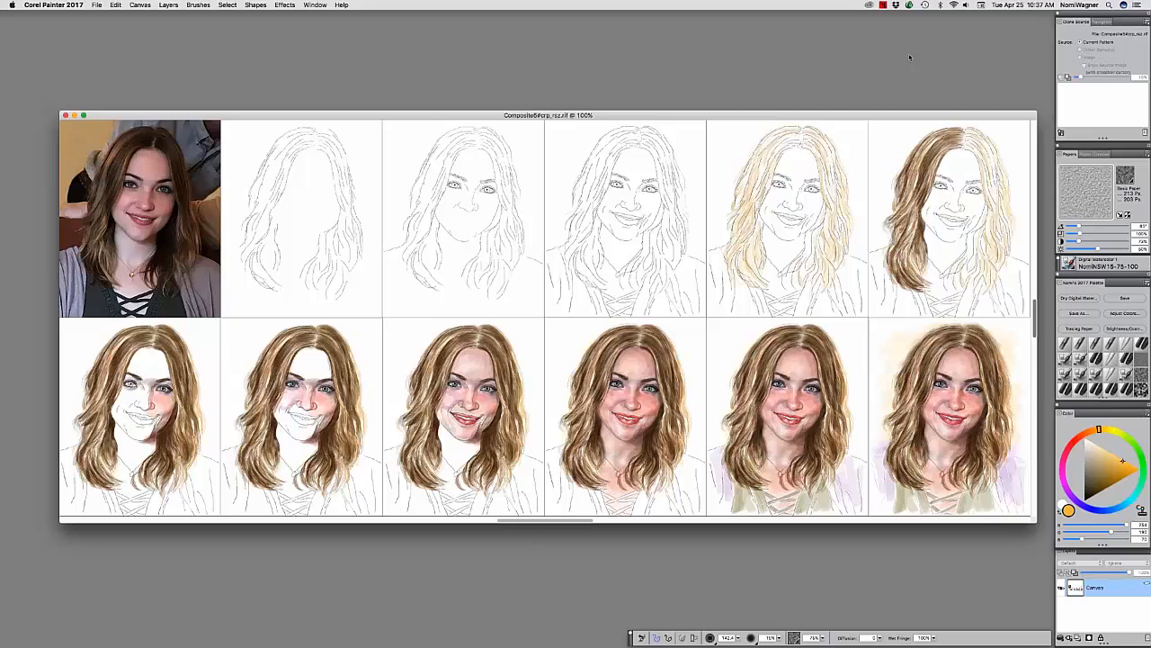
Pick the N's Tiny NSW 10-75-100 brush and replace it with the N'sNSWDiff15-75-100 watercolour brush.
{"action": "left_click", "coordinate": [1084, 371]}
{"action": "left_click", "coordinate": [778, 638]}
{"action": "left_click", "coordinate": [1065, 374]}
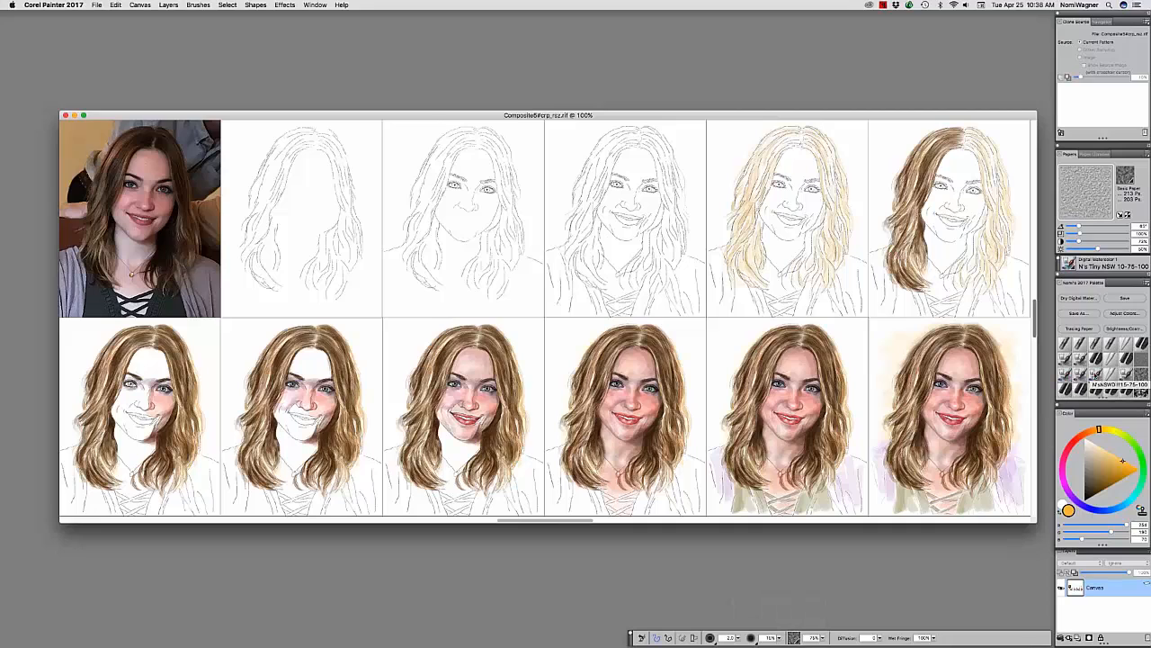
{"action": "left_click", "coordinate": [1096, 374]}
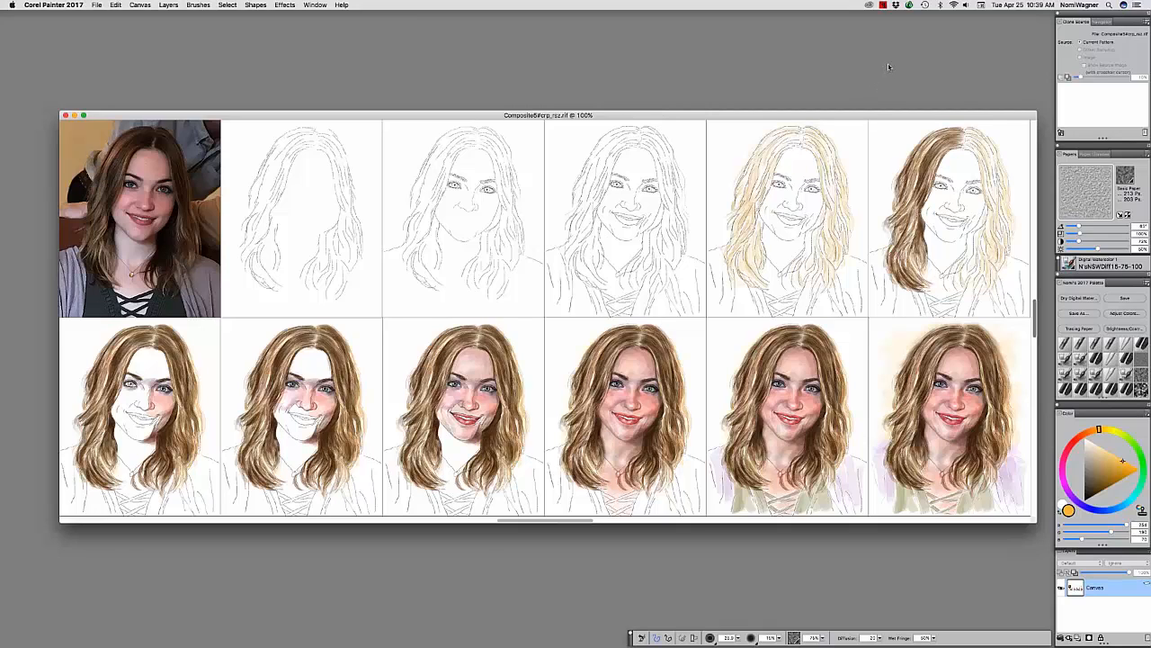
Change the painting colour to a light peach orange for skin tones.
{"action": "left_click", "coordinate": [1100, 459]}
{"action": "left_click", "coordinate": [1096, 450]}
{"action": "mouse_move", "coordinate": [1094, 431]}
{"action": "left_mouse_down"}
{"action": "mouse_move", "coordinate": [1078, 438]}
{"action": "mouse_move", "coordinate": [1106, 430]}
{"action": "mouse_move", "coordinate": [1089, 460]}
{"action": "mouse_move", "coordinate": [1105, 459]}
{"action": "mouse_move", "coordinate": [1085, 433]}
{"action": "left_mouse_up"}
{"action": "left_click", "coordinate": [1105, 464]}
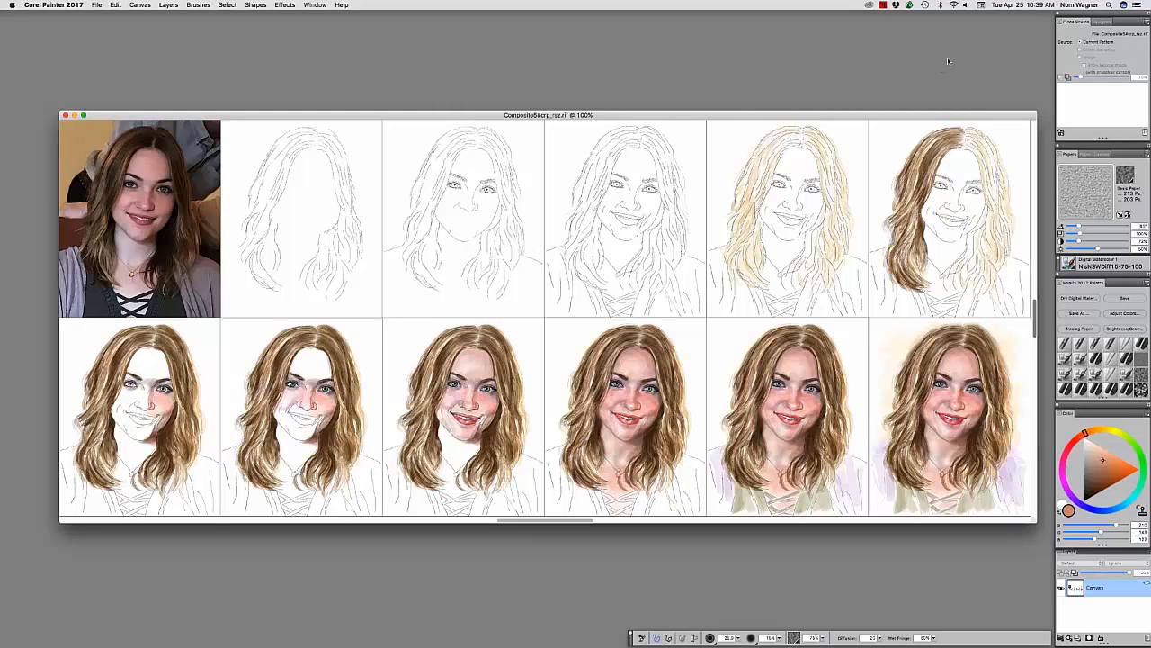
{"action": "left_click", "coordinate": [1099, 457]}
{"action": "left_click_drag", "start_coordinate": [1090, 433], "coordinate": [1085, 434]}
{"action": "left_click", "coordinate": [1102, 457]}
{"action": "left_click", "coordinate": [1102, 453]}
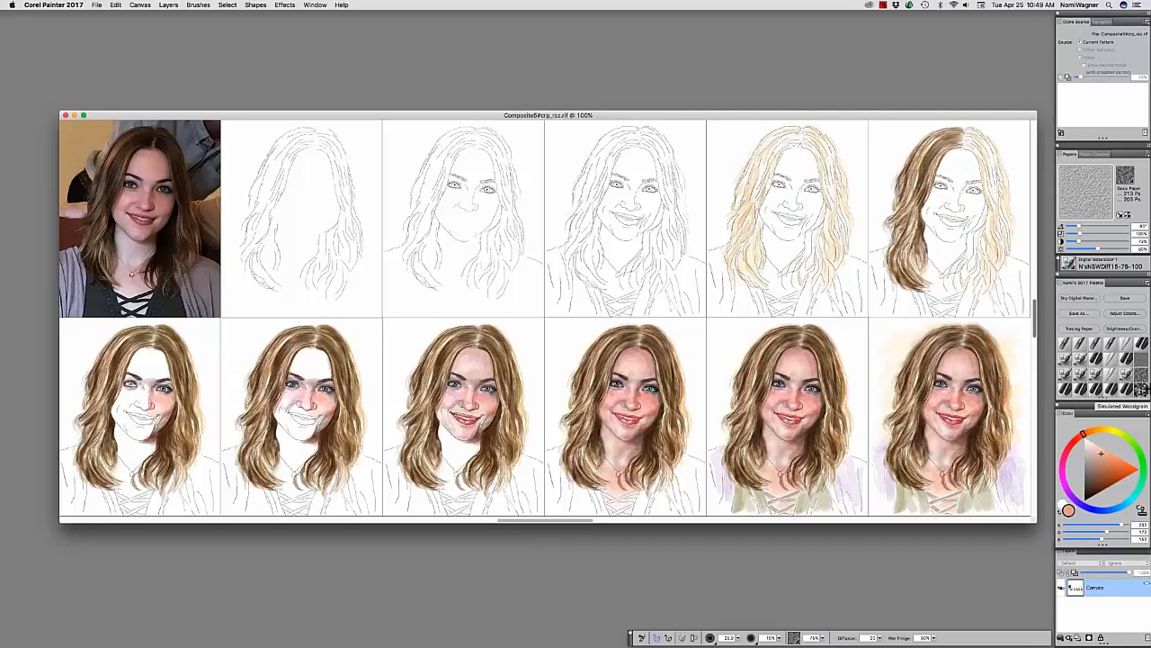
Load the Simulated Woodgrain paper texture and replace it with Hot Press paper.
{"action": "left_click", "coordinate": [1142, 390]}
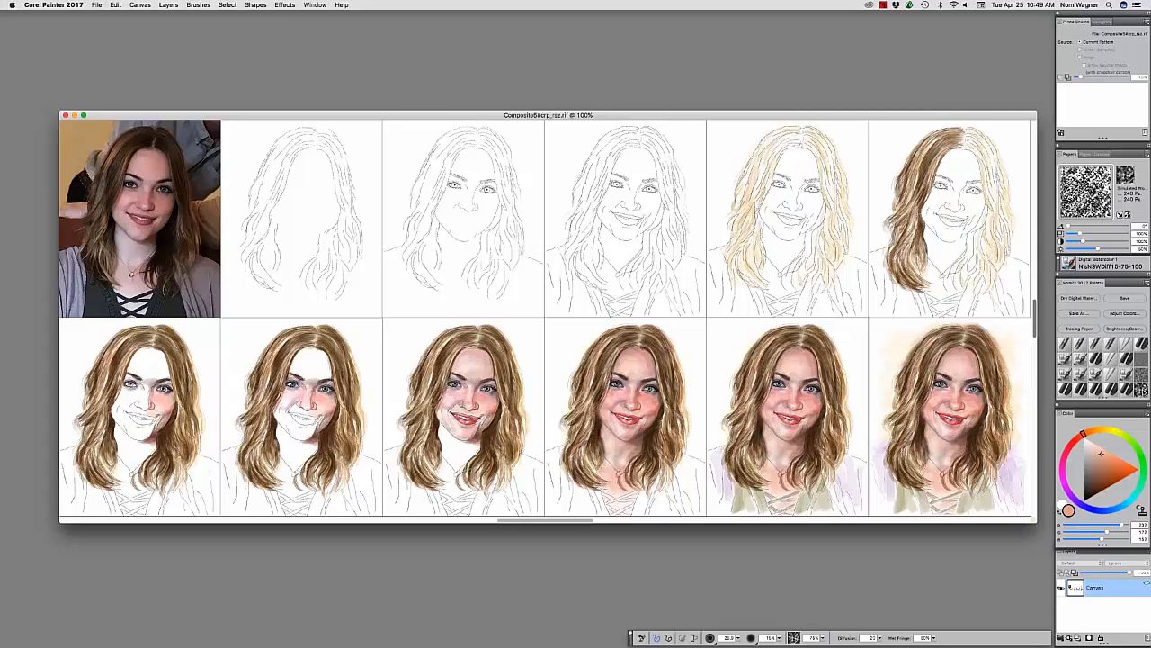
{"action": "left_click", "coordinate": [1140, 376]}
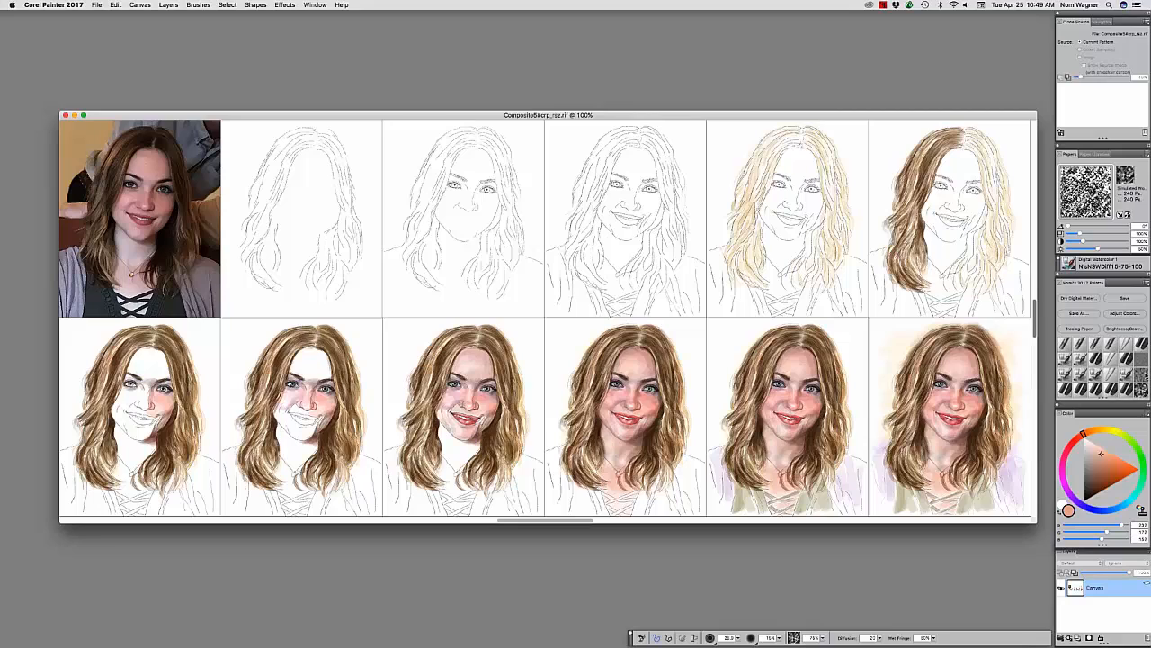
{"action": "left_click", "coordinate": [1141, 359]}
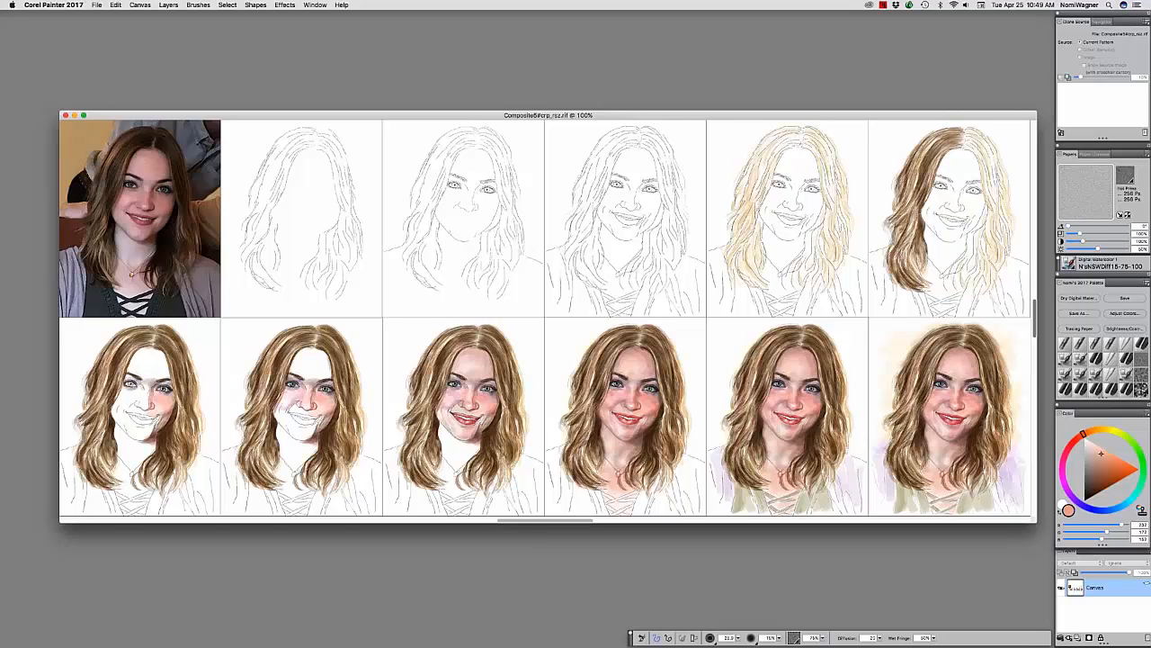